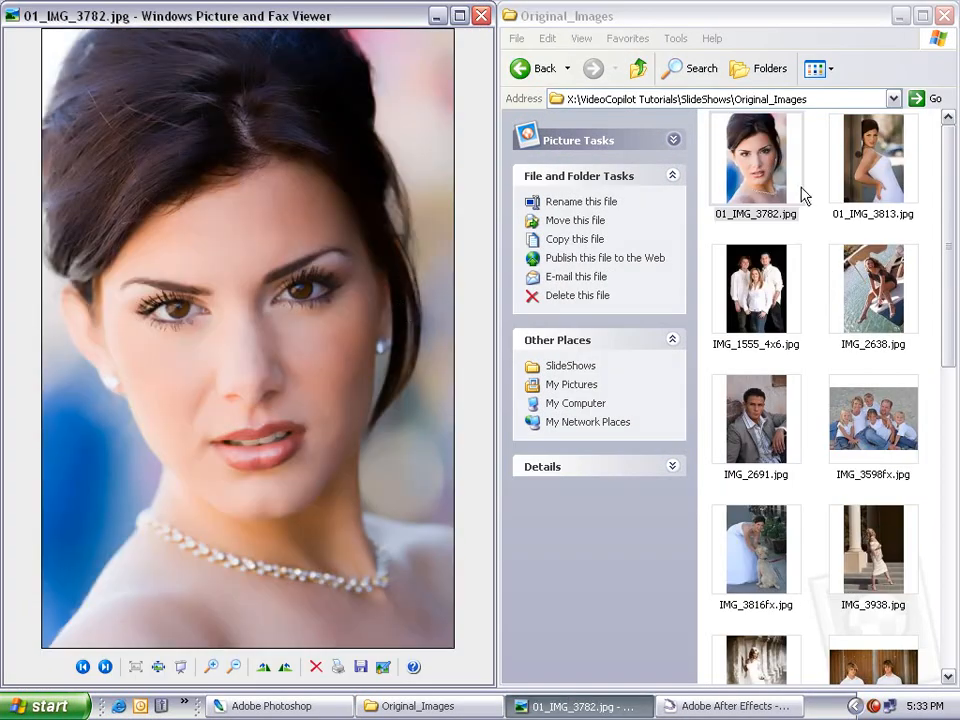
# Look through the photos in the Original_Images folder and preview IMG_2691.jpg, comparing portrait and landscape shots.
pyautogui.click(908, 194)
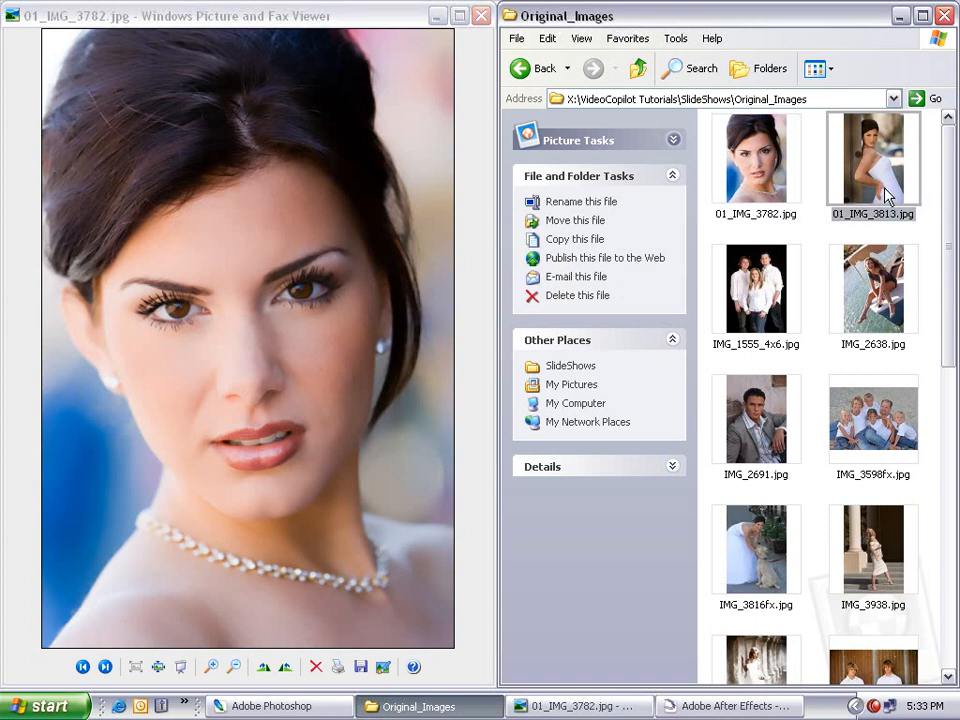
pyautogui.click(779, 269)
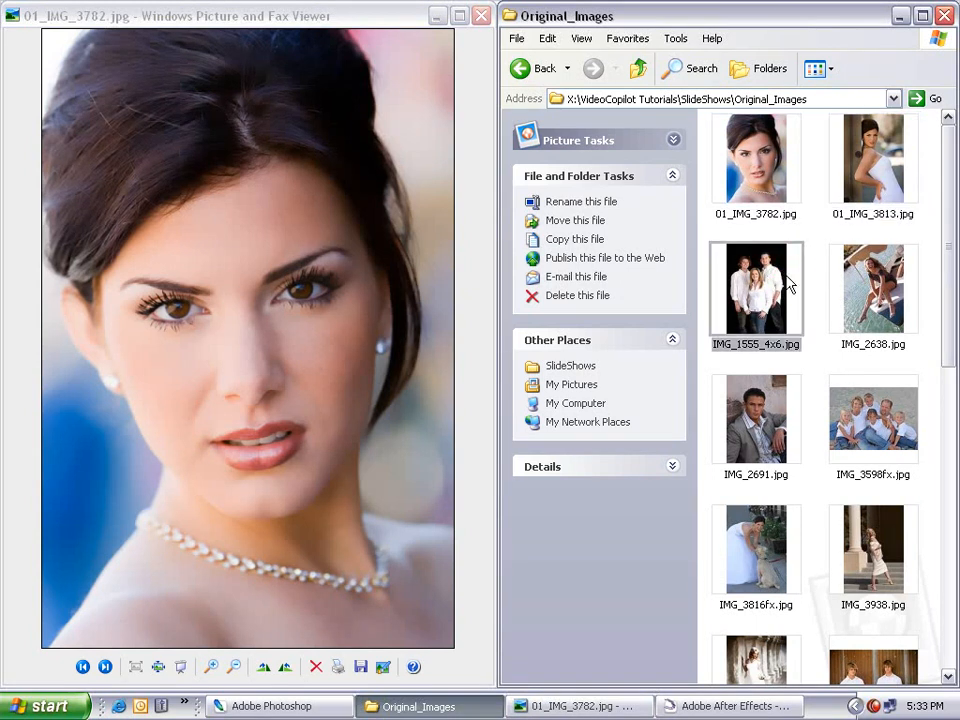
pyautogui.doubleClick(838, 286)
pyautogui.press('Right')
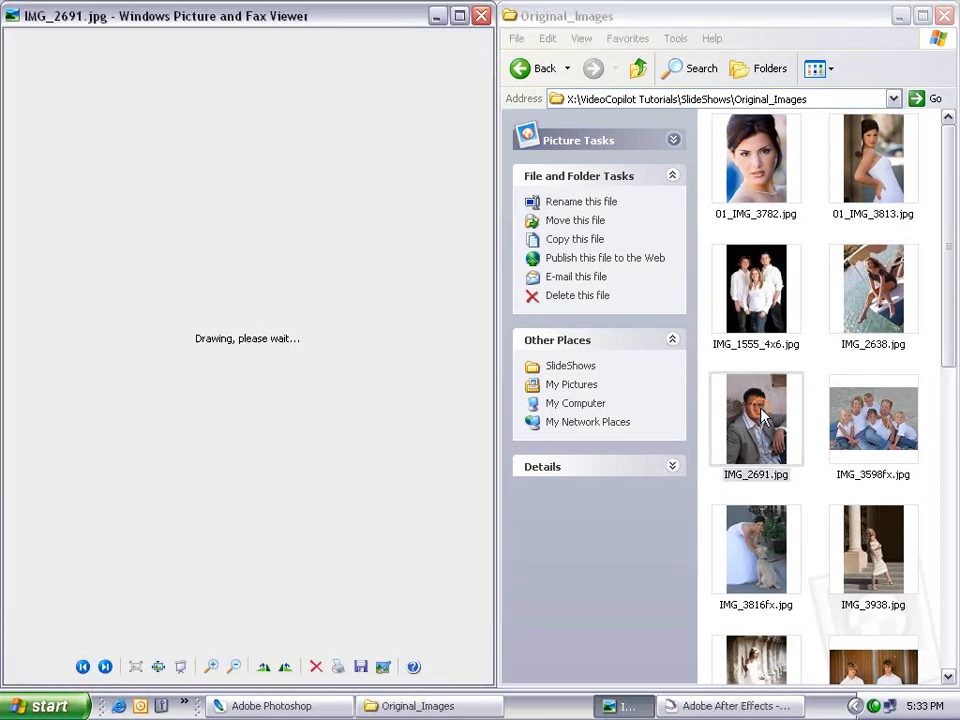
pyautogui.moveTo(949, 319); pyautogui.dragTo(949, 471)
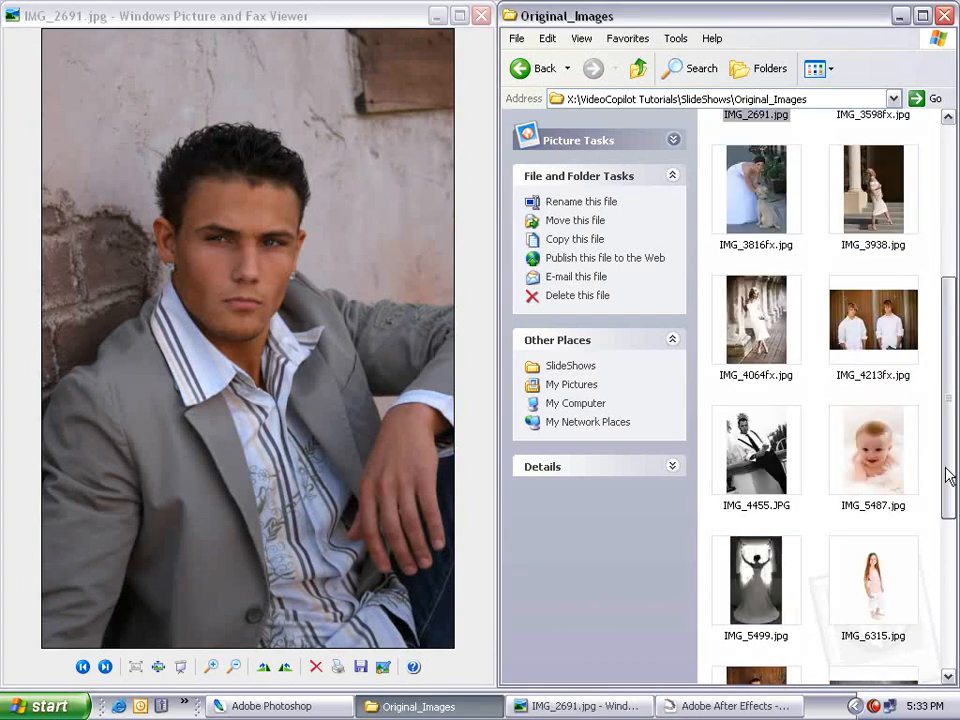
pyautogui.moveTo(949, 414); pyautogui.dragTo(947, 210)
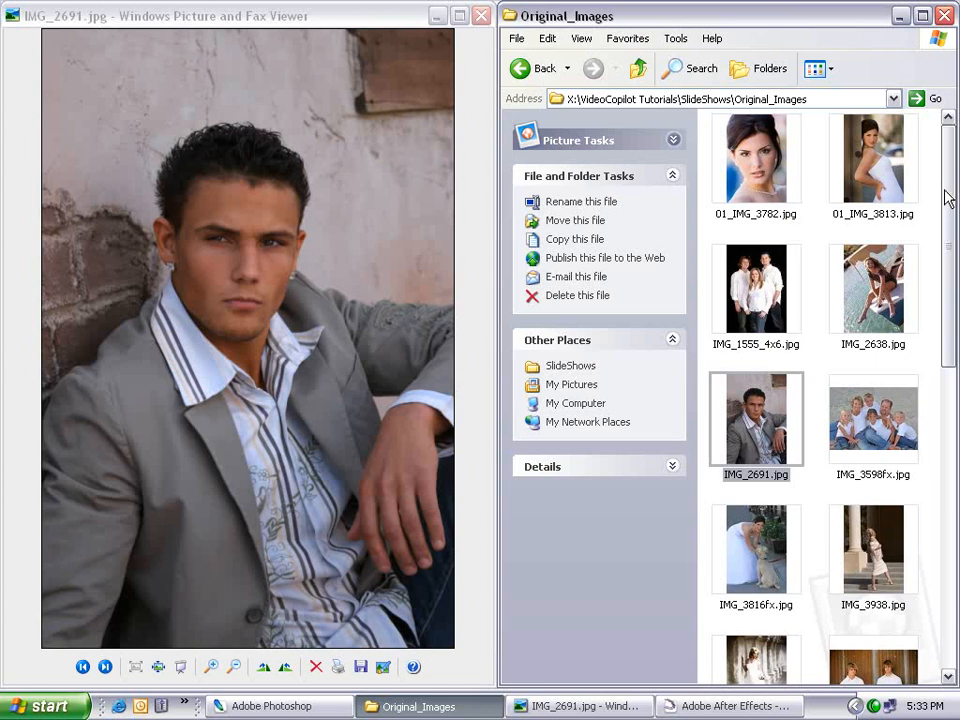
pyautogui.click(889, 172)
pyautogui.click(777, 158)
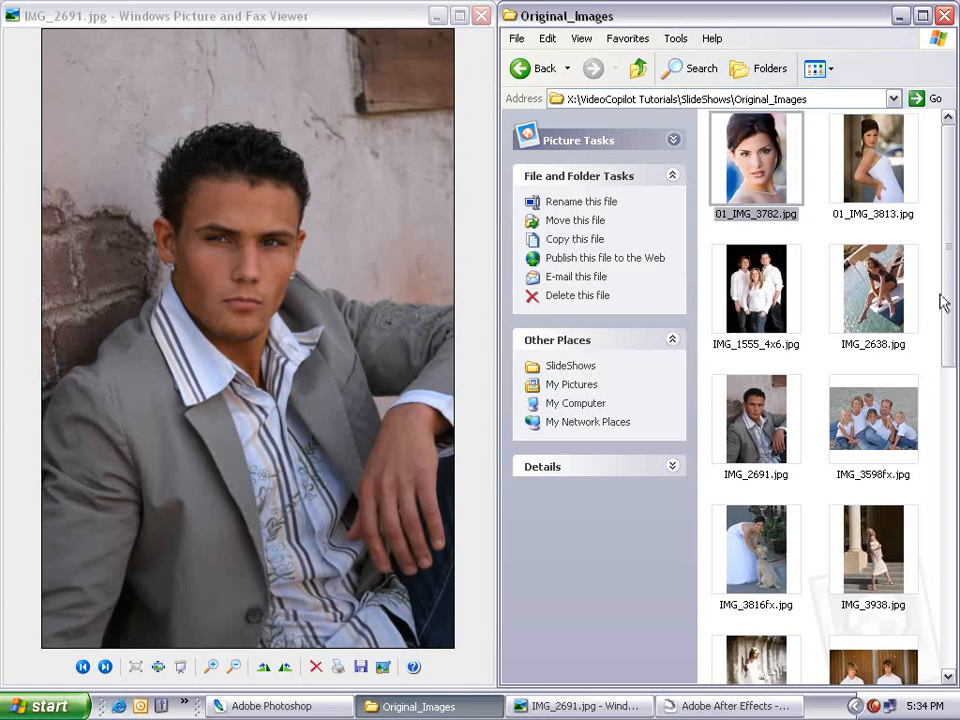
pyautogui.moveTo(950, 291); pyautogui.dragTo(724, 342)
pyautogui.click(897, 636)
pyautogui.click(856, 582)
pyautogui.moveTo(952, 592); pyautogui.dragTo(923, 188)
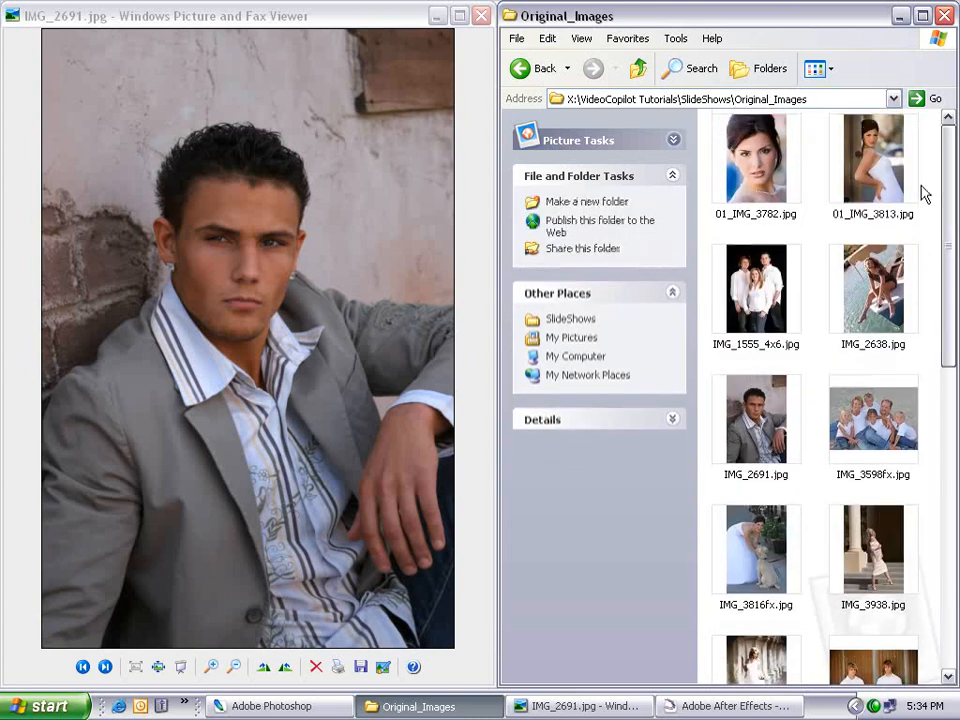
pyautogui.click(921, 177)
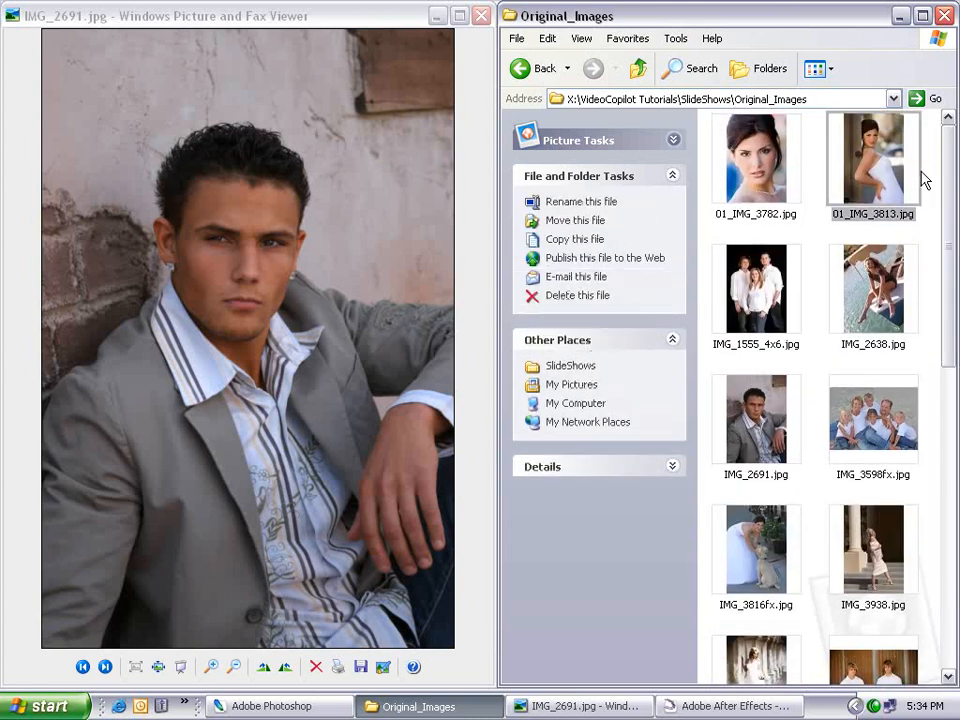
pyautogui.press('Left')
pyautogui.press('Down')
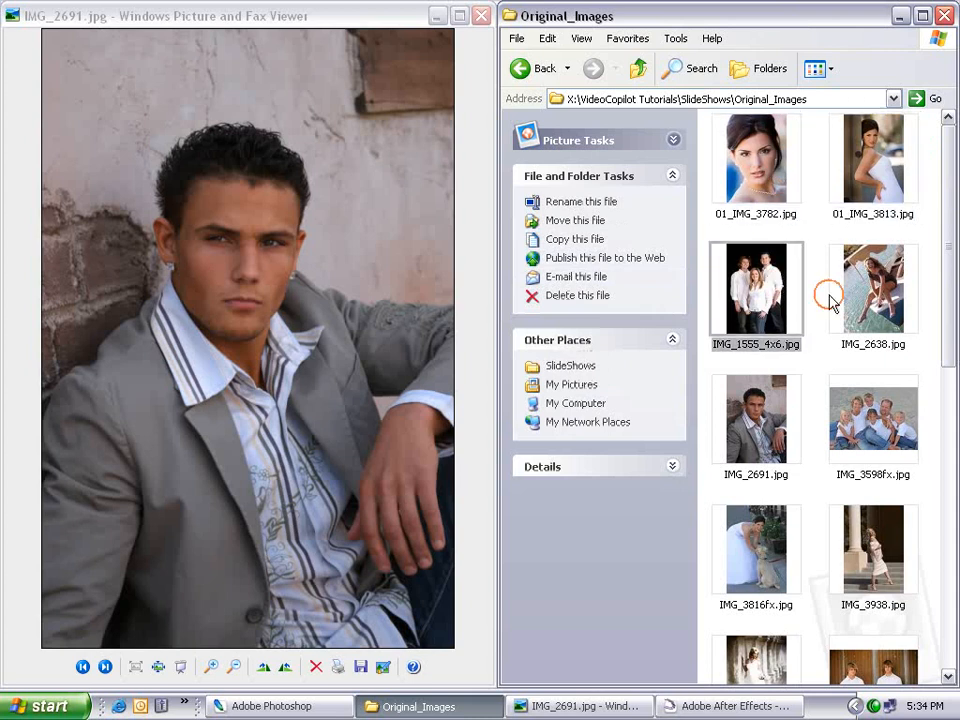
pyautogui.press('Right')
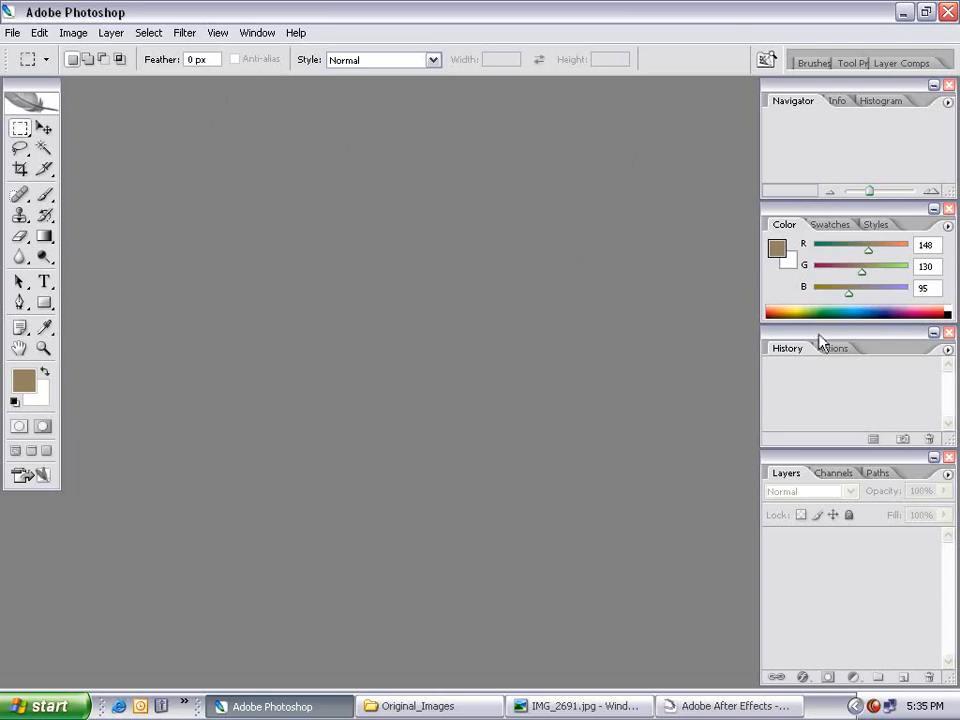
# Open 01_IMG_3782.jpg from the Original_Images folder in Photoshop.
pyautogui.click(488, 707)
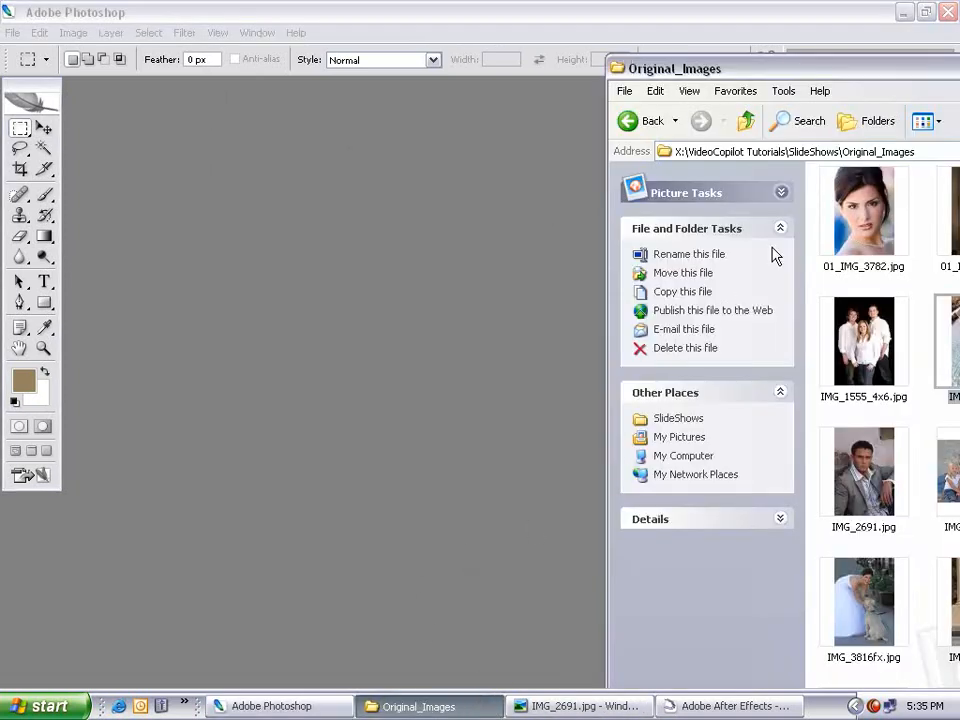
pyautogui.moveTo(840, 200); pyautogui.dragTo(317, 302)
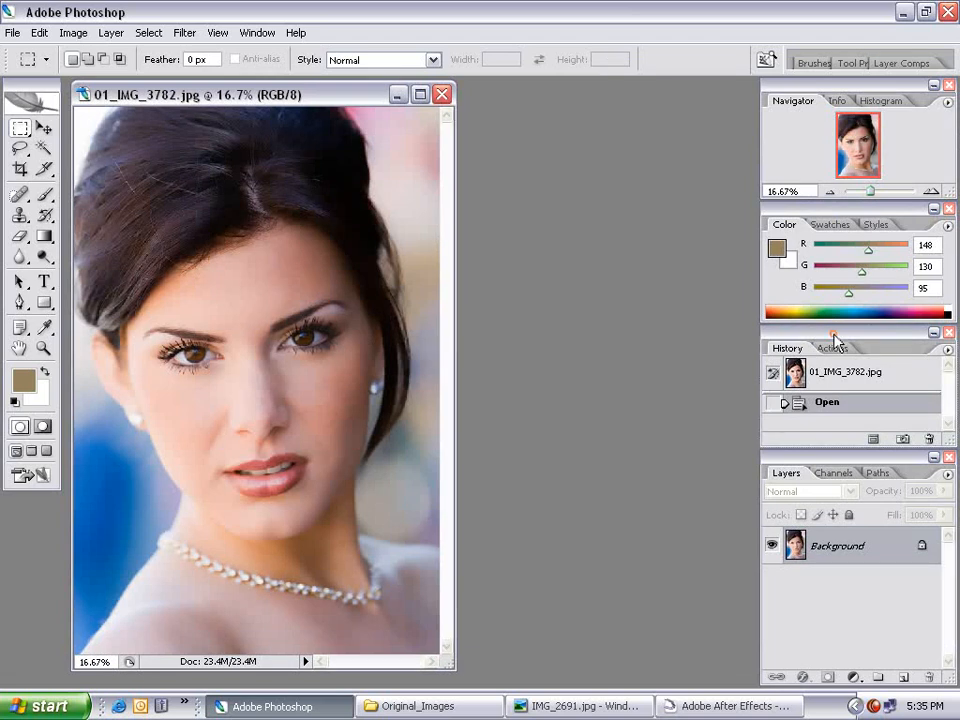
# Undock and enlarge the History/Actions palette beside the photo, then show the actions inside the Default Actions set.
pyautogui.moveTo(630, 238); pyautogui.dragTo(539, 188)
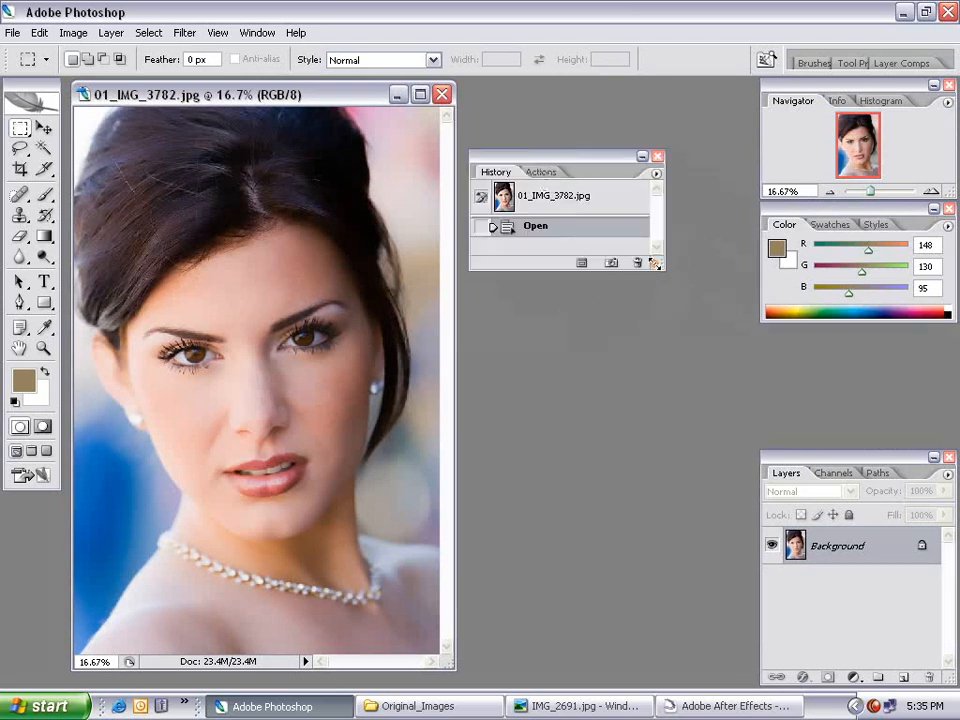
pyautogui.moveTo(655, 263); pyautogui.dragTo(763, 479)
pyautogui.click(538, 171)
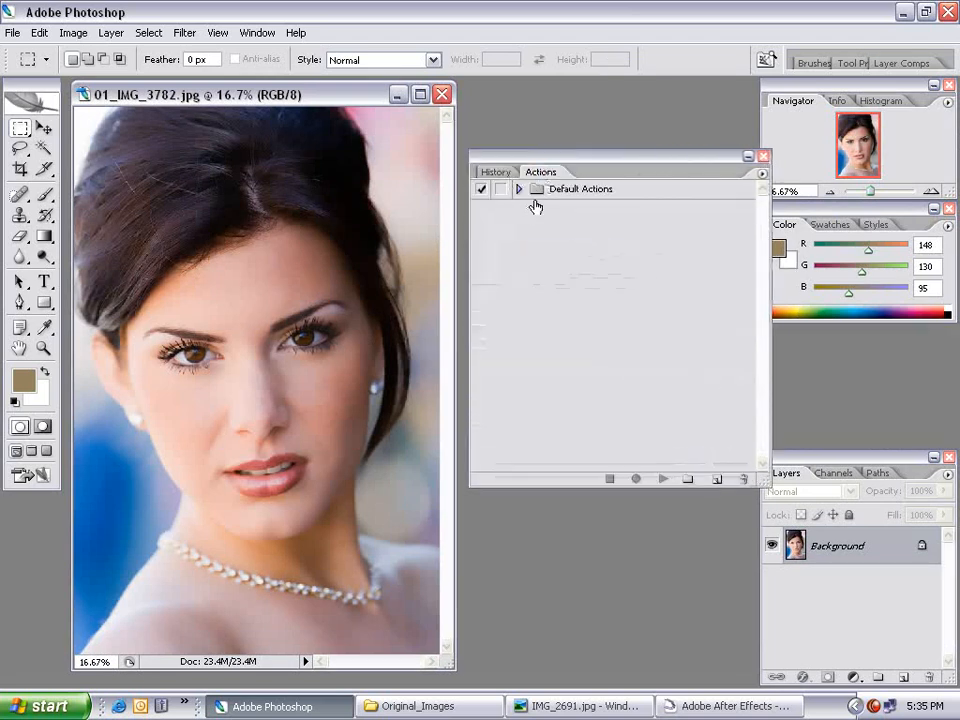
pyautogui.click(519, 189)
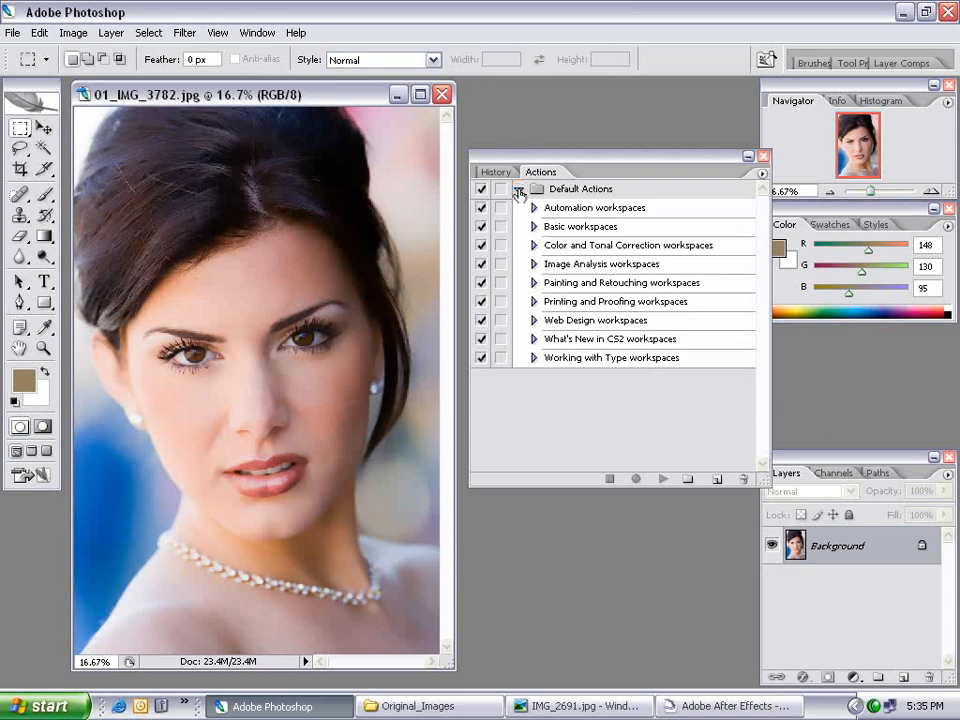
# Start recording a new action named "Resize to 800x600" in the Default Actions set.
pyautogui.click(527, 189)
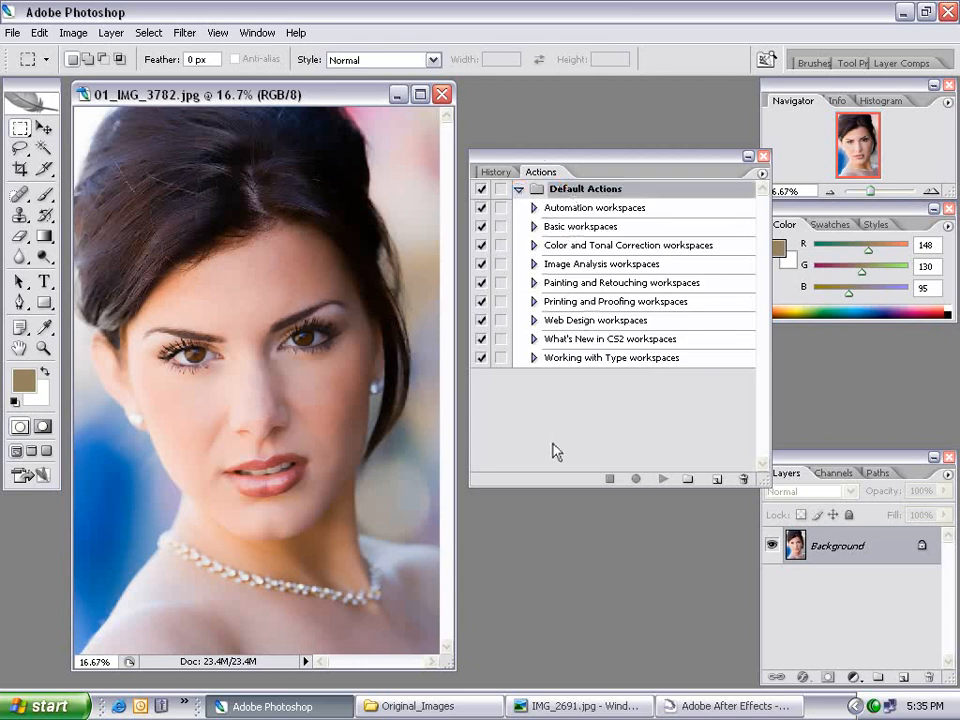
pyautogui.click(716, 480)
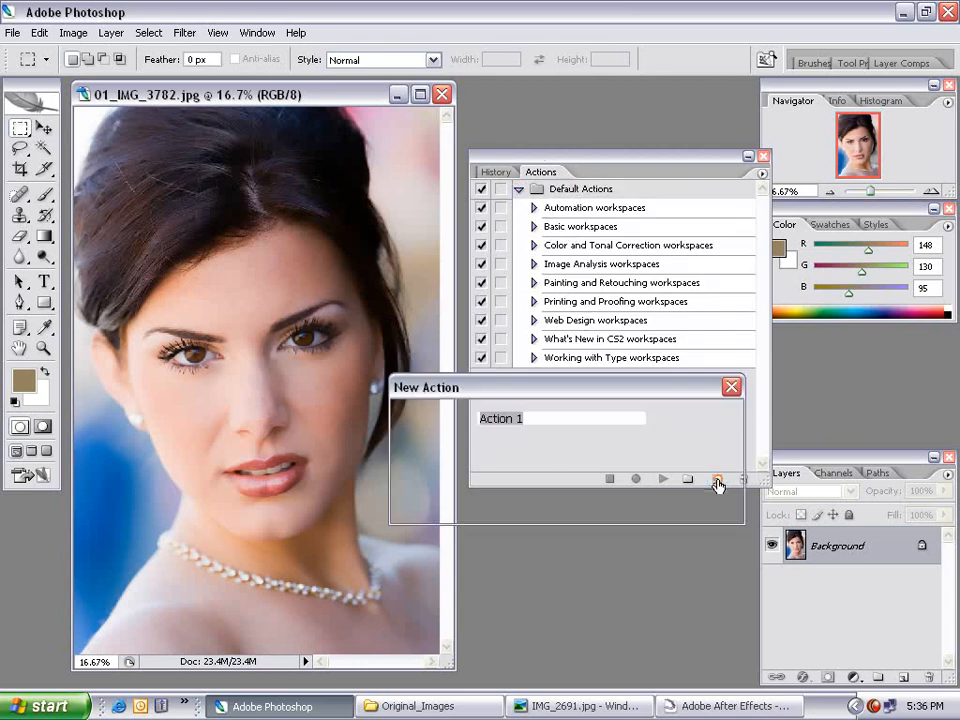
pyautogui.write('Resize to 800x600')
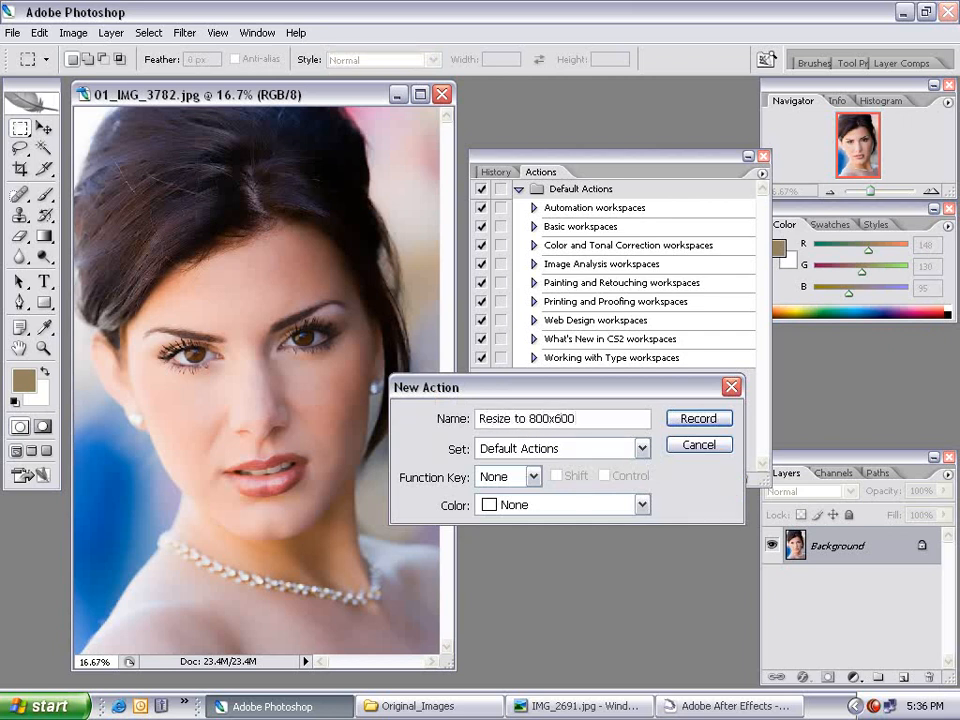
pyautogui.click(687, 420)
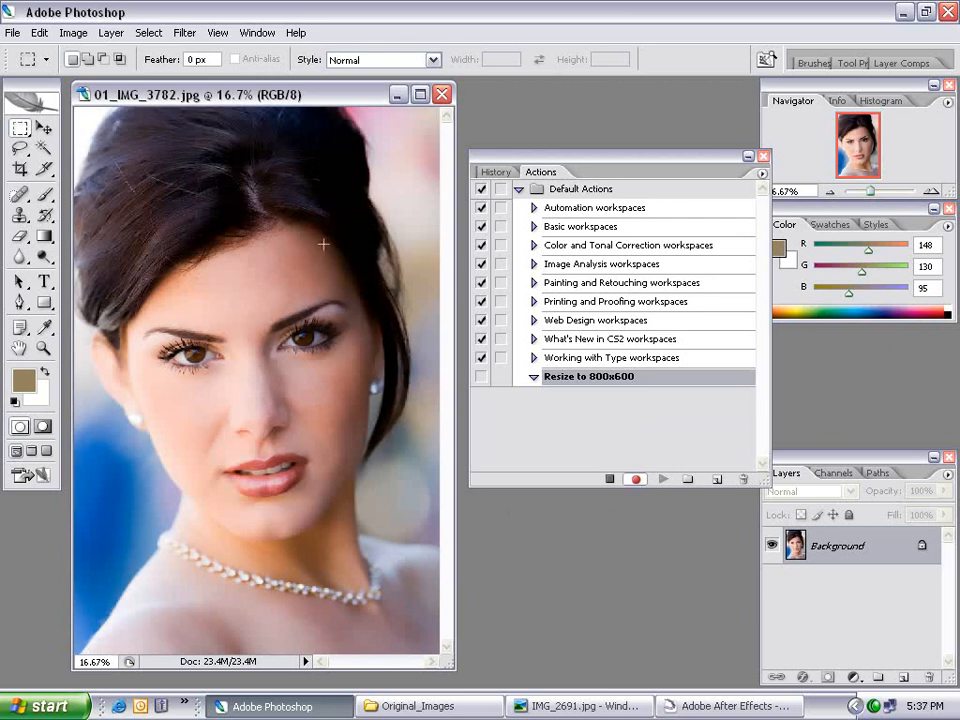
# Record a Fit Image command that constrains the photo within 800 pixels wide by 600 pixels high.
pyautogui.click(470, 708)
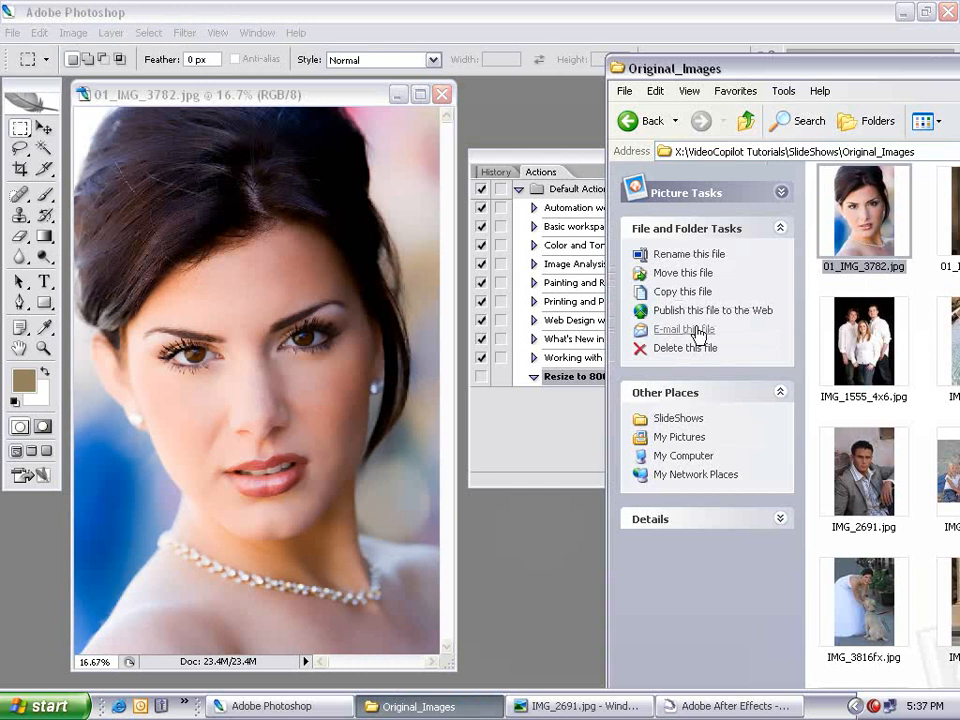
pyautogui.click(311, 38)
pyautogui.click(12, 33)
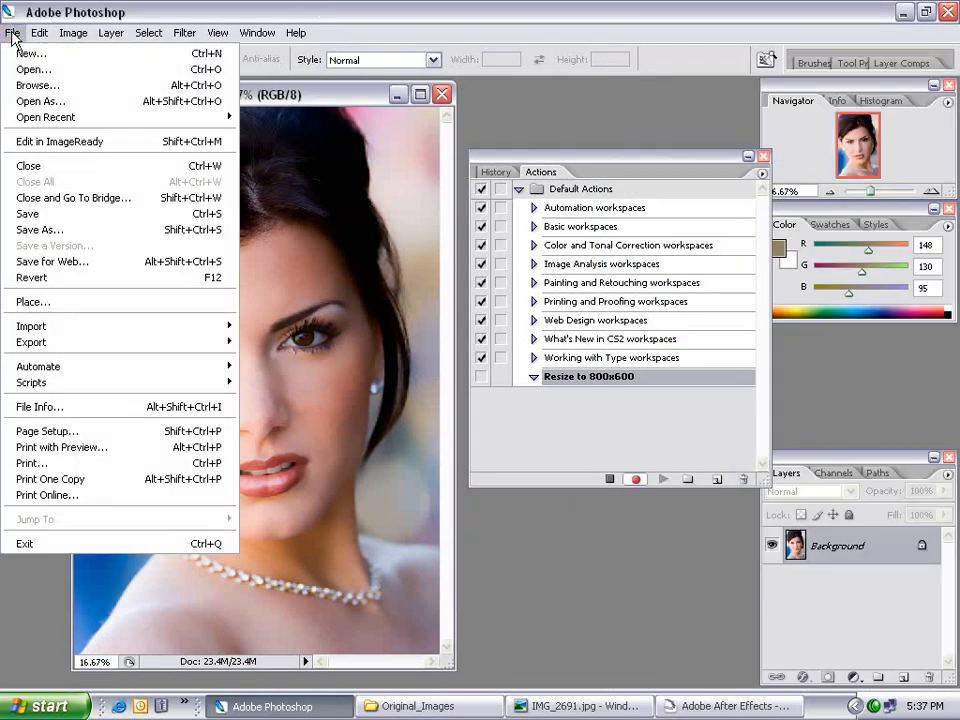
pyautogui.moveTo(88, 372)
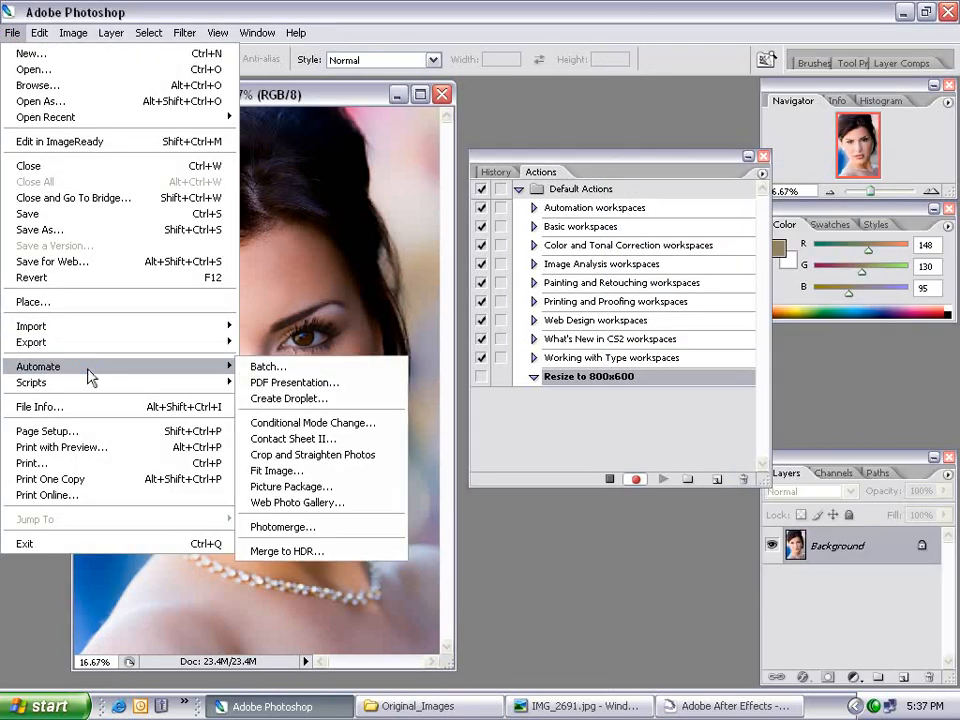
pyautogui.click(285, 476)
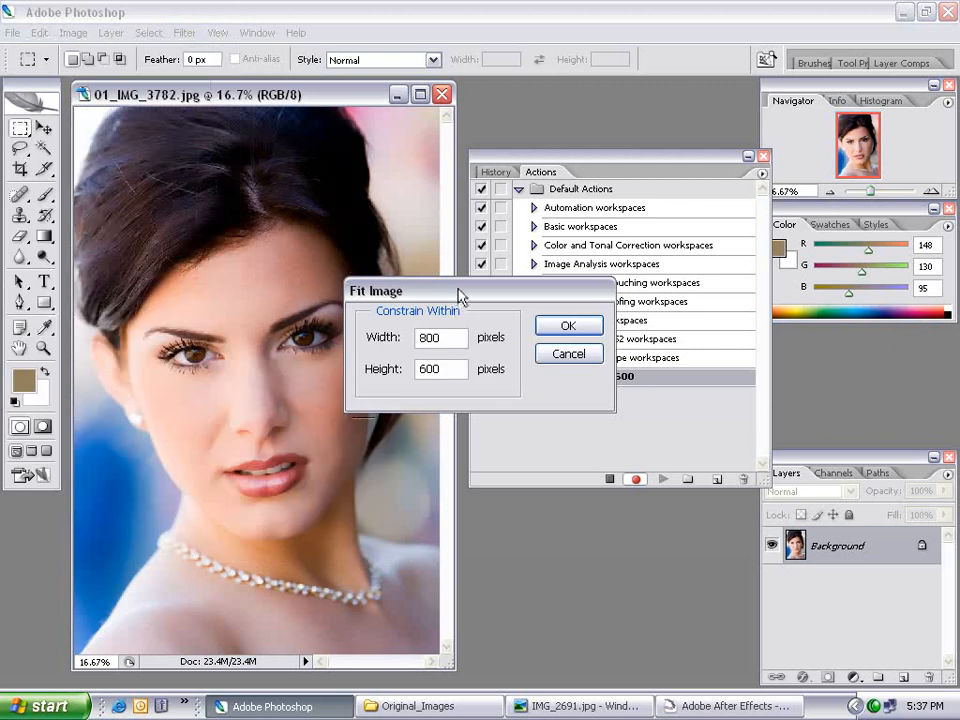
pyautogui.moveTo(460, 297); pyautogui.dragTo(401, 534)
pyautogui.write('80')
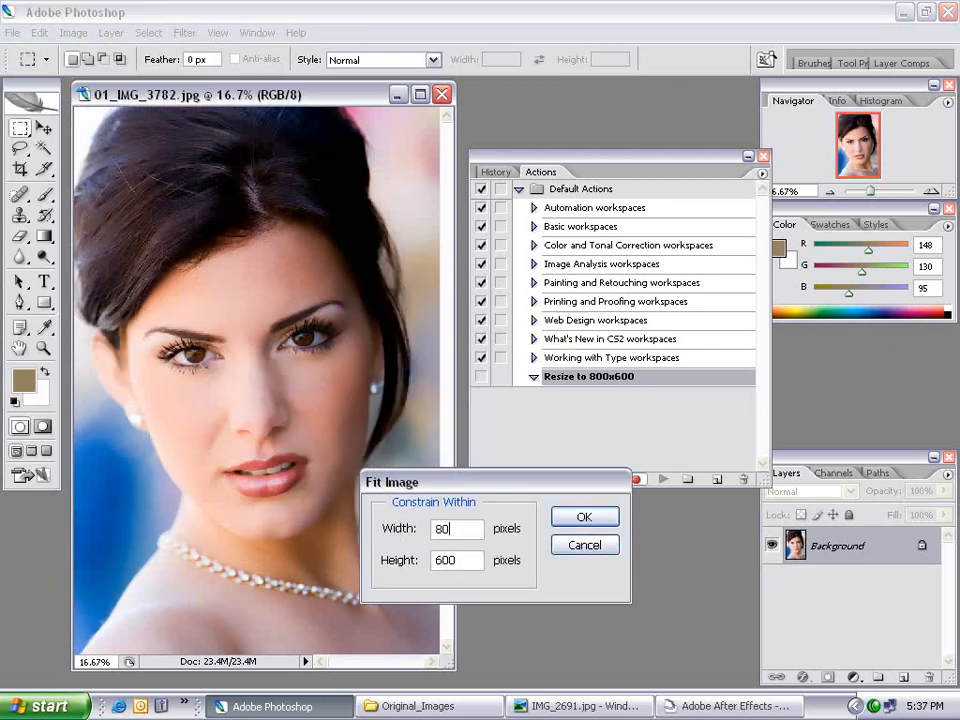
pyautogui.write('0')
pyautogui.press('Tab')
pyautogui.write('600')
pyautogui.moveTo(476, 489); pyautogui.dragTo(511, 497)
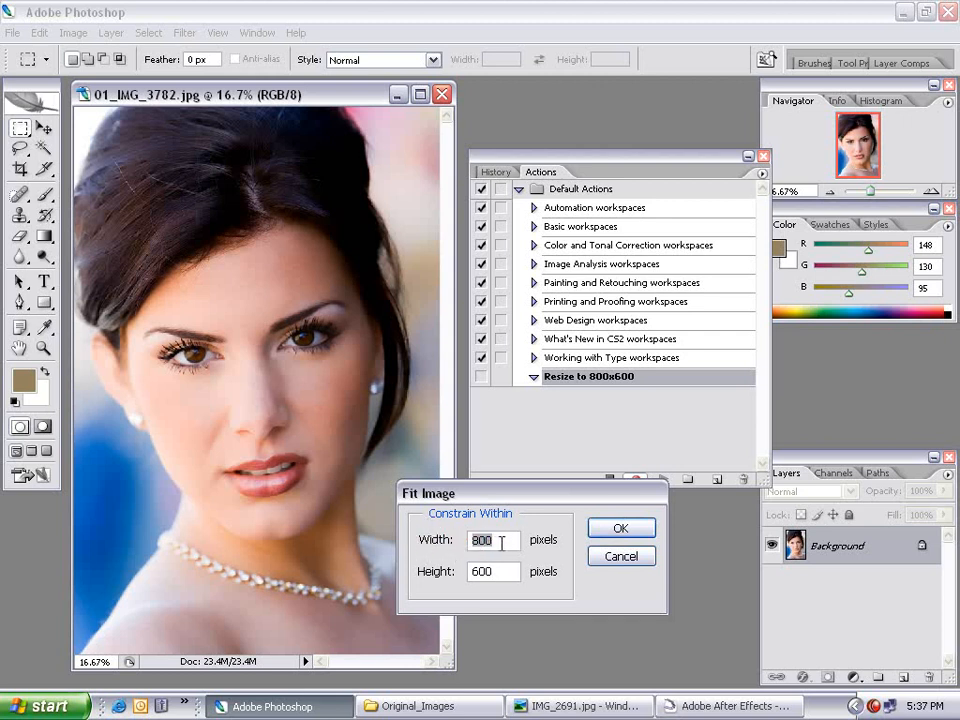
pyautogui.moveTo(492, 571); pyautogui.dragTo(440, 570)
pyautogui.moveTo(503, 573); pyautogui.dragTo(439, 575)
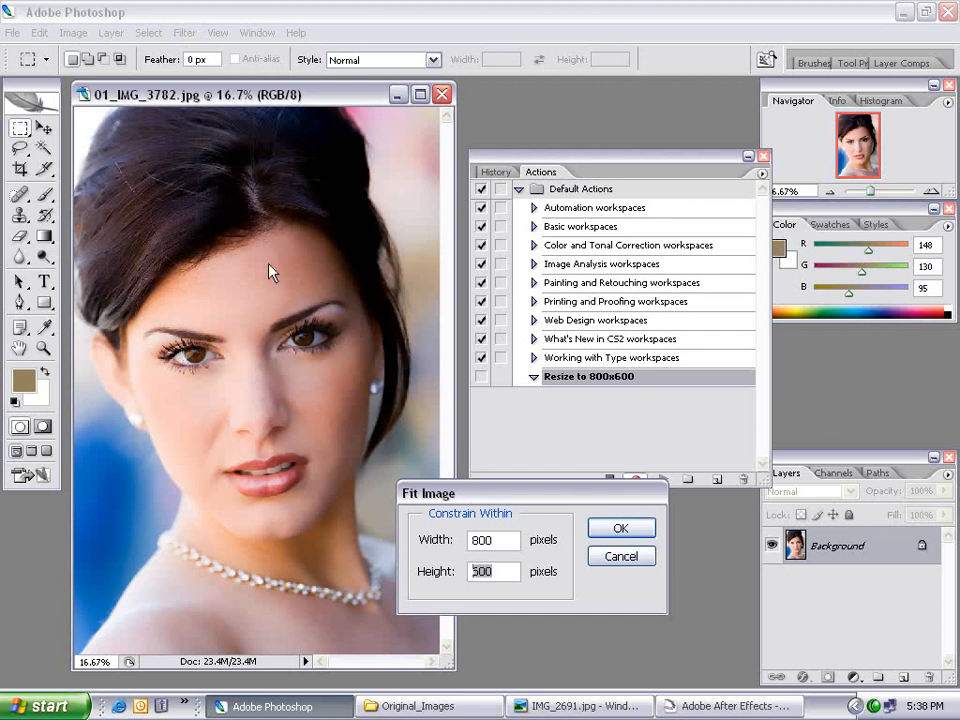
pyautogui.click(619, 527)
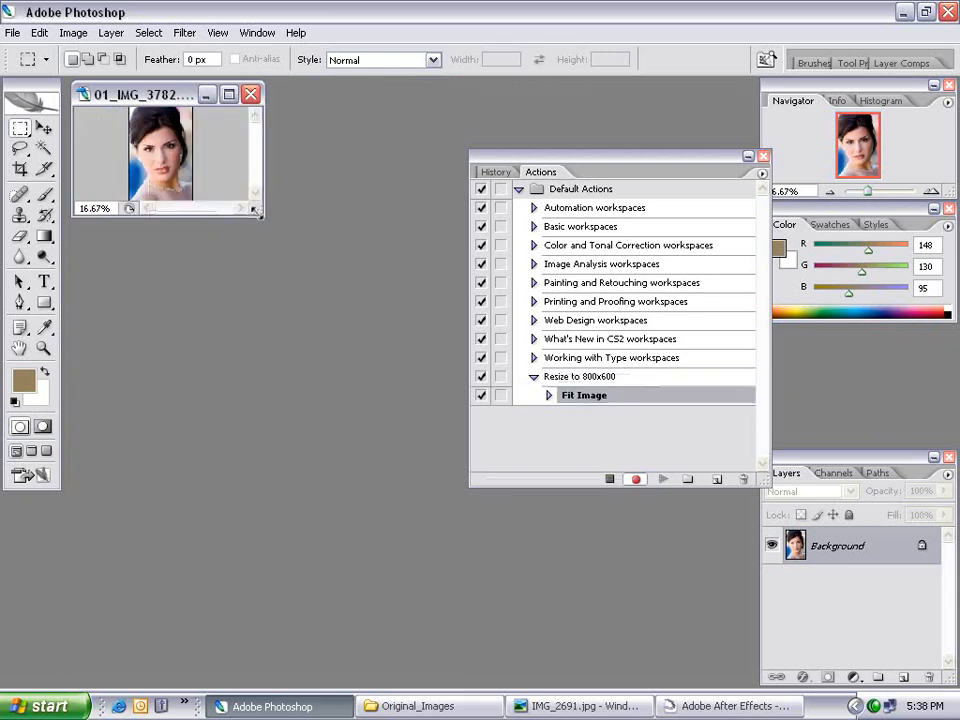
# Enlarge the document window and inspect the resized photo at 100% zoom.
pyautogui.moveTo(261, 213); pyautogui.dragTo(418, 430)
pyautogui.click(44, 348)
pyautogui.click(279, 259)
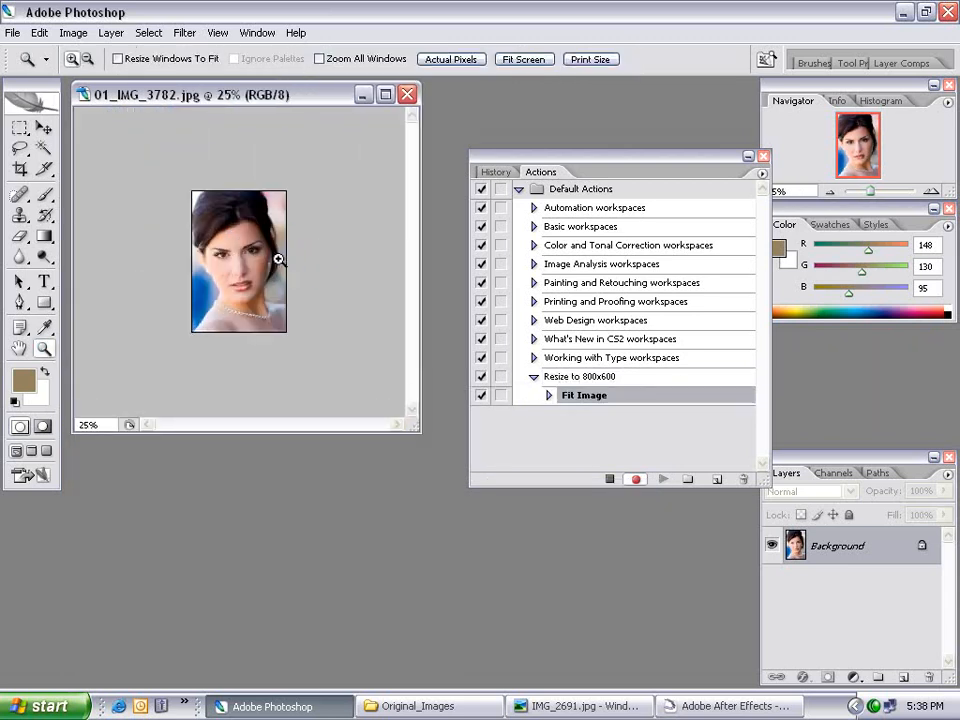
pyautogui.rightClick(228, 264)
pyautogui.click(257, 287)
pyautogui.moveTo(419, 431); pyautogui.dragTo(609, 687)
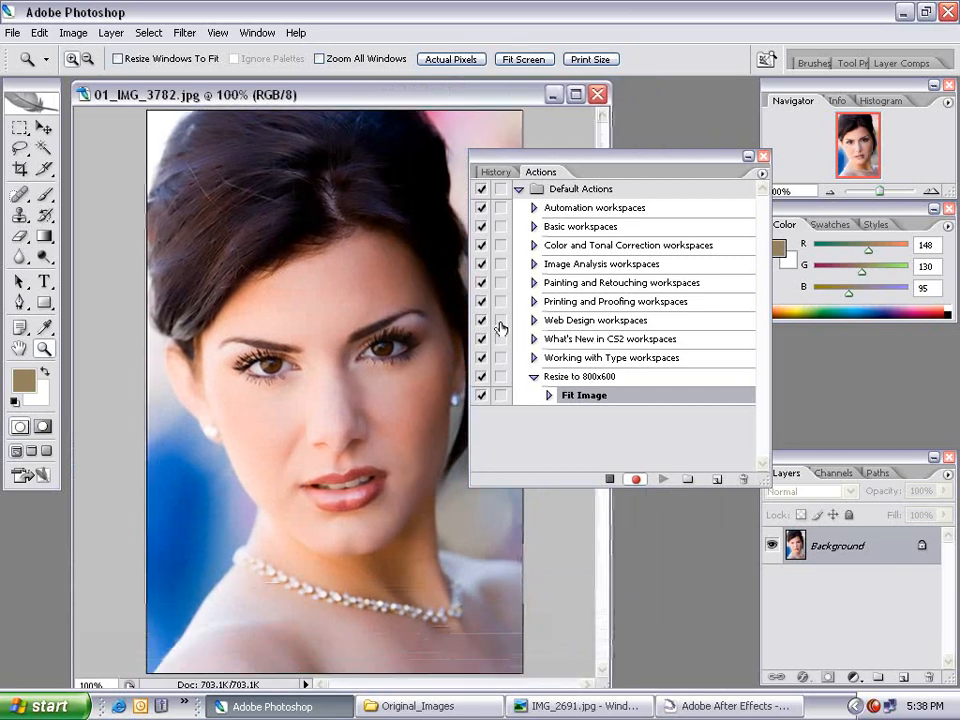
pyautogui.click(44, 128)
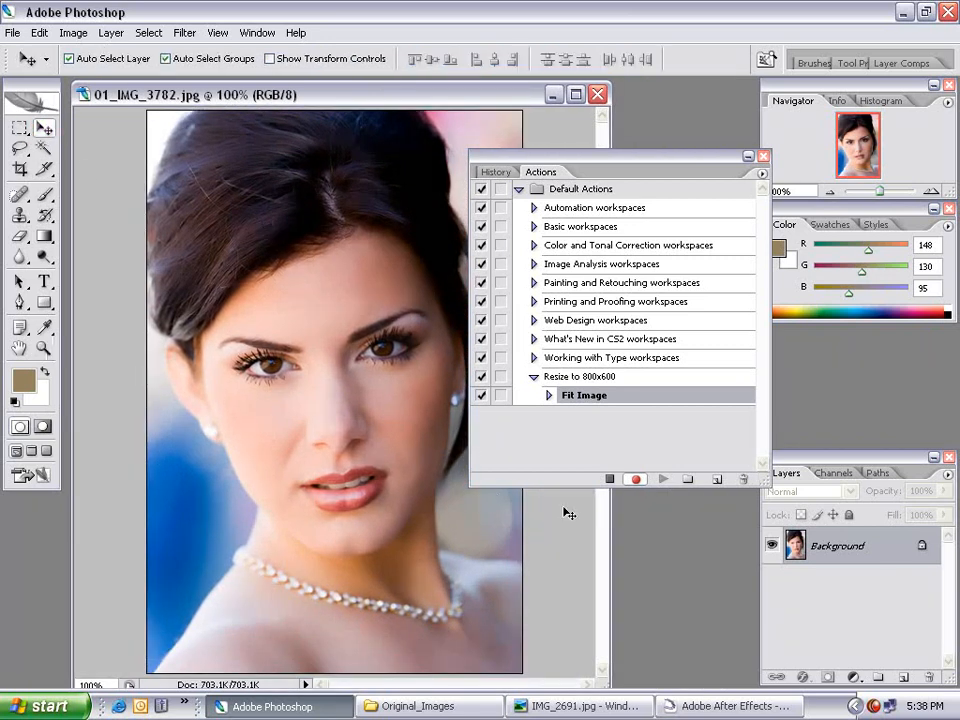
# Stop recording the action and close 01_IMG_3782.jpg without saving the changes.
pyautogui.click(609, 481)
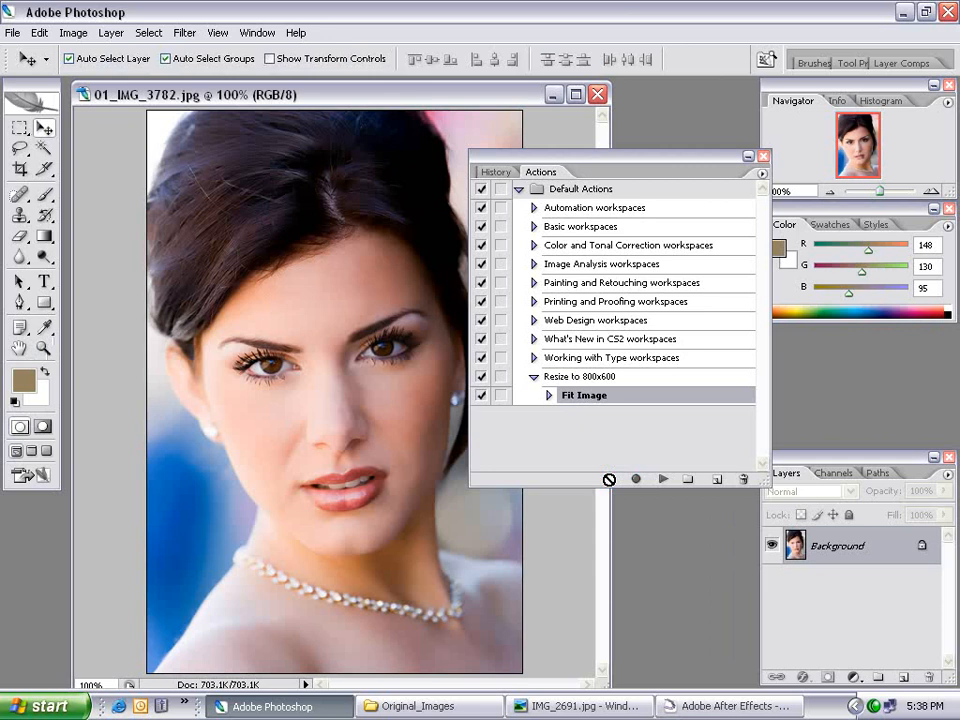
pyautogui.click(597, 95)
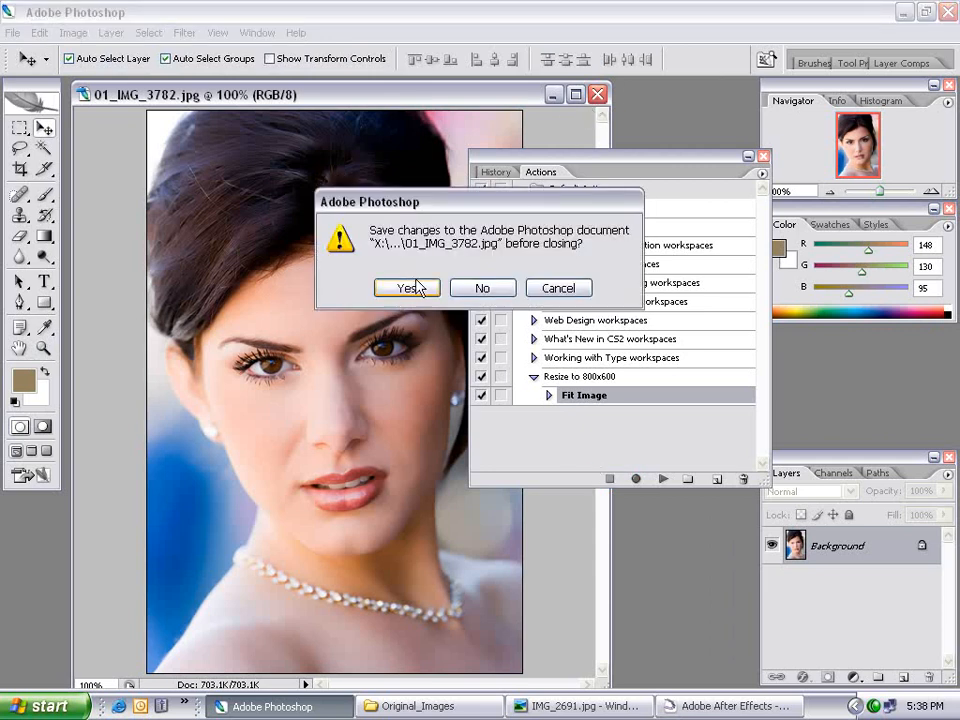
pyautogui.click(481, 289)
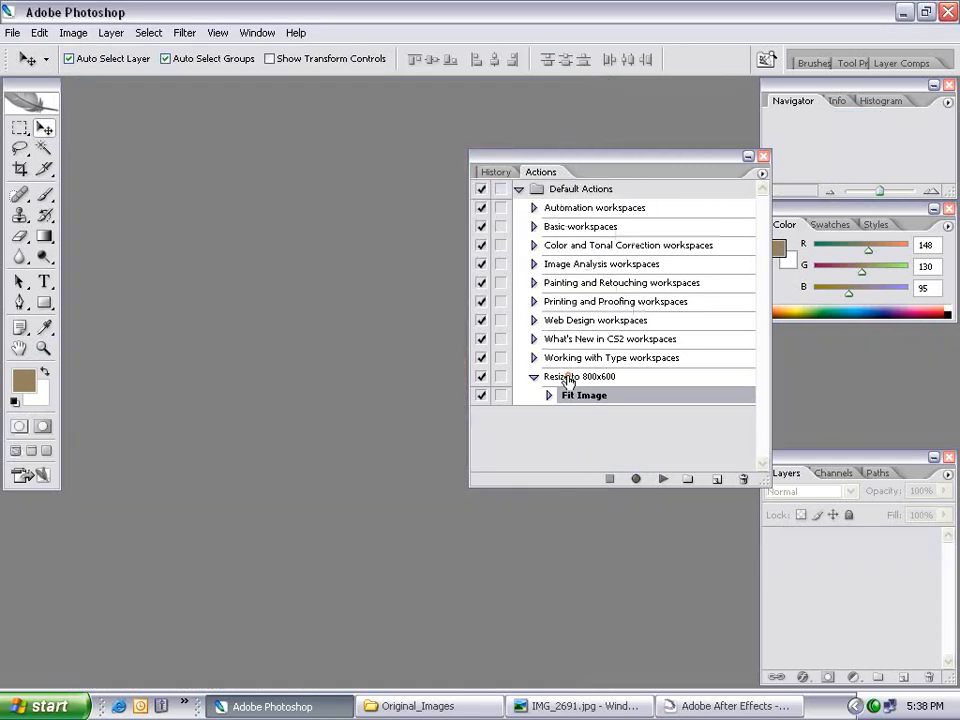
# Select the Resize to 800x600 action, open the Batch automation, and bring its whole dialog into view.
pyautogui.click(566, 378)
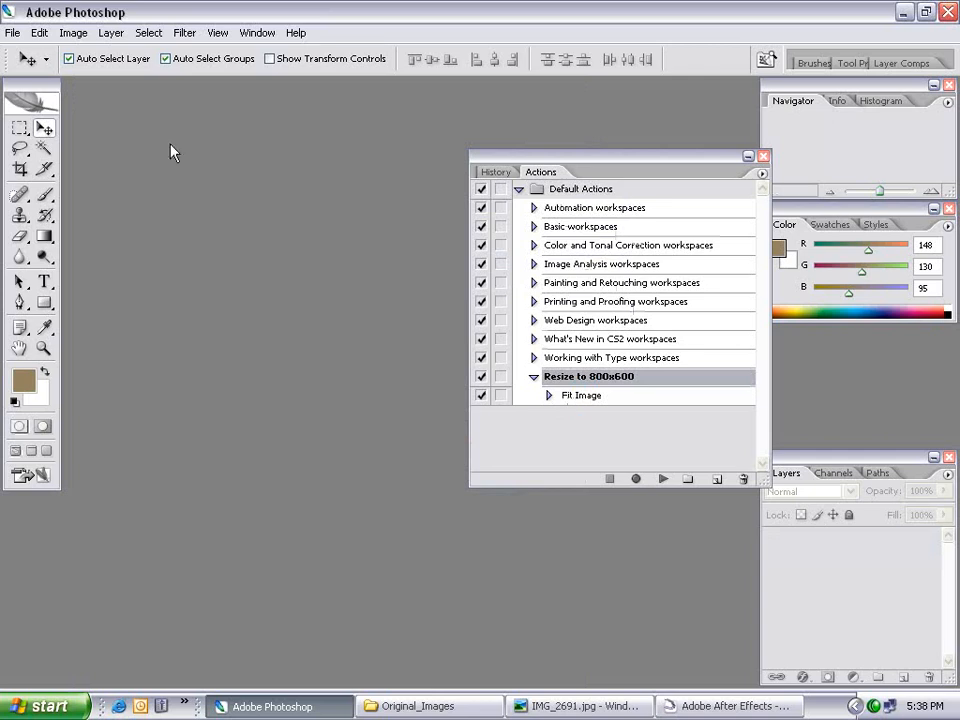
pyautogui.click(12, 33)
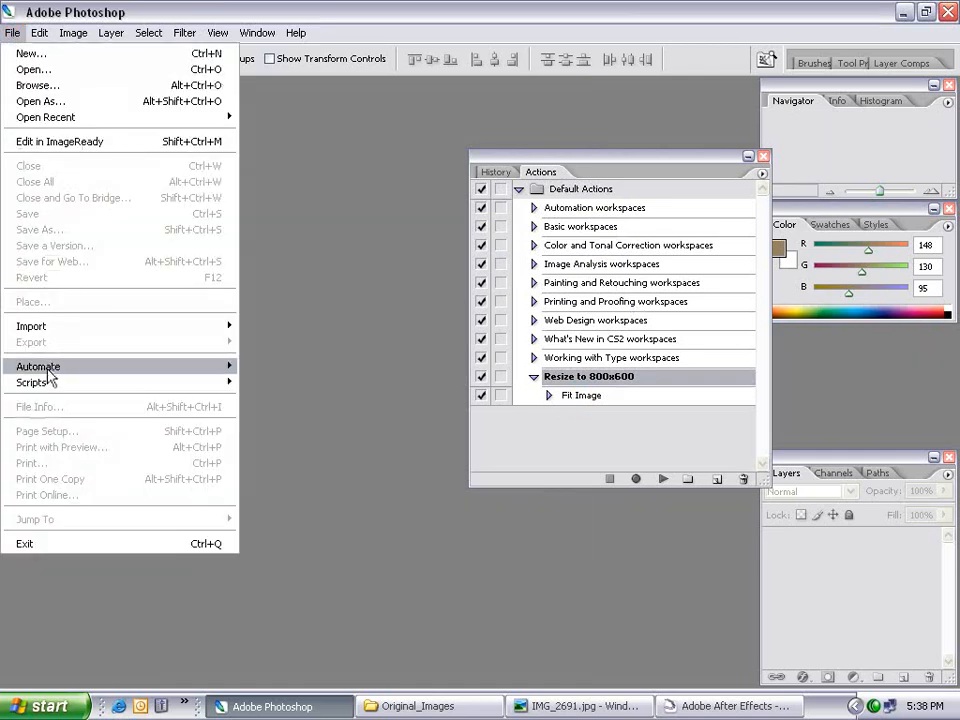
pyautogui.moveTo(50, 375)
pyautogui.click(259, 366)
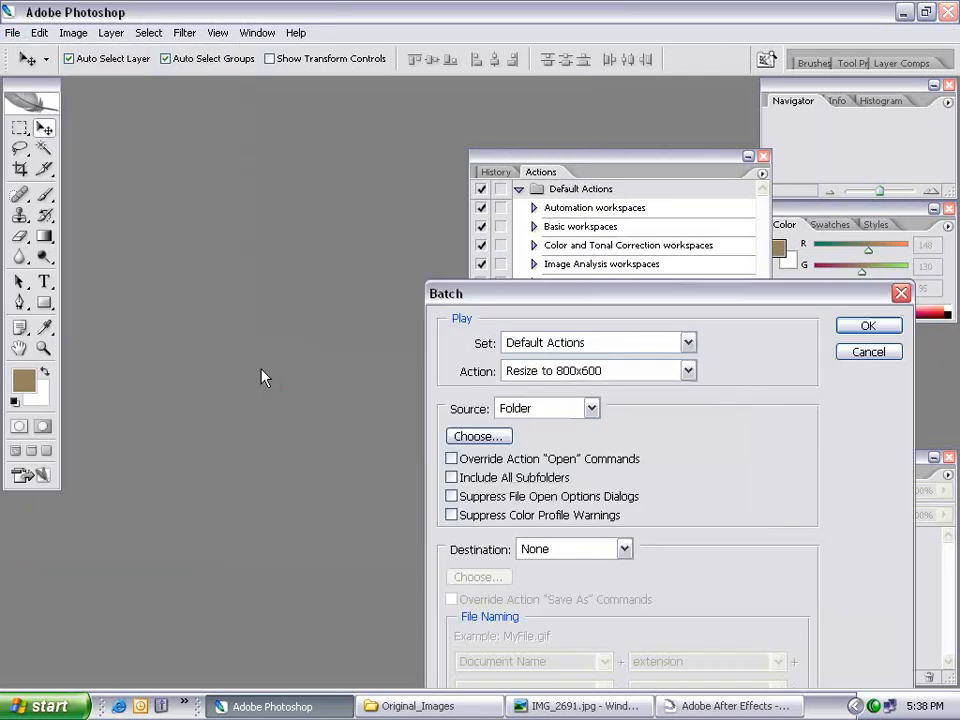
pyautogui.moveTo(551, 293); pyautogui.dragTo(253, 52)
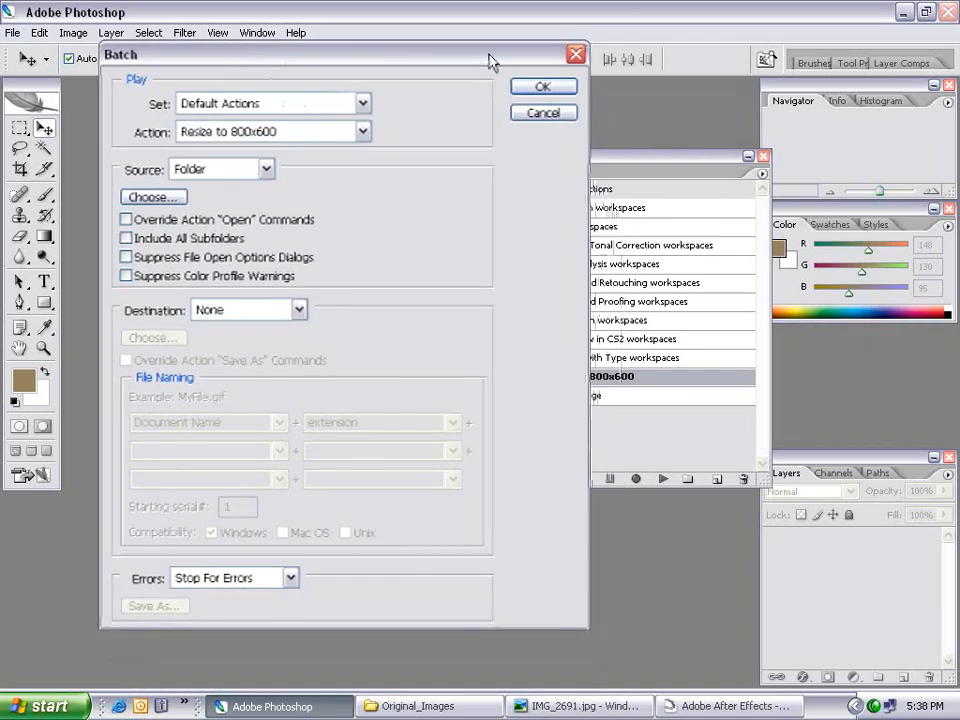
pyautogui.moveTo(493, 58); pyautogui.dragTo(443, 66)
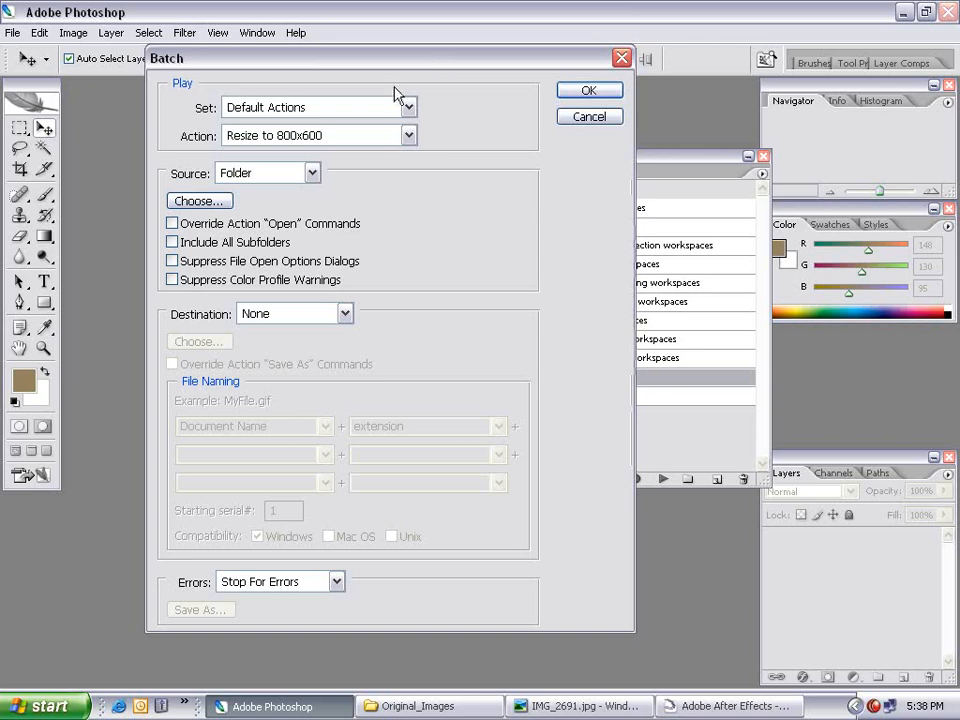
# Set the batch to play the Resize to 800x600 action from the Default Actions set.
pyautogui.click(258, 107)
pyautogui.click(250, 130)
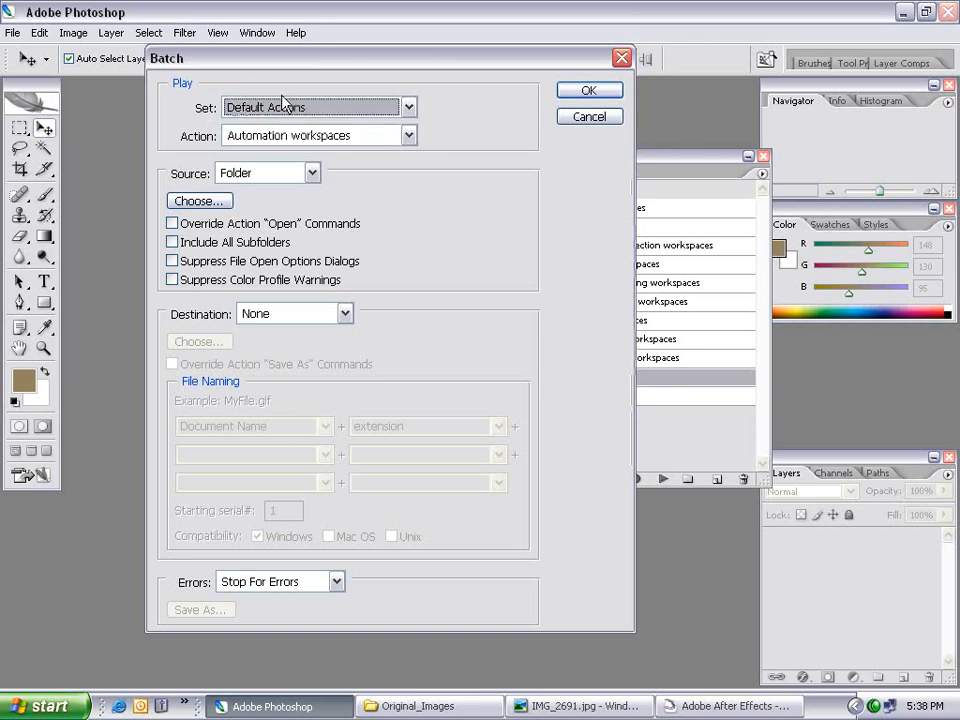
pyautogui.moveTo(380, 60); pyautogui.dragTo(225, 79)
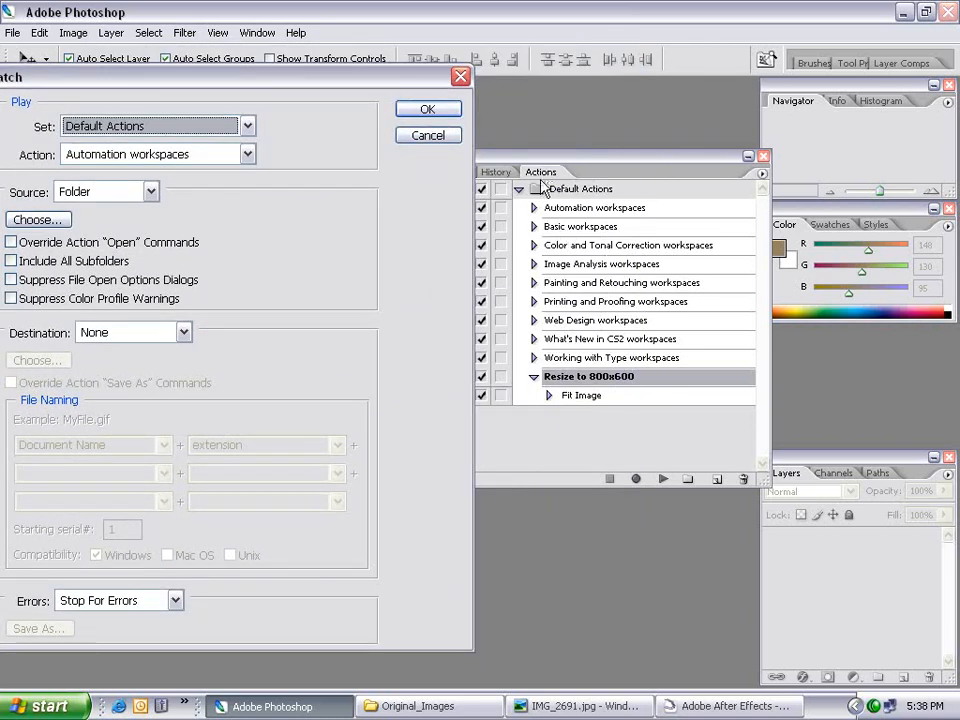
pyautogui.moveTo(330, 86); pyautogui.dragTo(410, 87)
pyautogui.click(200, 155)
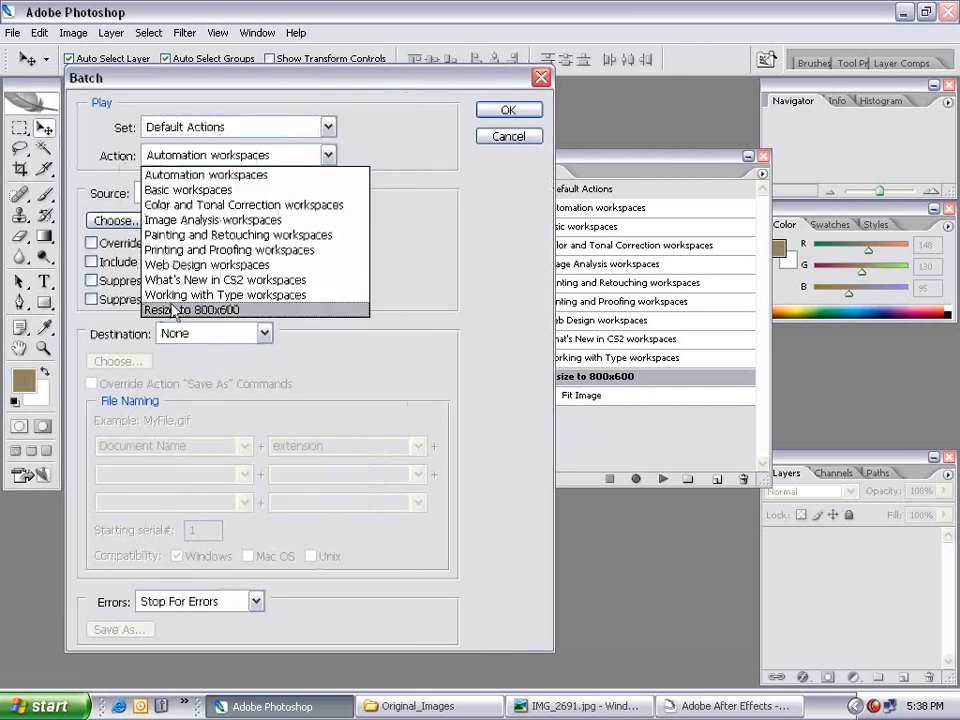
pyautogui.click(250, 311)
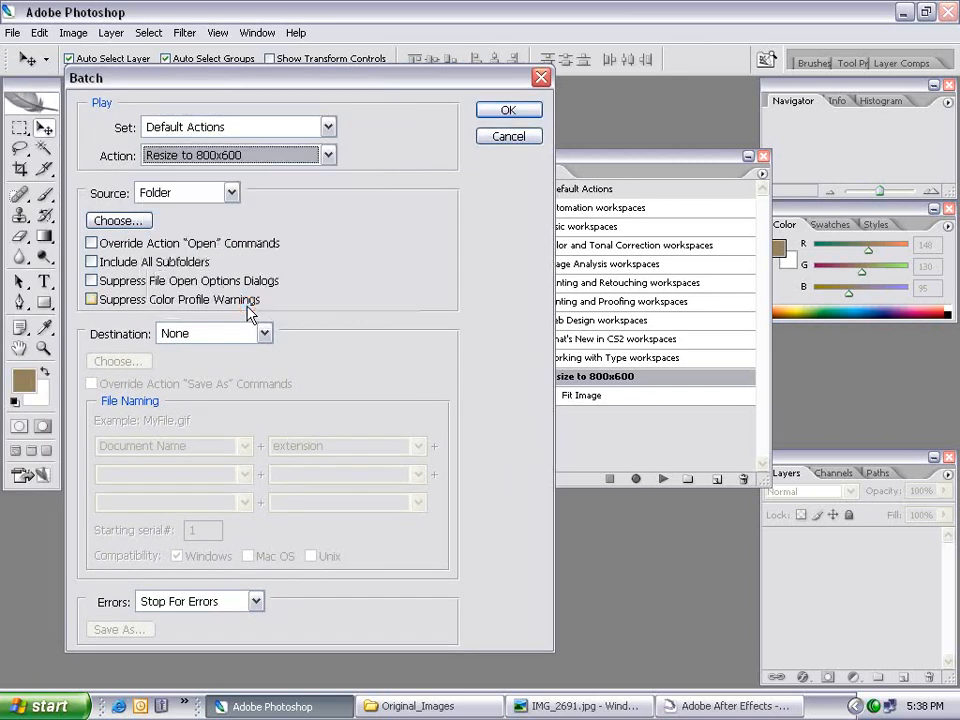
# Set the batch source to a folder and choose Original_Images inside the SlideShows folder.
pyautogui.click(171, 193)
pyautogui.click(165, 209)
pyautogui.click(119, 220)
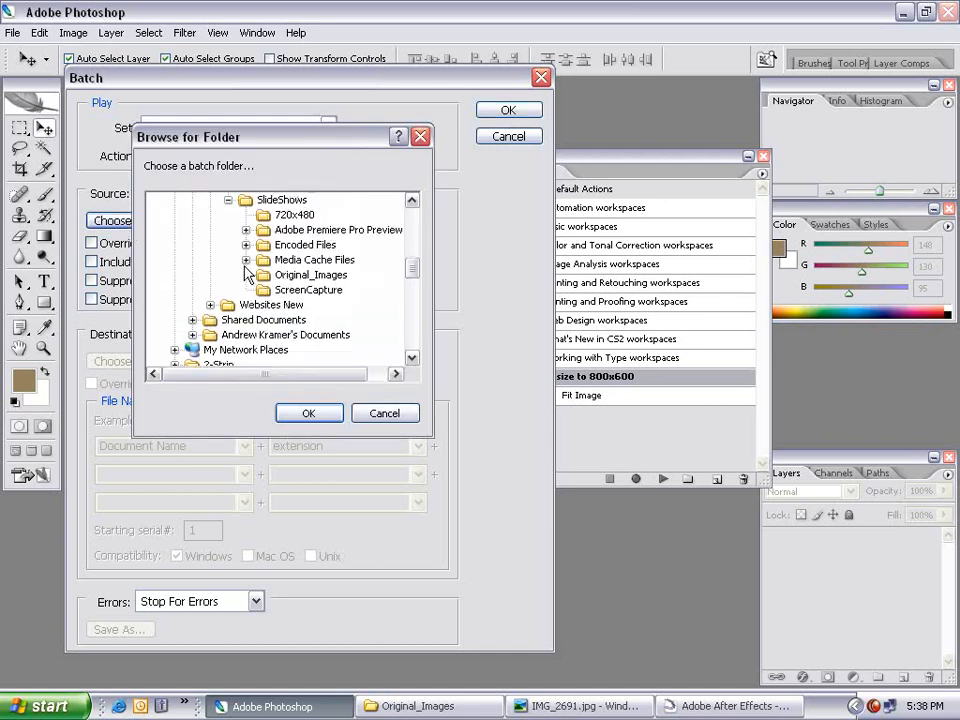
pyautogui.click(300, 274)
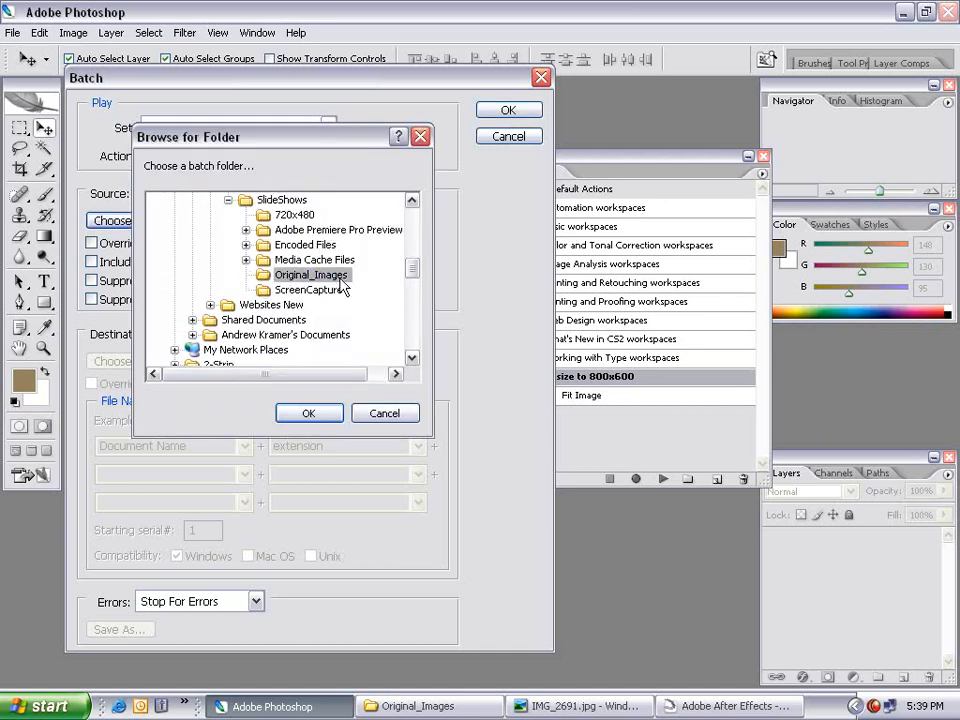
pyautogui.click(307, 415)
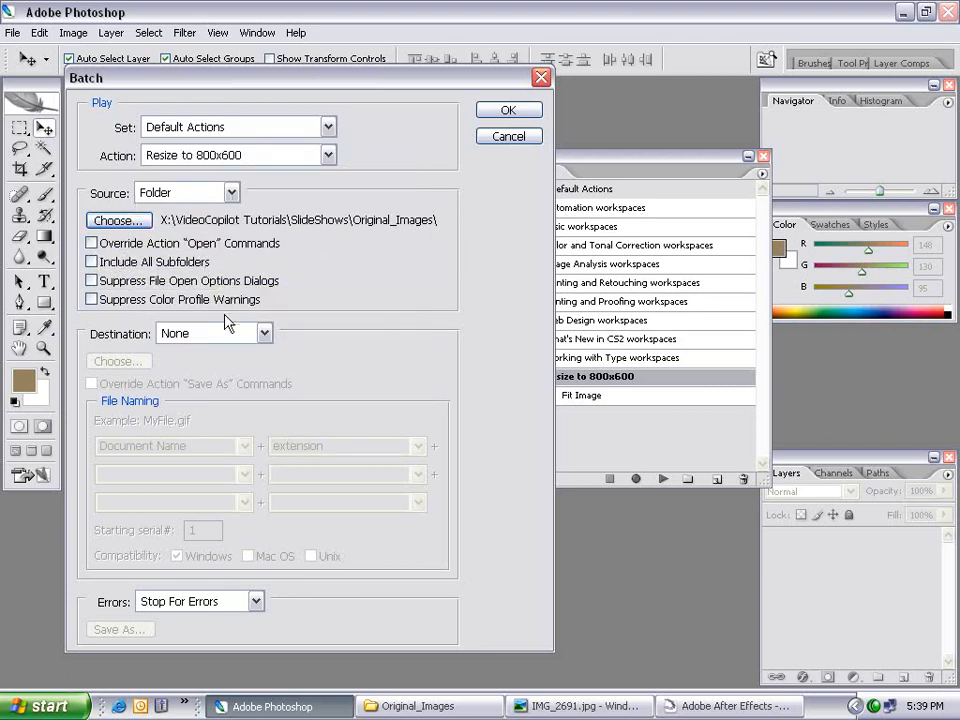
# Set the batch destination to the 800x600 folder inside SlideShows and run the batch.
pyautogui.click(184, 334)
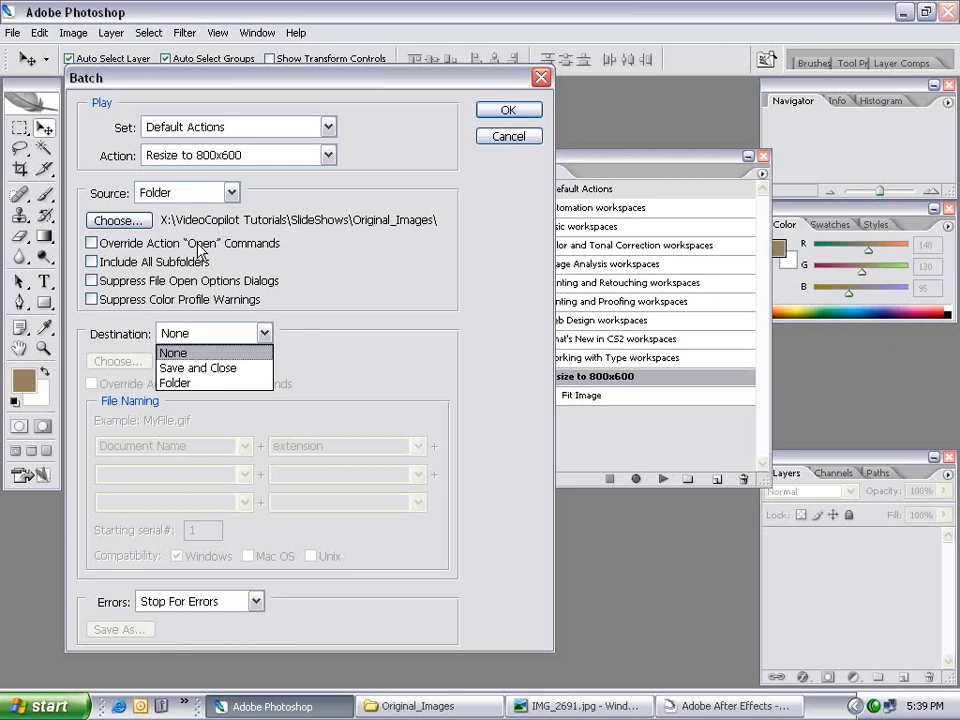
pyautogui.click(176, 384)
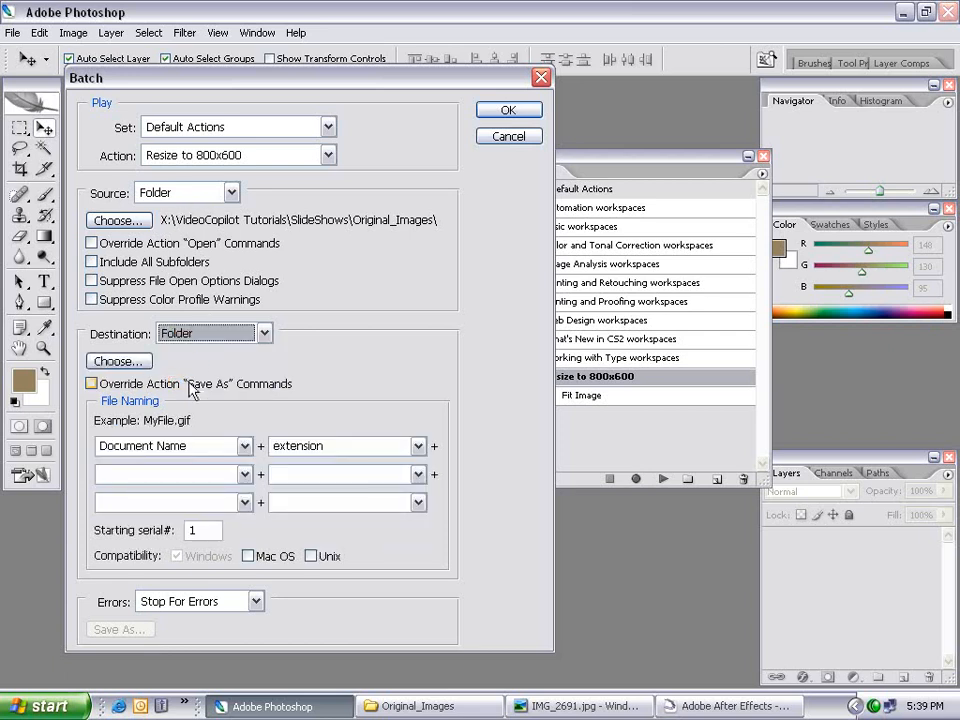
pyautogui.click(115, 362)
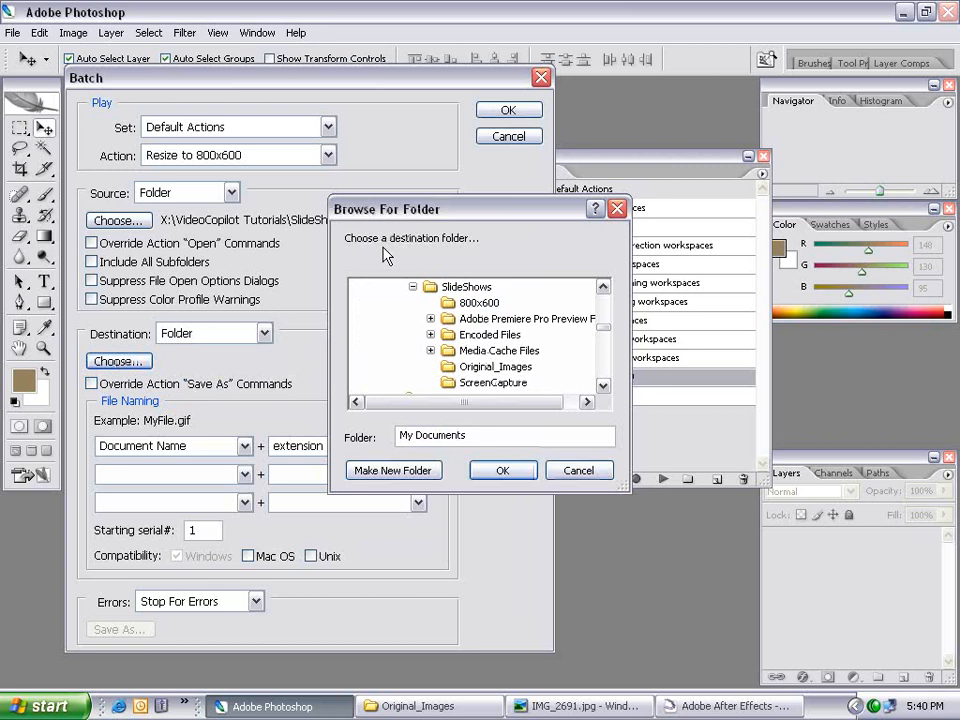
pyautogui.click(470, 303)
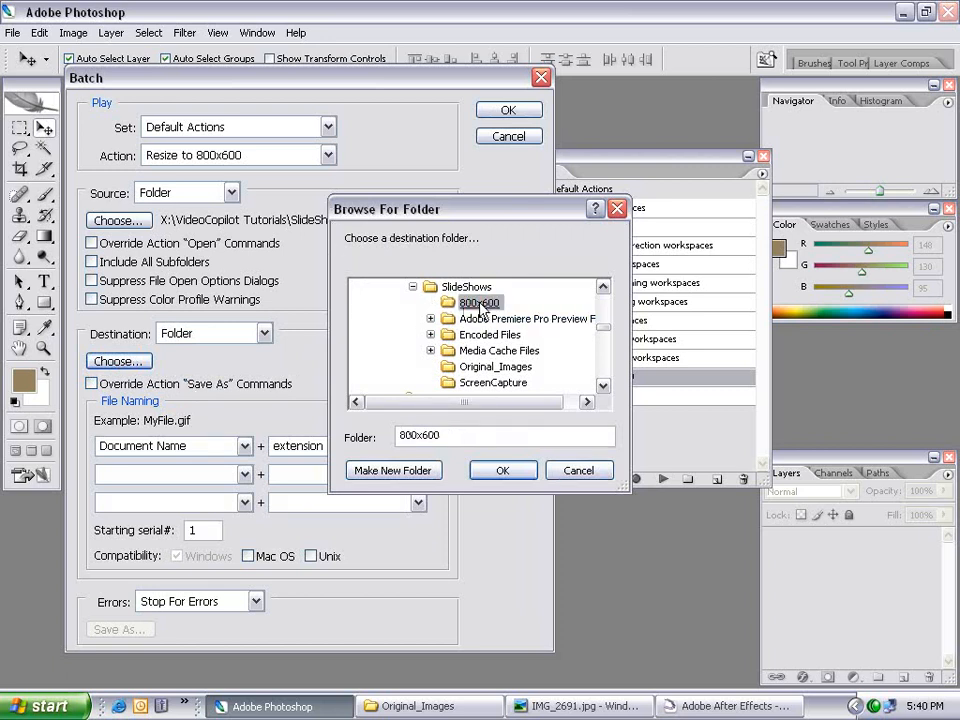
pyautogui.click(500, 470)
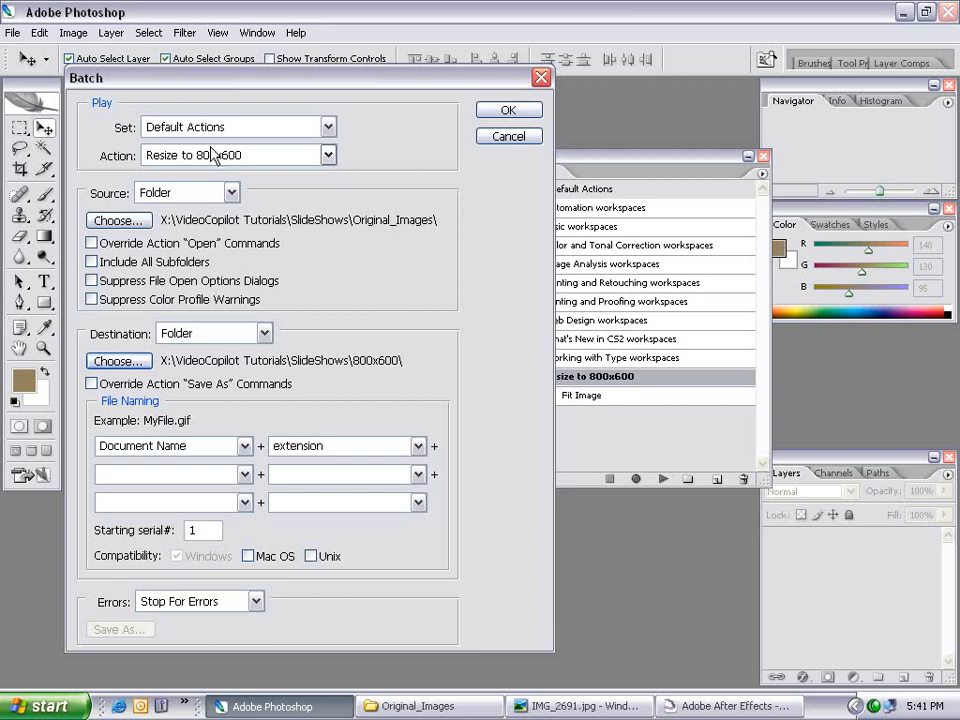
pyautogui.click(508, 110)
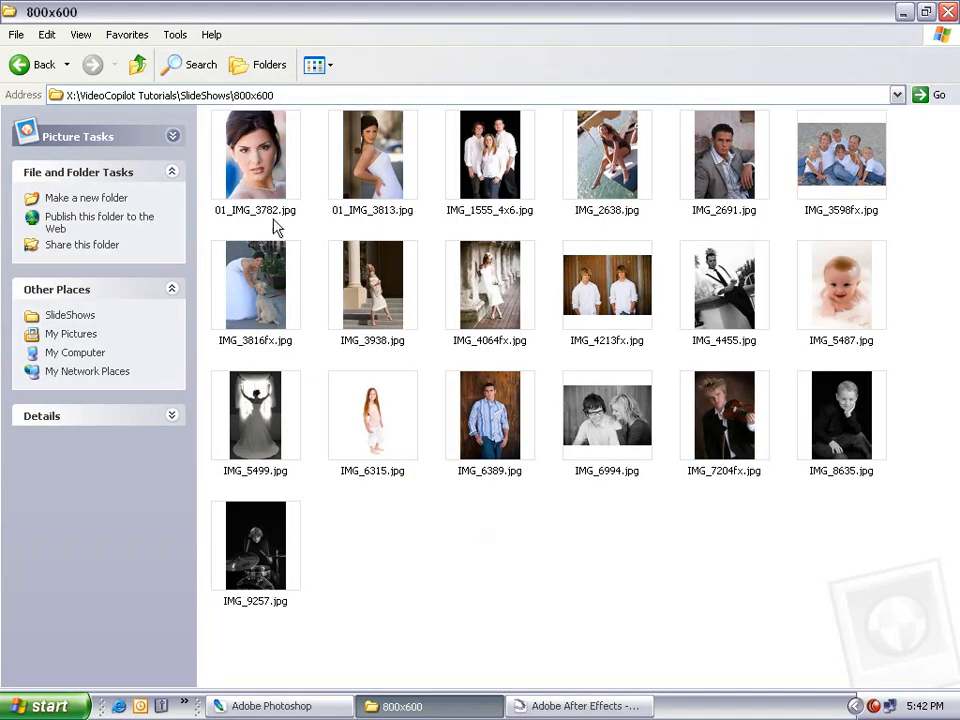
# Browse through the resized photos in the 800x600 folder from 01_IMG_3782.jpg onward, and close the picture viewer.
pyautogui.doubleClick(253, 171)
pyautogui.press('Right')
pyautogui.press('Right')
pyautogui.press('Right')
pyautogui.press('Right')
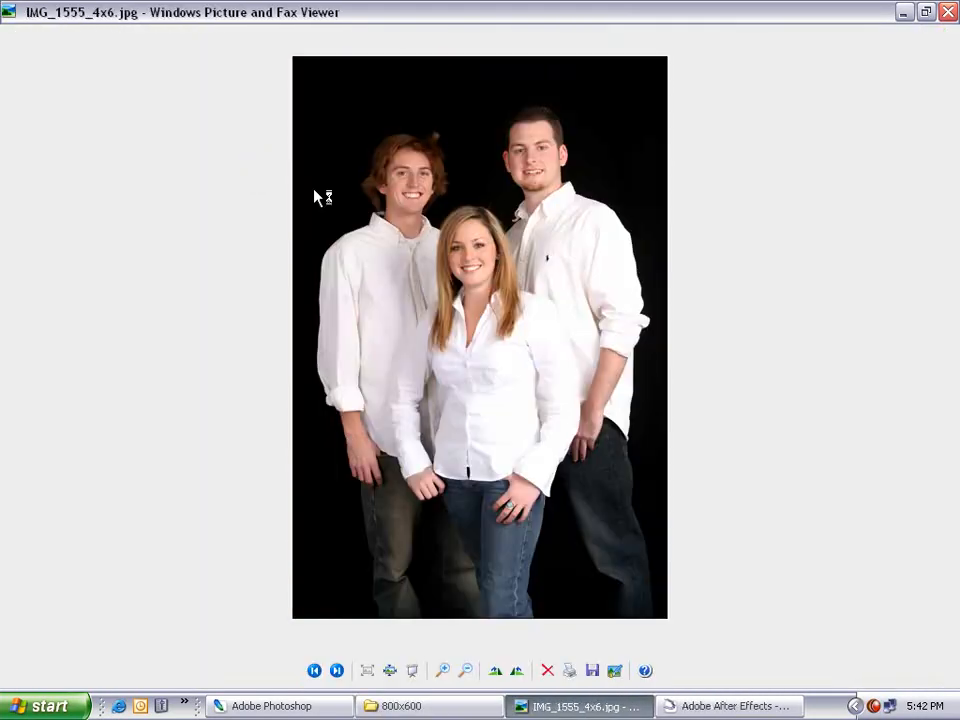
pyautogui.press('Right')
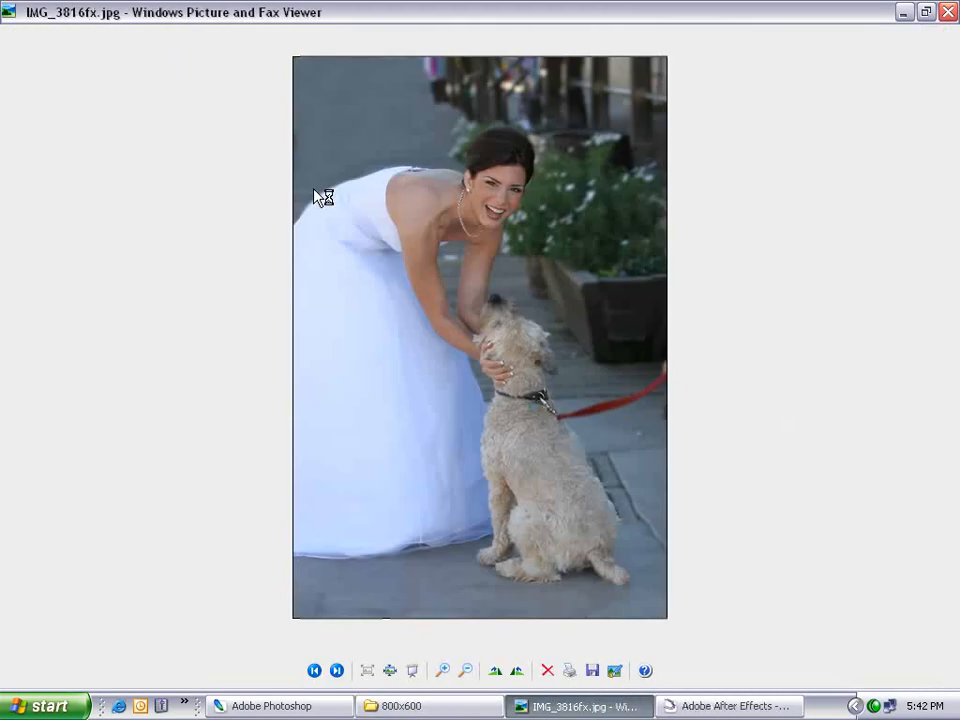
pyautogui.click(947, 12)
# Go up to the SlideShows folder, switch to After Effects, and import the 800x600 folder into the project.
pyautogui.click(641, 524)
pyautogui.press('BackSpace')
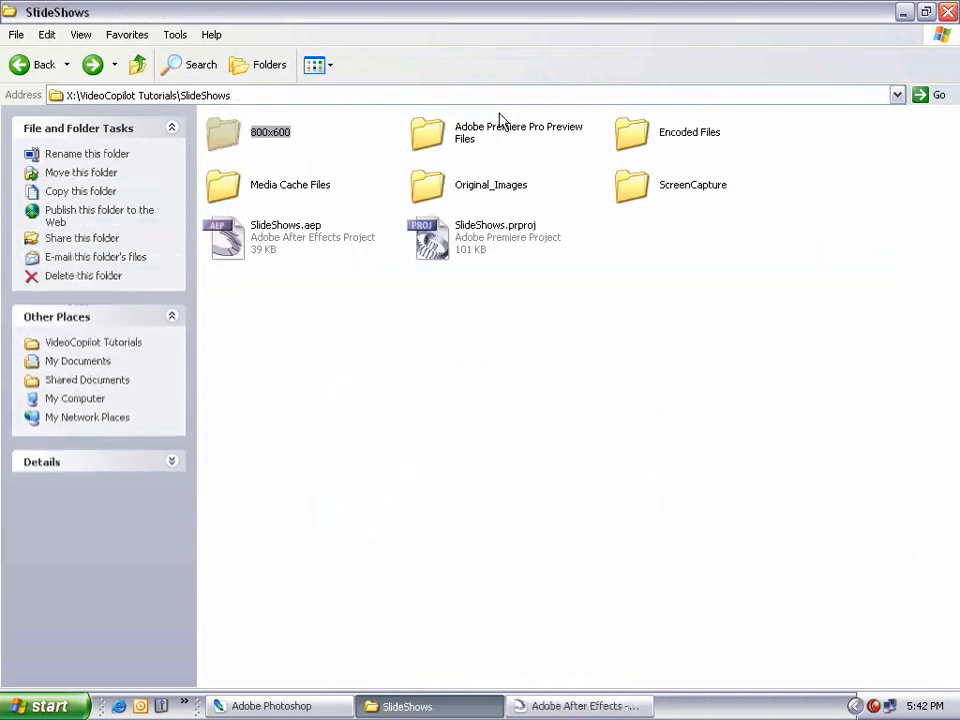
pyautogui.doubleClick(565, 14)
pyautogui.moveTo(532, 12); pyautogui.dragTo(548, 17)
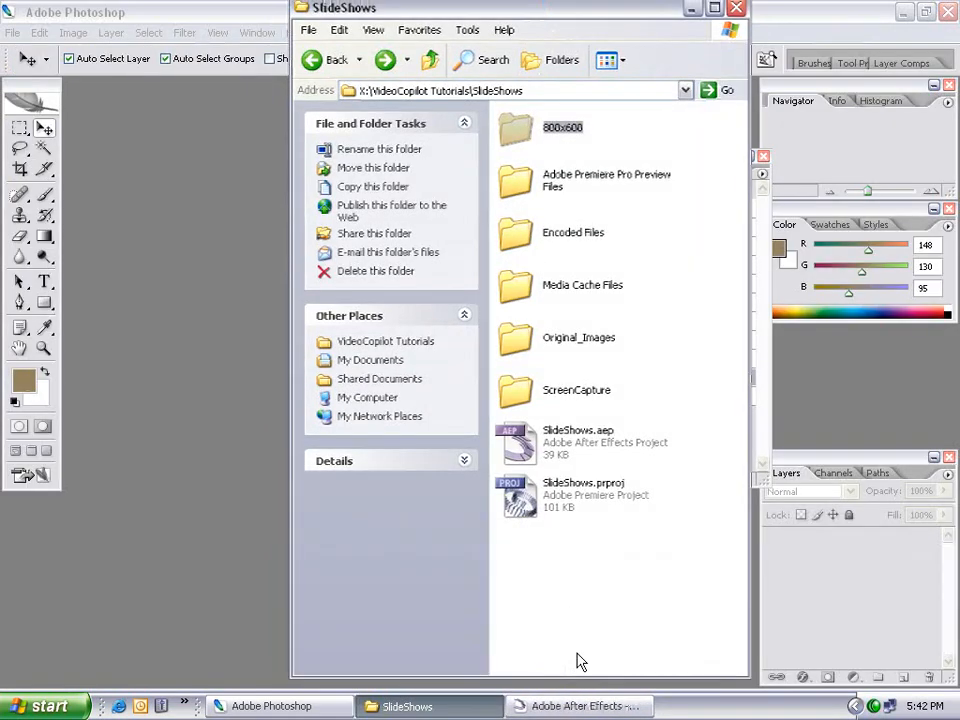
pyautogui.click(575, 706)
pyautogui.hotkey('alt', 'Tab')
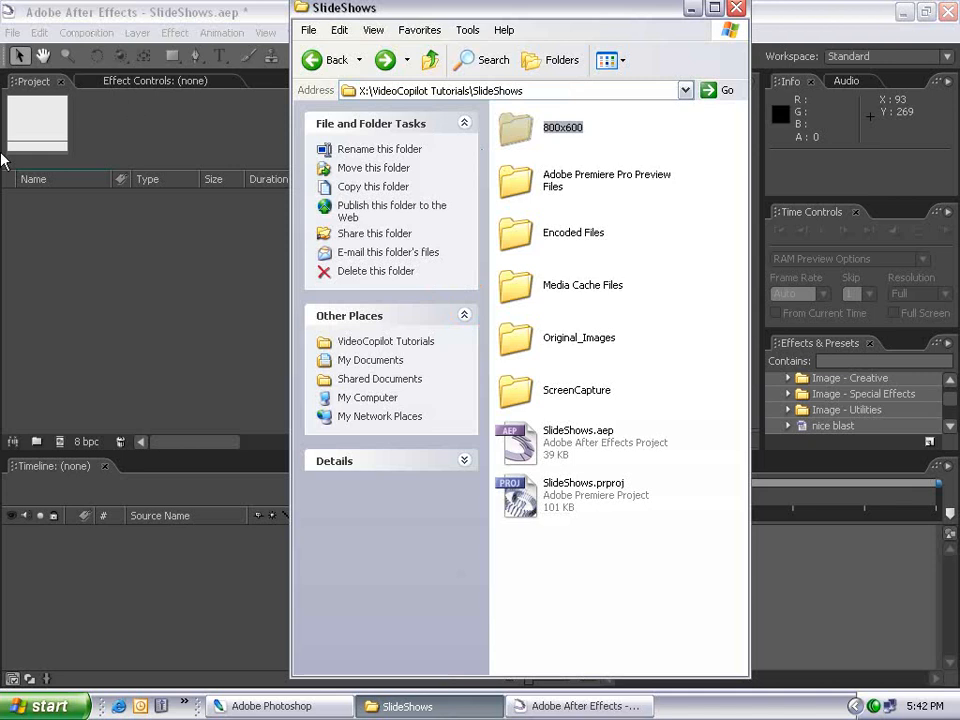
pyautogui.moveTo(514, 122); pyautogui.dragTo(111, 288)
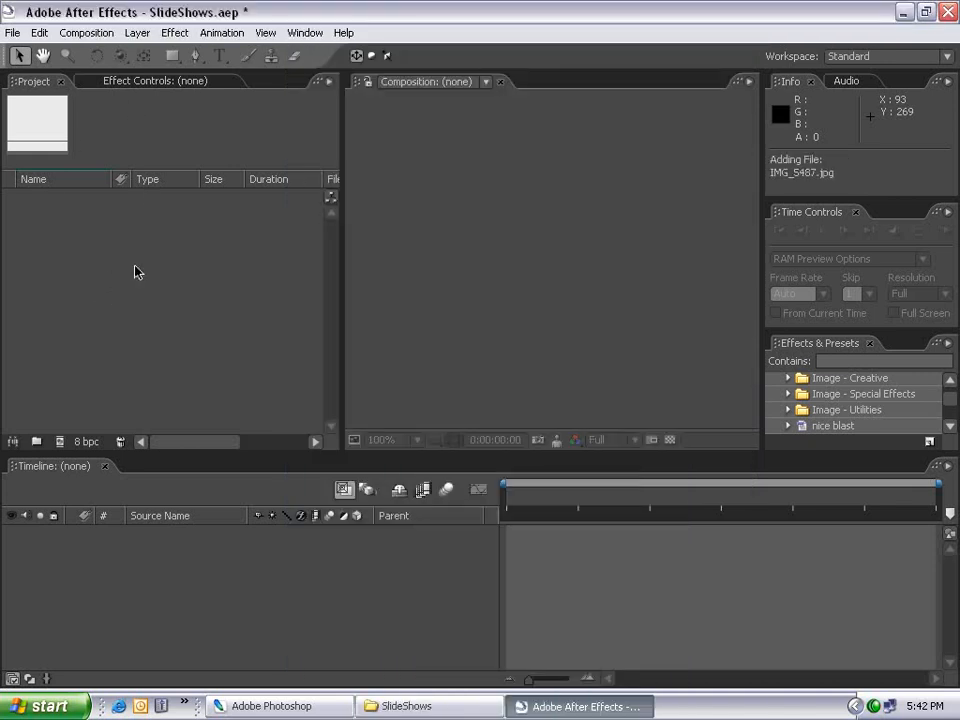
# Expand the imported 800x600 folder in the After Effects project and examine its photos.
pyautogui.click(14, 199)
pyautogui.click(9, 198)
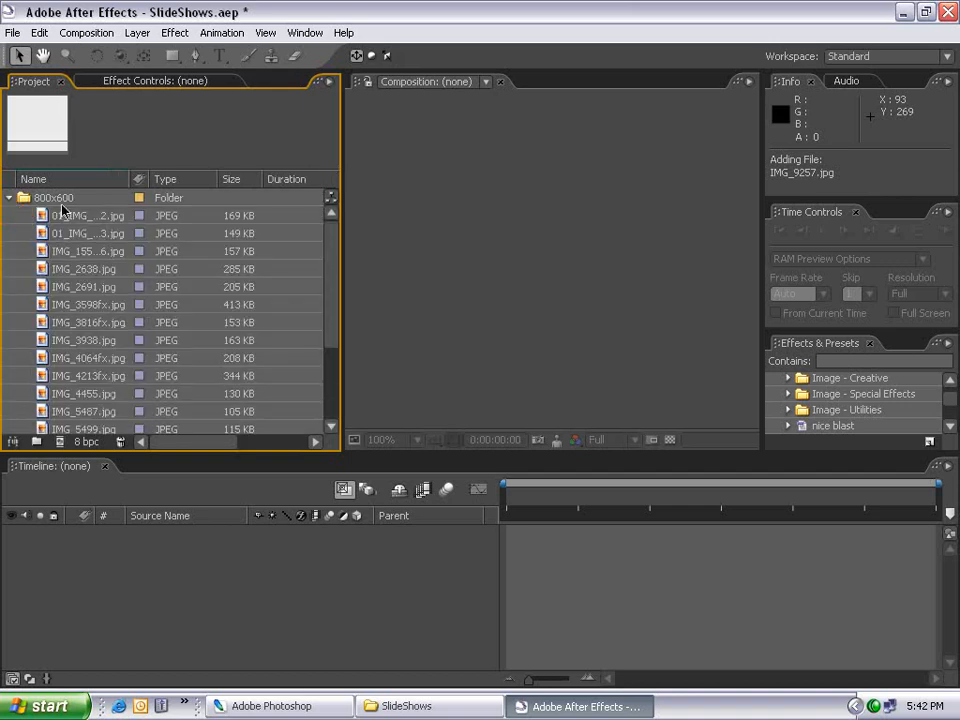
pyautogui.moveTo(64, 214); pyautogui.dragTo(239, 251)
pyautogui.moveTo(331, 244)
pyautogui.mouseDown()
pyautogui.moveTo(333, 293)
pyautogui.moveTo(328, 231)
pyautogui.mouseUp()
pyautogui.click(79, 215)
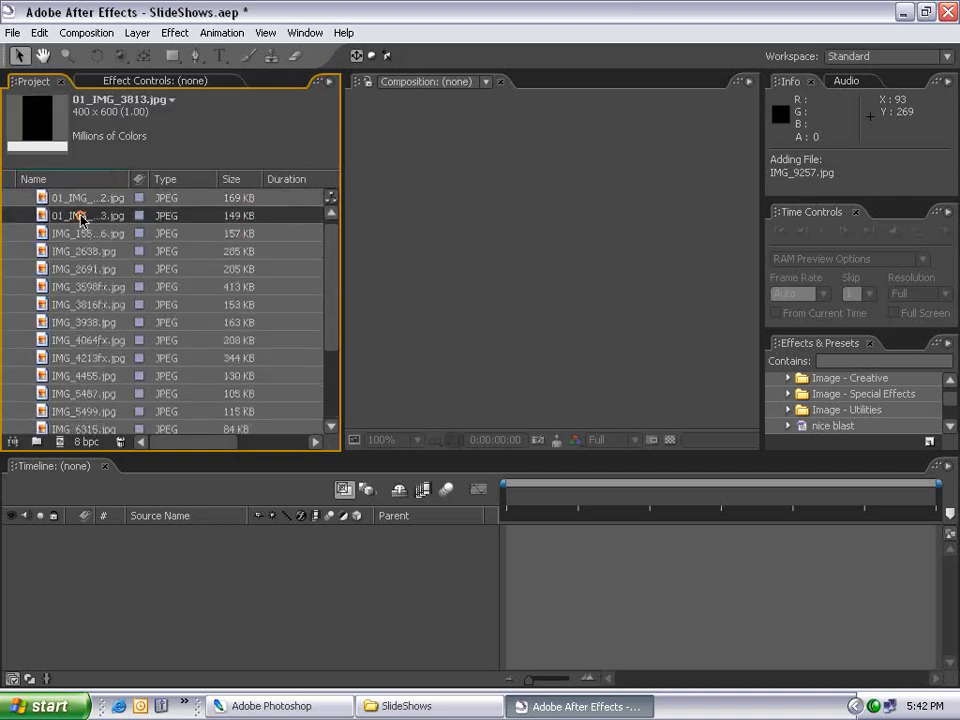
pyautogui.click(8, 198)
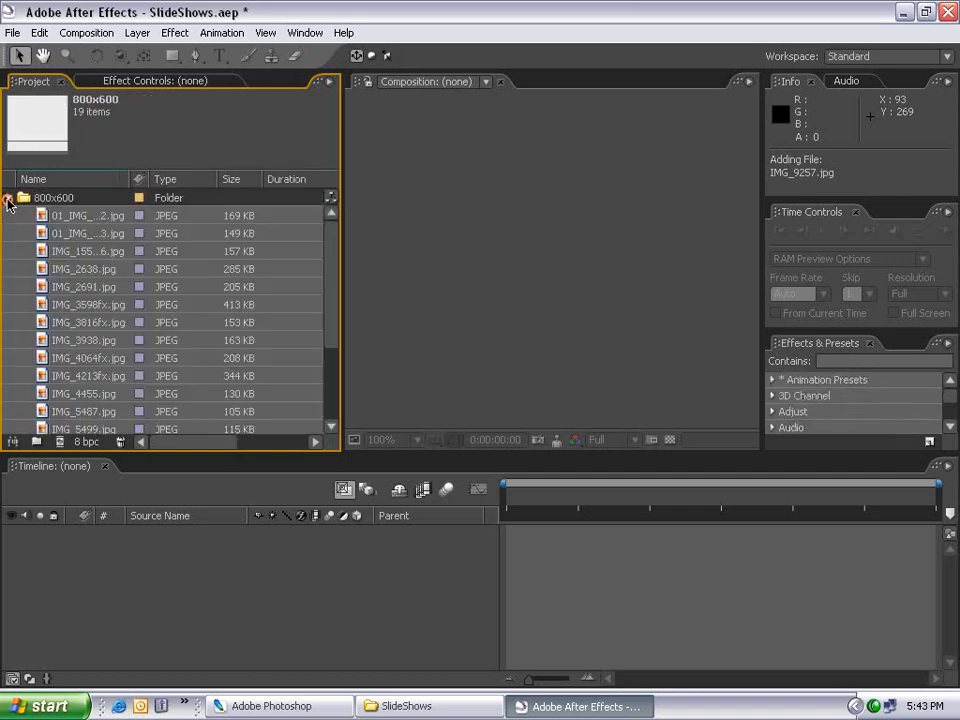
# Select all photos from 01_IMG_3782.jpg through IMG_9257.jpg and start a new composition from the selection.
pyautogui.click(77, 216)
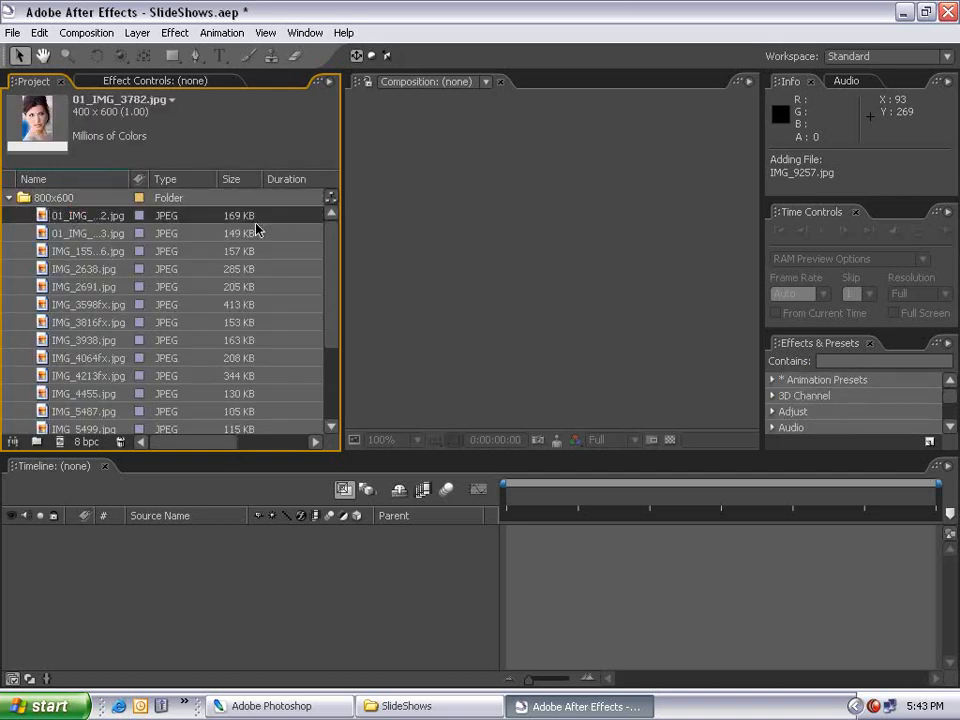
pyautogui.moveTo(336, 229); pyautogui.dragTo(162, 387)
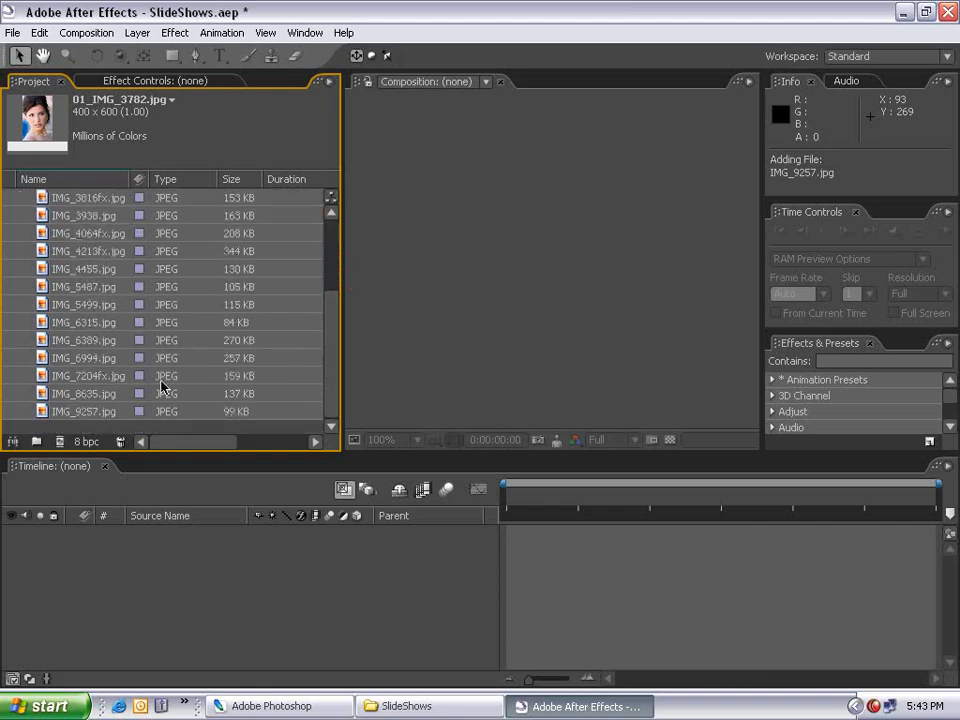
pyautogui.click(75, 414)
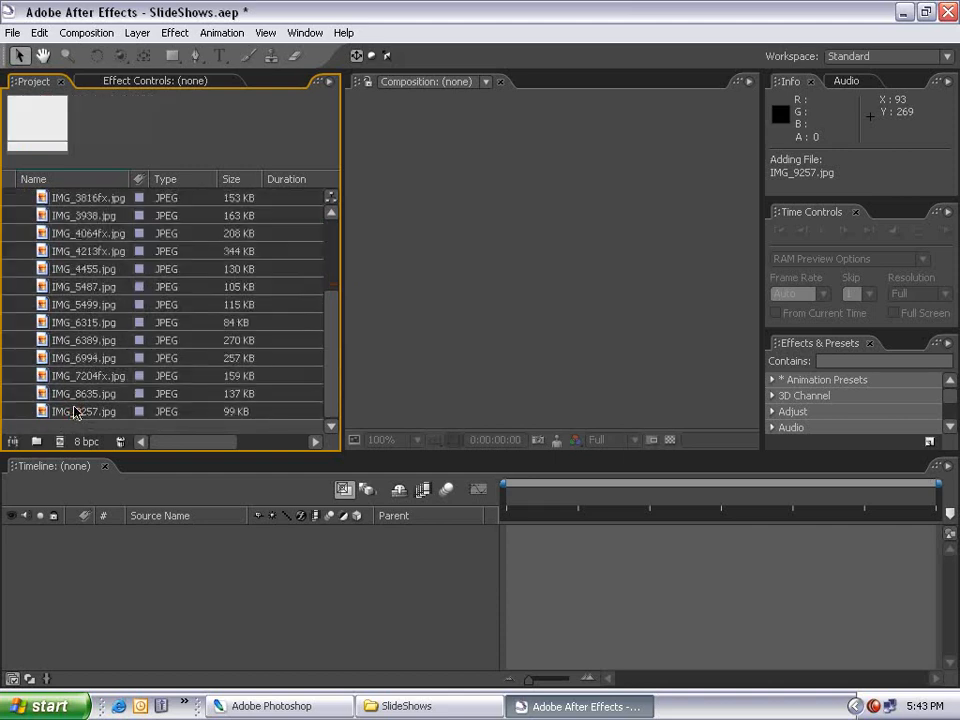
pyautogui.moveTo(70, 418); pyautogui.dragTo(62, 448)
pyautogui.moveTo(425, 131); pyautogui.dragTo(383, 134)
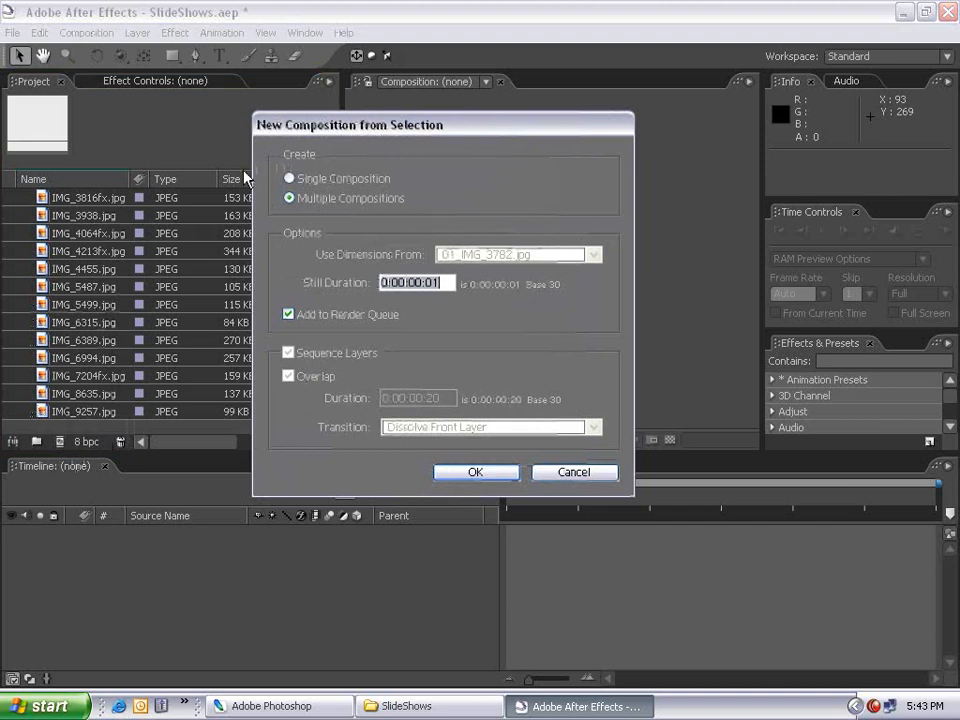
# Create a single composition with dimensions from 01_IMG_3782.jpg, changing the still duration and leaving it out of the render queue.
pyautogui.click(290, 180)
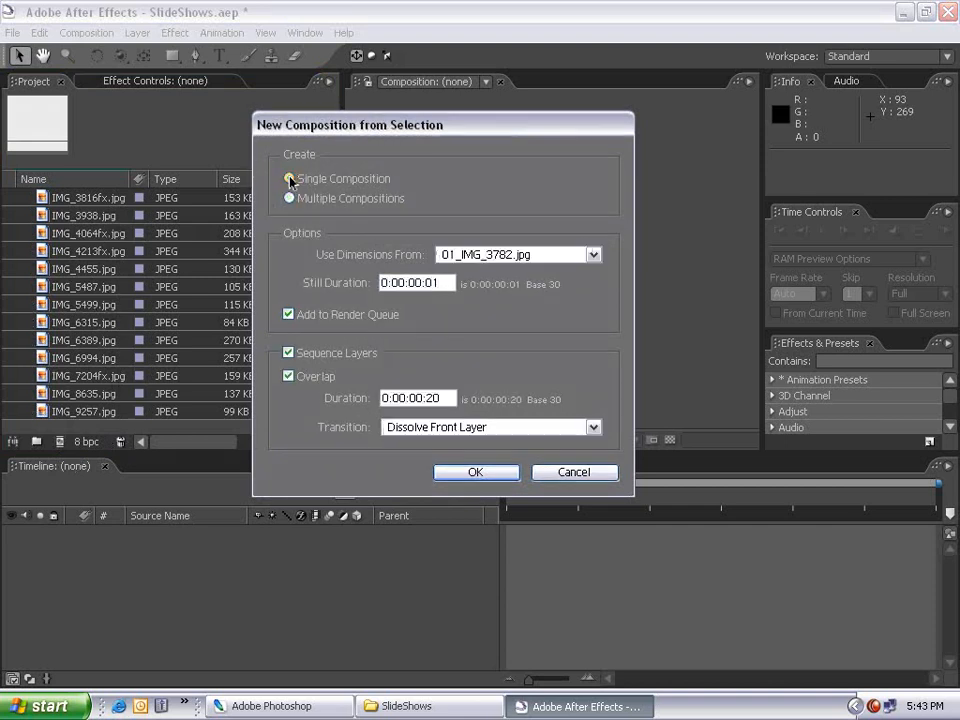
pyautogui.click(474, 255)
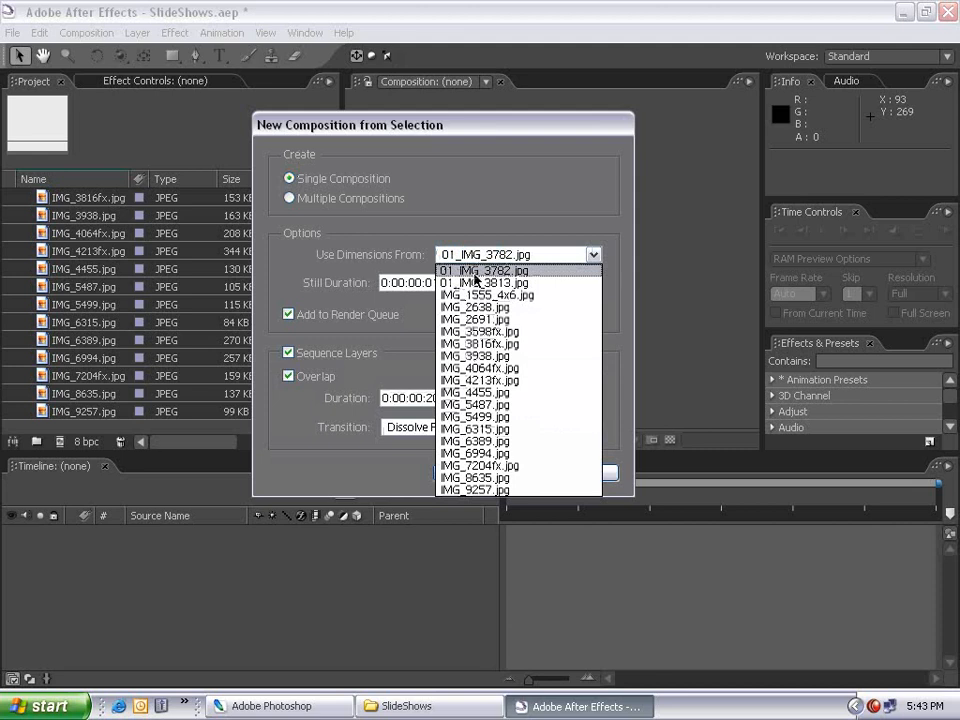
pyautogui.click(474, 272)
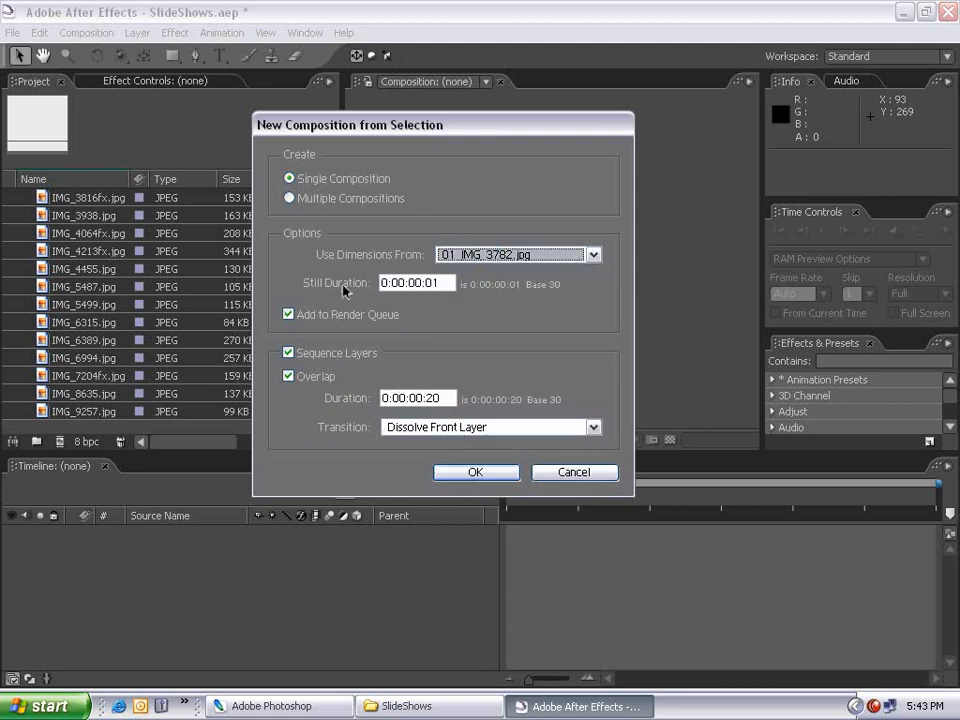
pyautogui.doubleClick(442, 284)
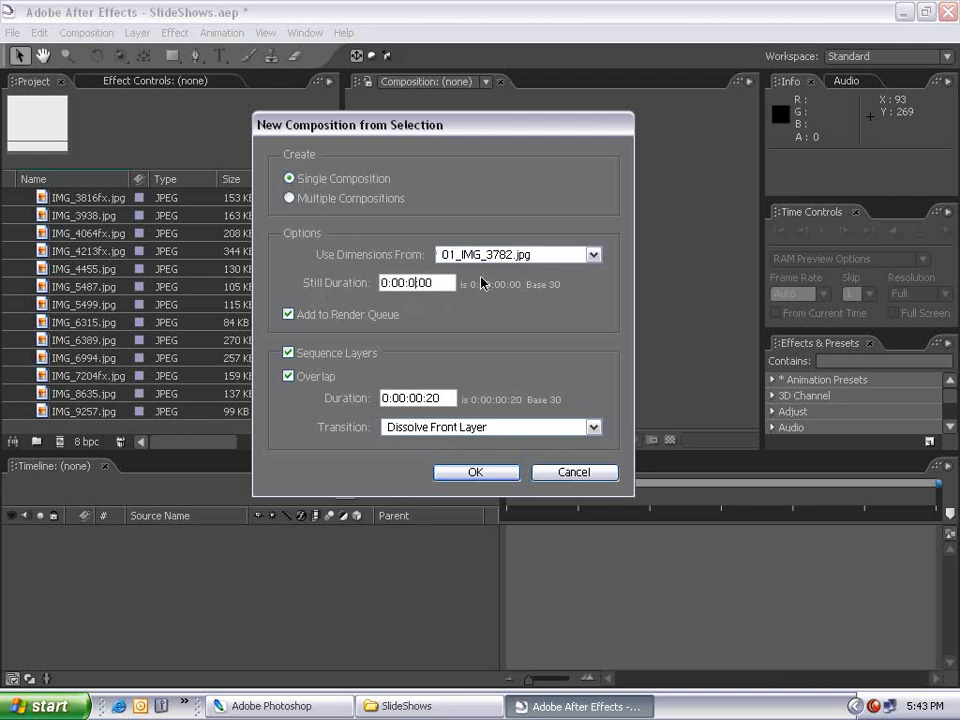
pyautogui.click(288, 314)
pyautogui.click(473, 473)
pyautogui.click(541, 604)
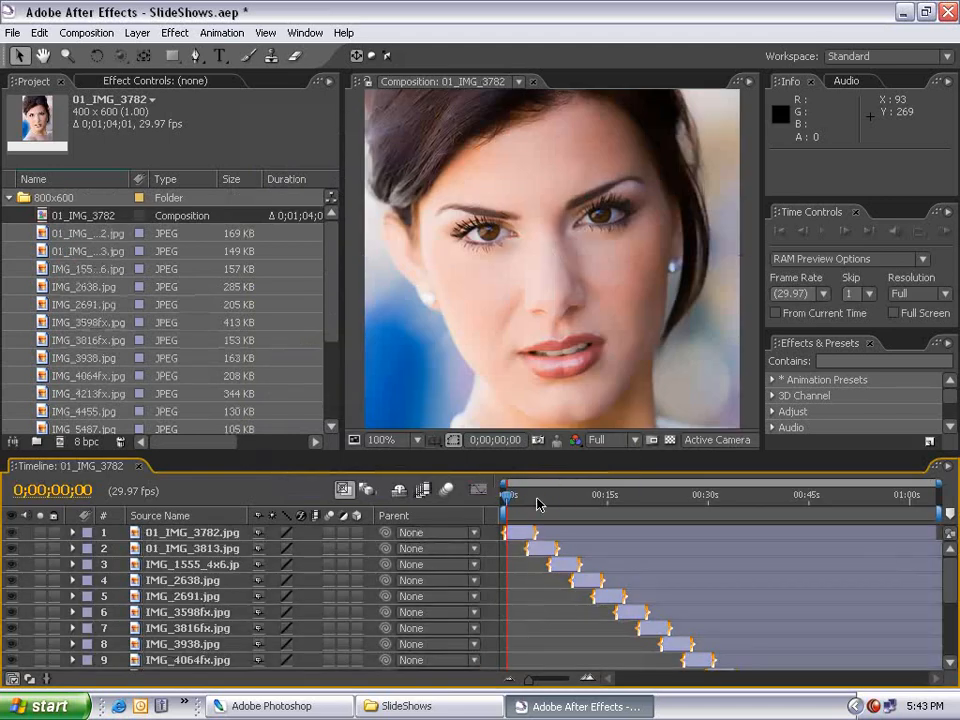
# Scrub through the new composition's timeline to preview the dissolves between the photos.
pyautogui.scroll(-1, 501, 303)
pyautogui.click(527, 499)
pyautogui.moveTo(527, 502); pyautogui.dragTo(620, 514)
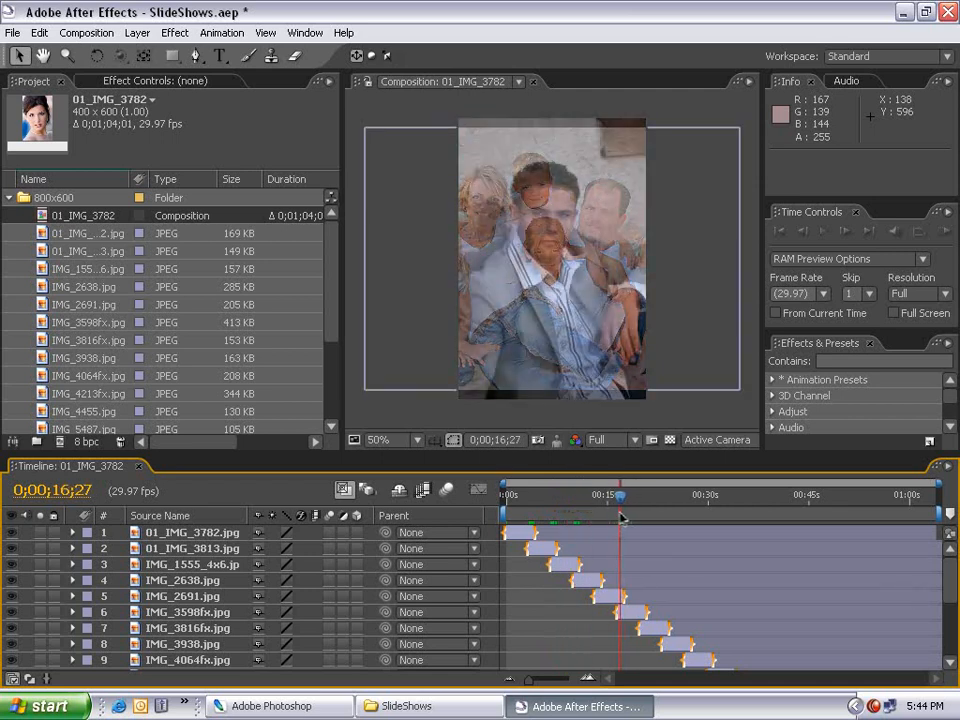
# Change the 01_IMG_3782 composition's preset to NTSC DV and scrub back to the first frame to check the framing.
pyautogui.click(86, 32)
pyautogui.click(105, 75)
pyautogui.click(432, 214)
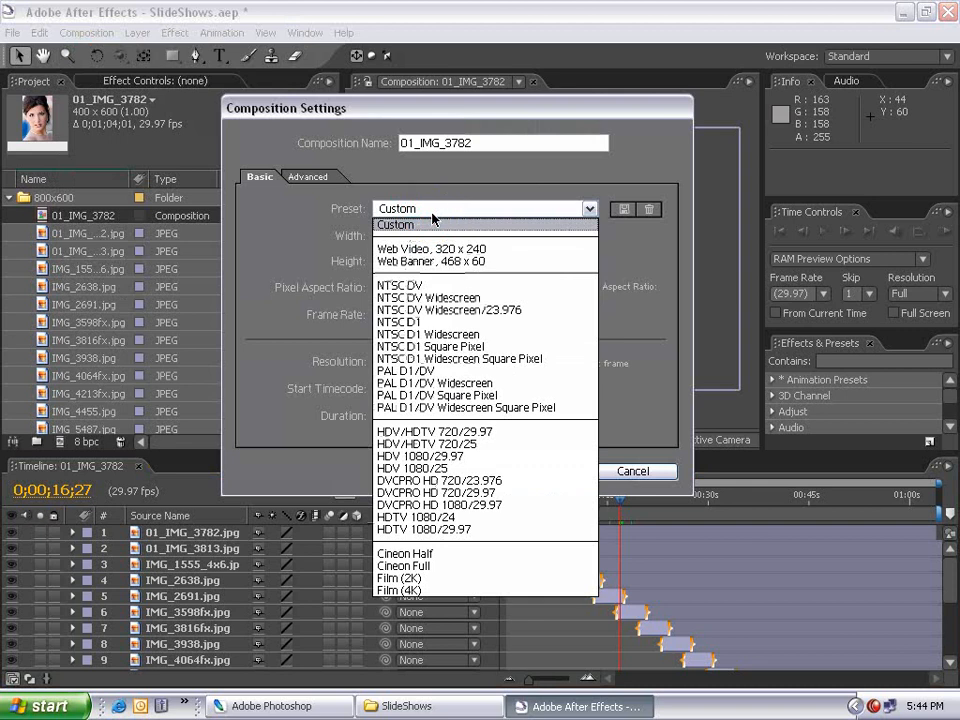
pyautogui.click(394, 291)
pyautogui.click(528, 470)
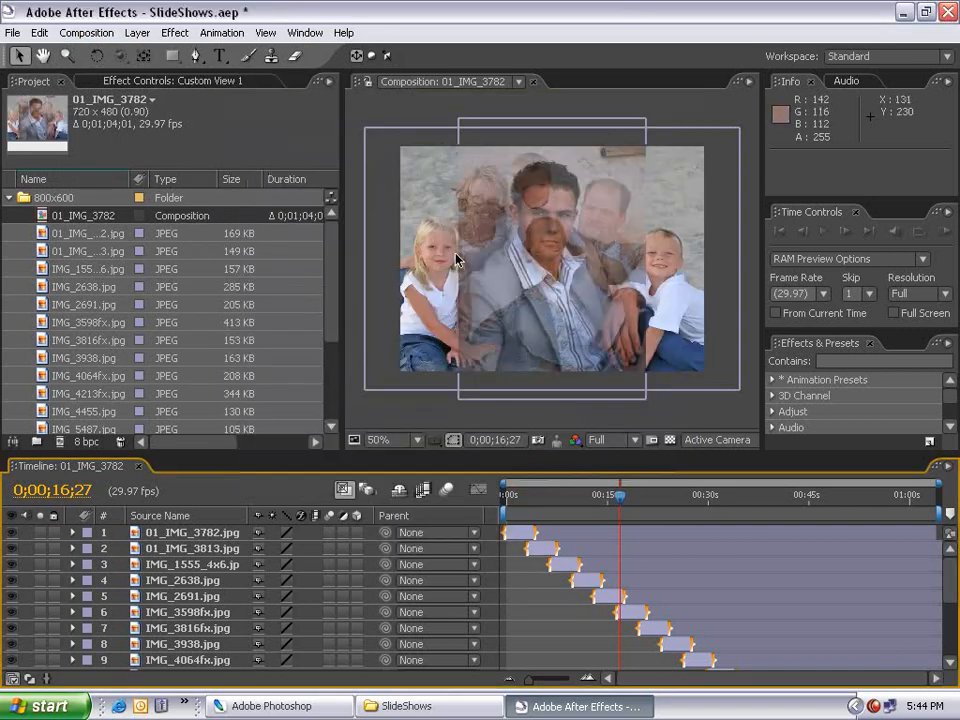
pyautogui.click(553, 418)
pyautogui.moveTo(520, 497); pyautogui.dragTo(505, 531)
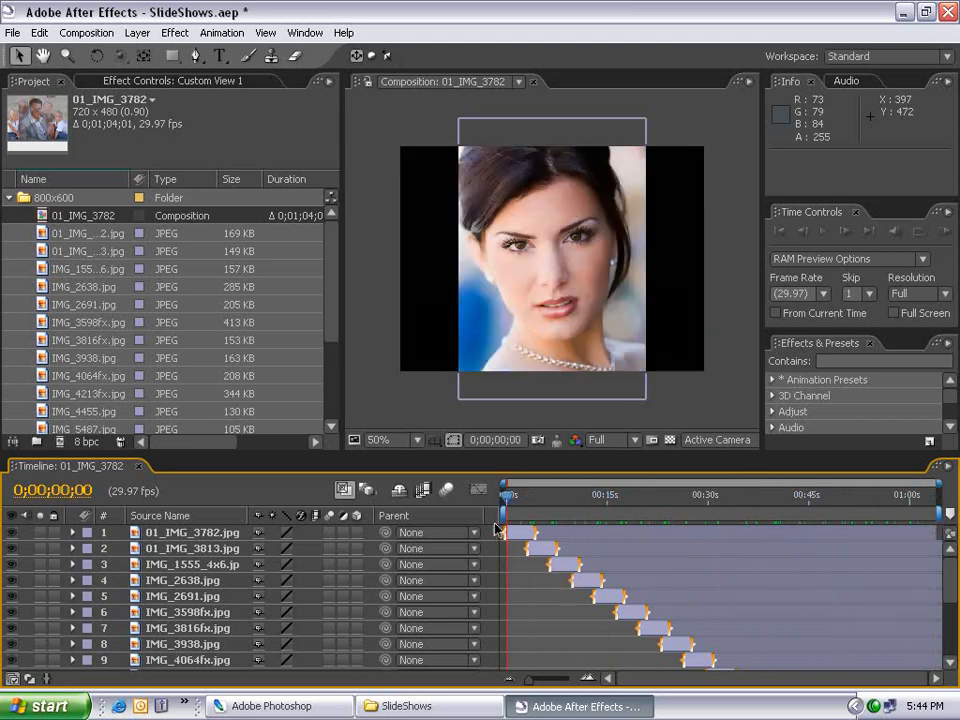
# Enlarge the timeline area and delete the 01_IMG_3782 composition from the project.
pyautogui.moveTo(301, 453); pyautogui.dragTo(301, 372)
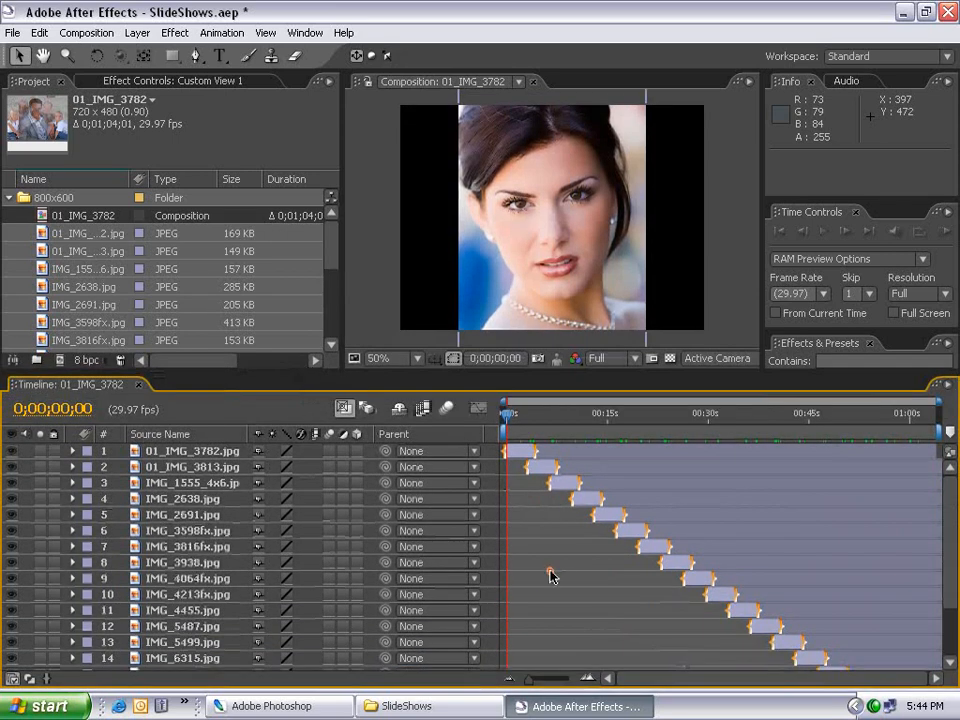
pyautogui.press('Delete')
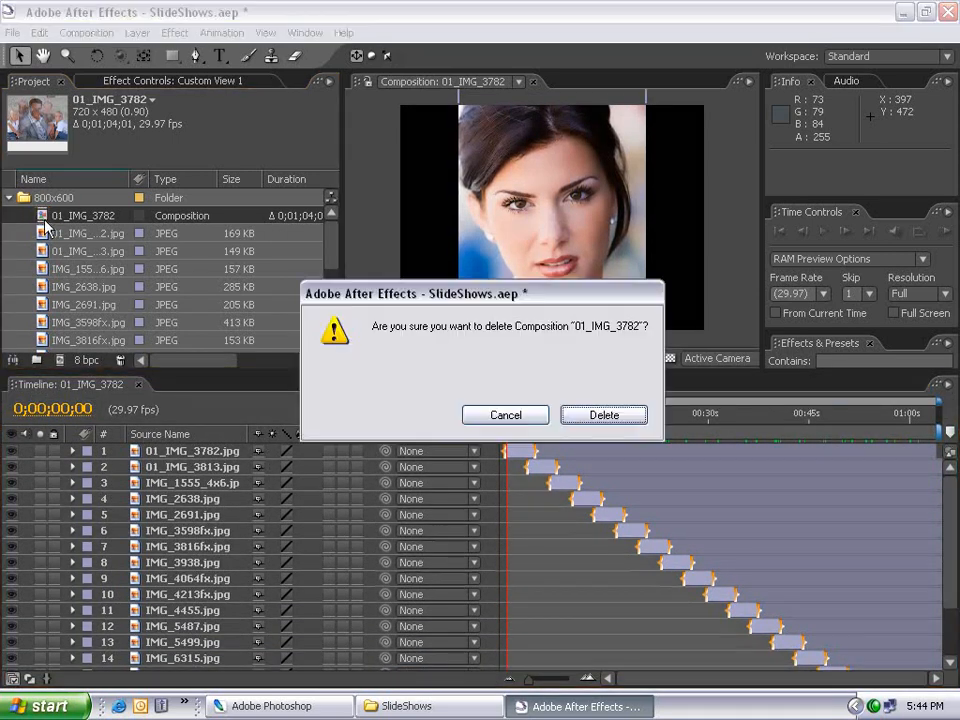
pyautogui.click(630, 413)
pyautogui.click(493, 439)
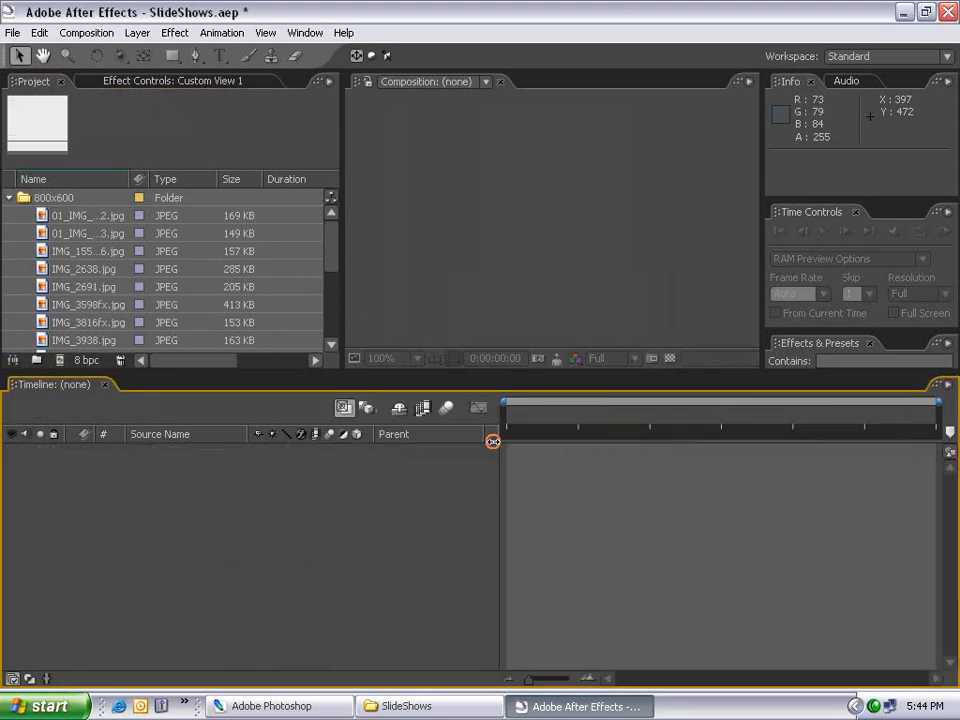
# Create a new composition named Comp 1 with the NTSC DV preset and a duration of 0;00;04;00.
pyautogui.click(86, 32)
pyautogui.click(102, 57)
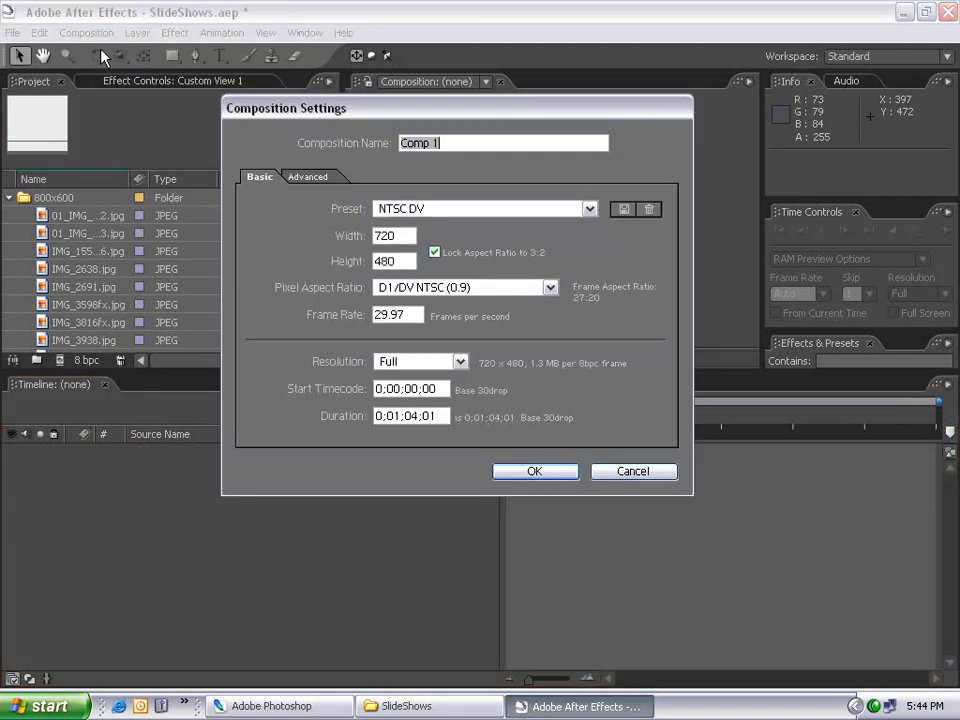
pyautogui.click(415, 209)
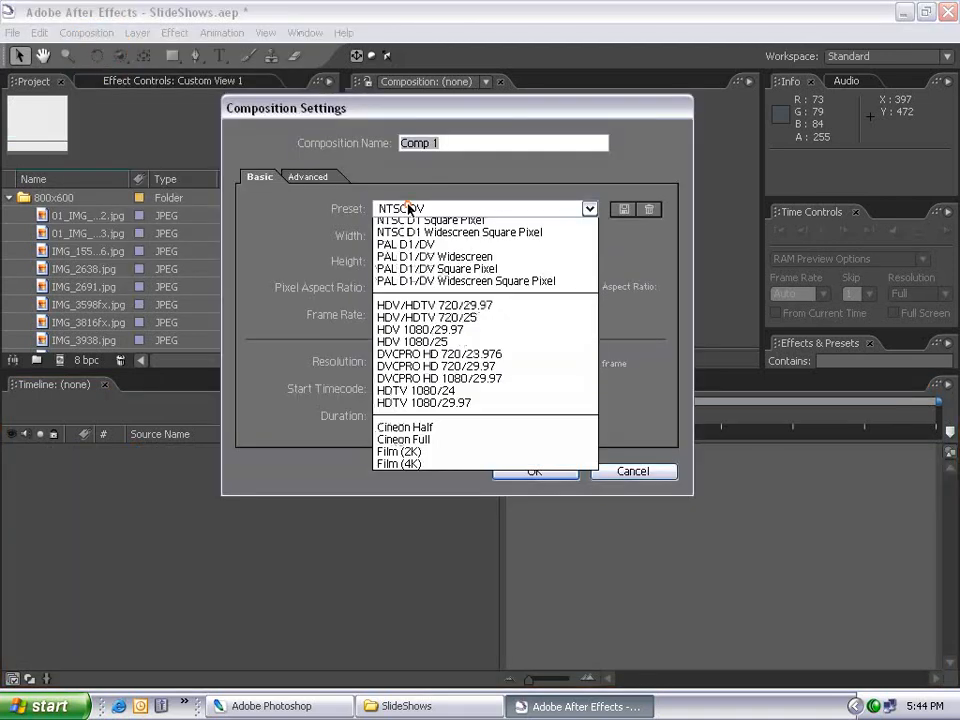
pyautogui.click(399, 288)
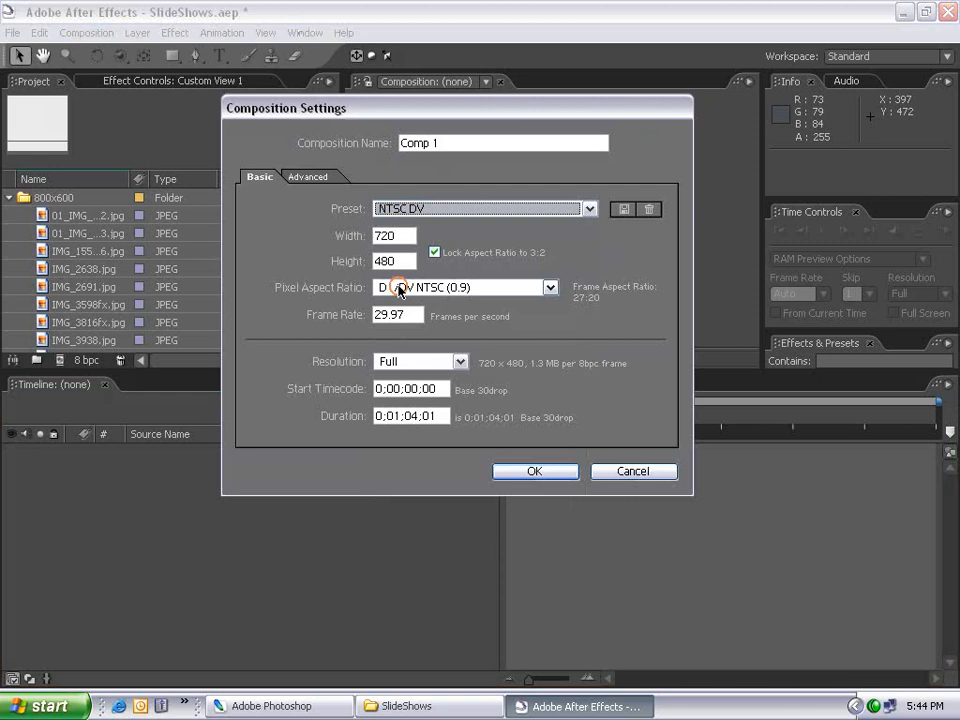
pyautogui.click(397, 415)
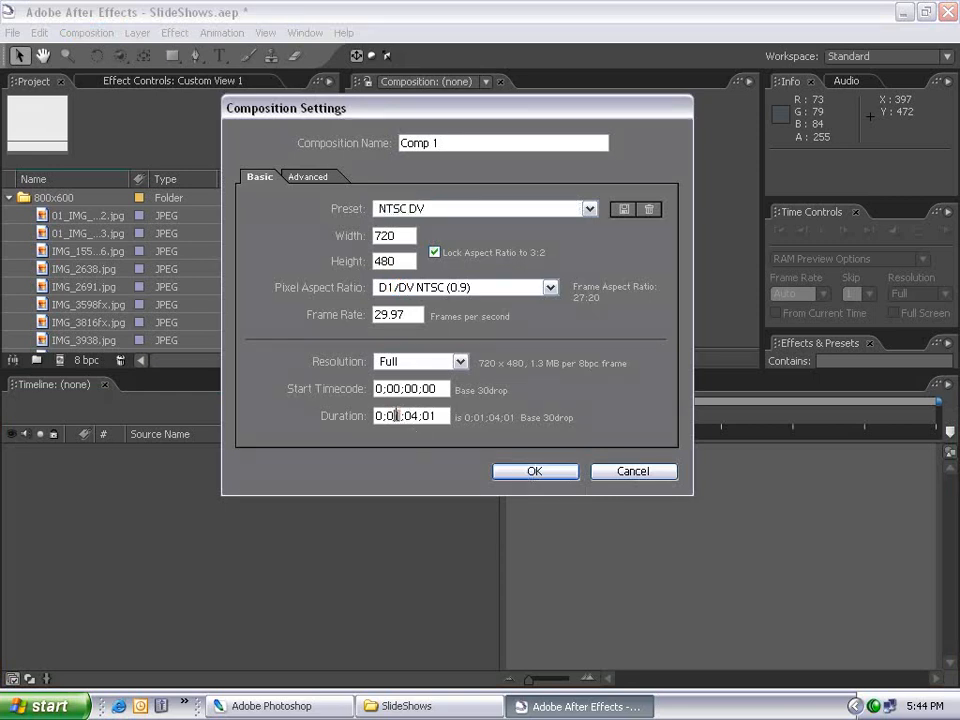
pyautogui.write('0')
pyautogui.moveTo(420, 417); pyautogui.dragTo(413, 417)
pyautogui.click(440, 417)
pyautogui.press('BackSpace')
pyautogui.click(535, 471)
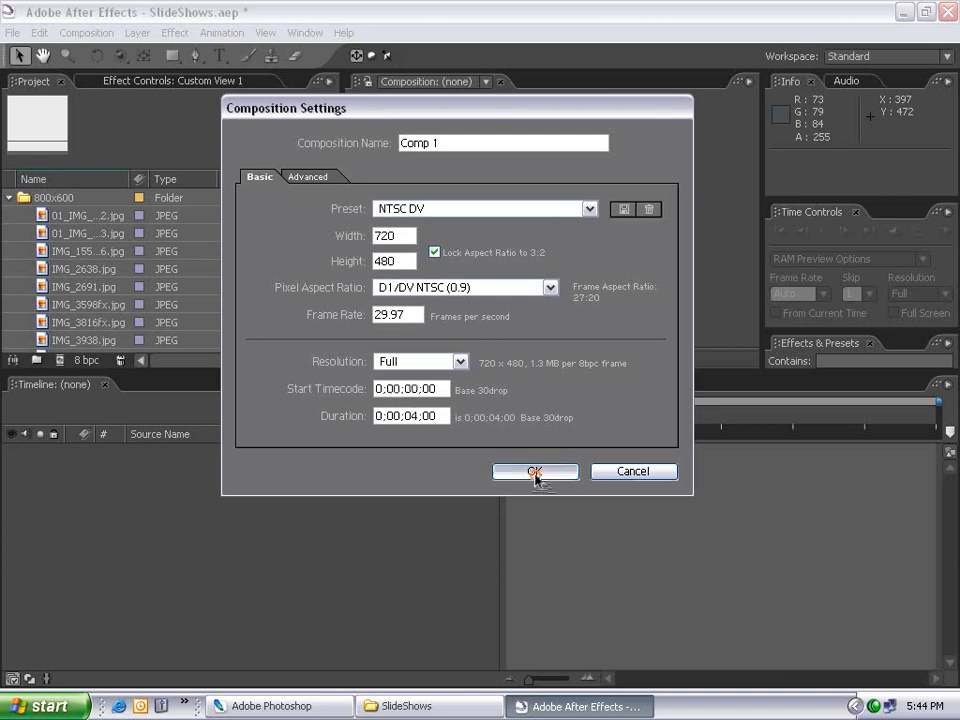
# Select all photos from 01_IMG_3782.jpg through IMG_9257.jpg and add them as layers to Comp 1.
pyautogui.click(524, 414)
pyautogui.moveTo(524, 420); pyautogui.dragTo(331, 228)
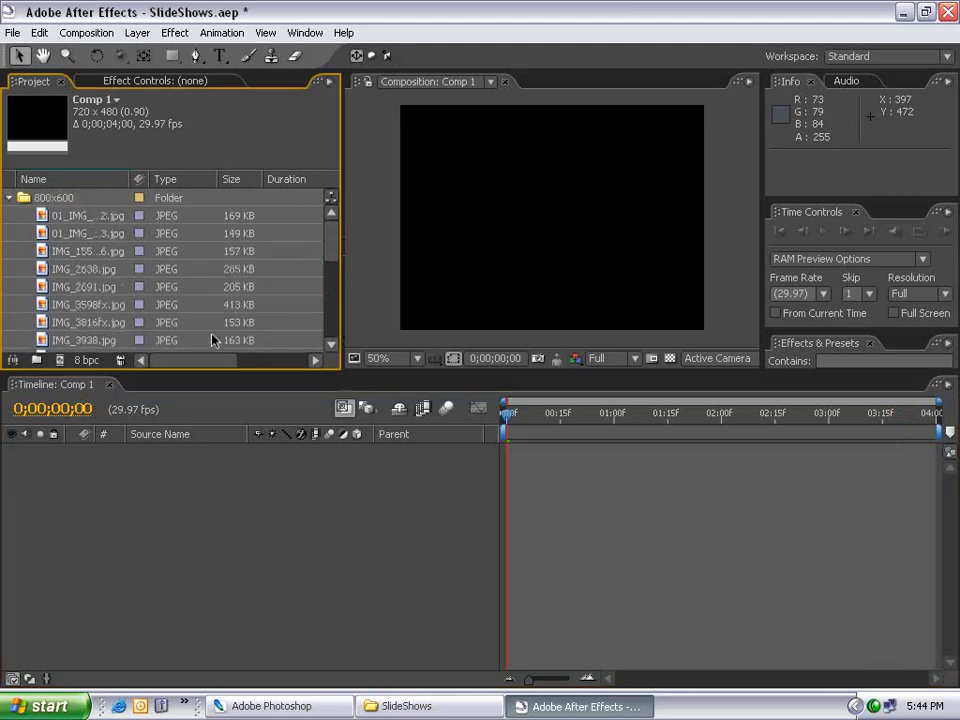
pyautogui.moveTo(215, 369); pyautogui.dragTo(210, 567)
pyautogui.click(86, 220)
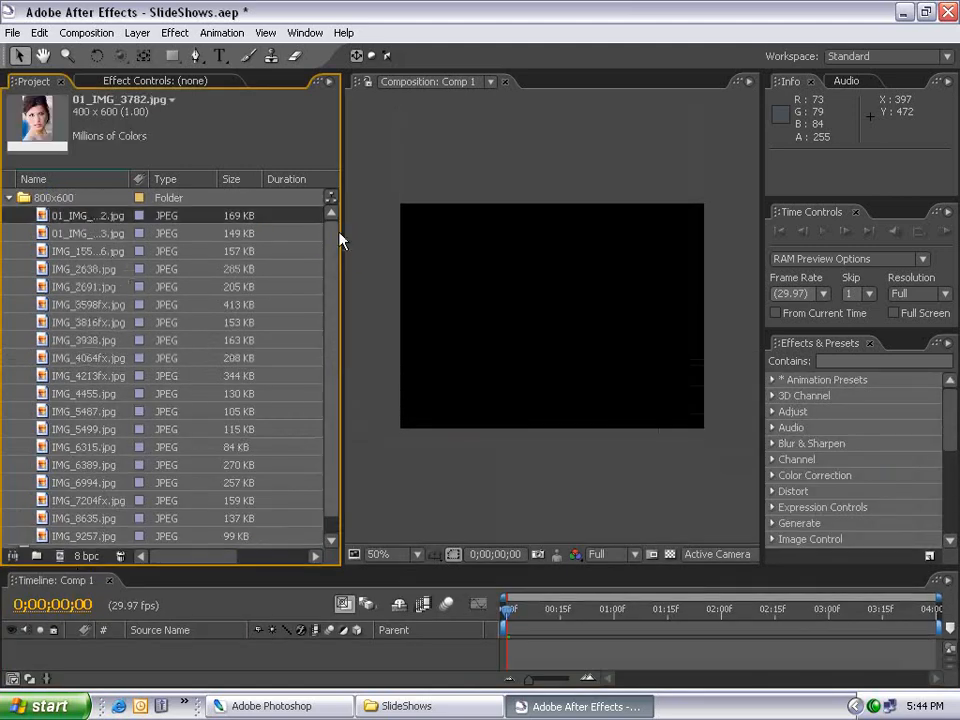
pyautogui.moveTo(336, 233); pyautogui.dragTo(332, 268)
pyautogui.click(60, 537)
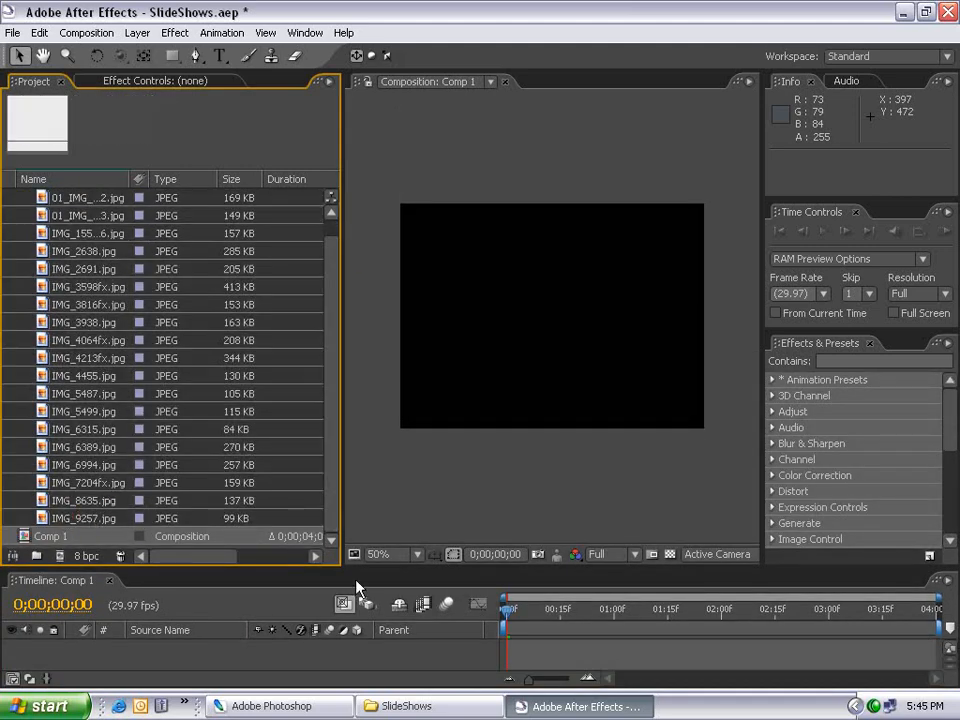
pyautogui.moveTo(345, 567); pyautogui.dragTo(325, 454)
pyautogui.moveTo(44, 218); pyautogui.dragTo(523, 557)
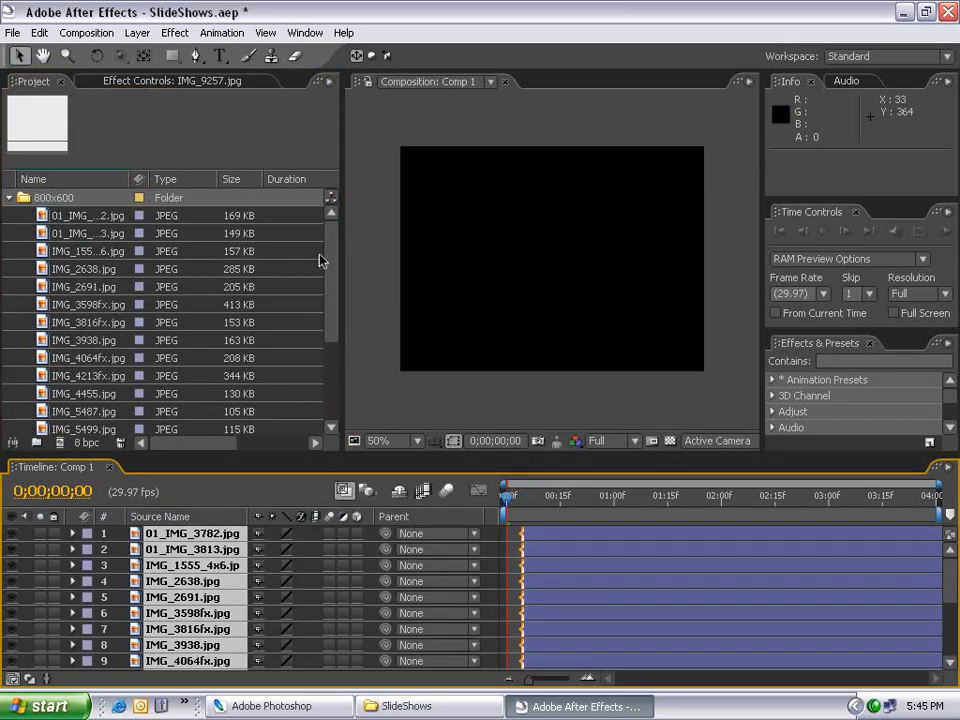
# Pick individual photos in a custom order in the 800x600 folder, ending with only IMG_3938.jpg selected.
pyautogui.click(104, 217)
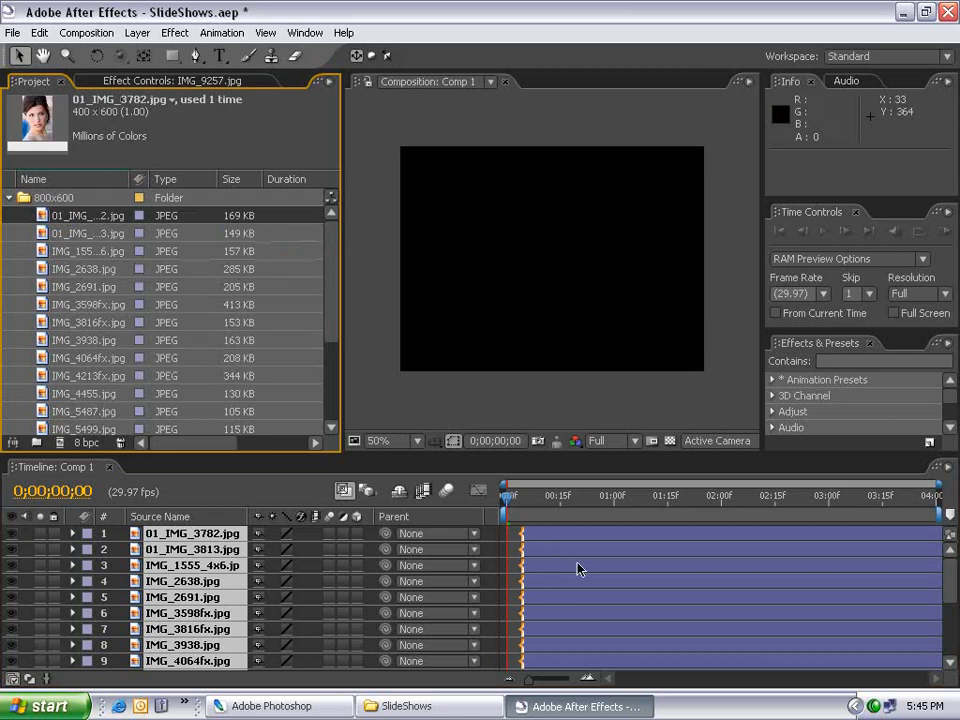
pyautogui.click(105, 247)
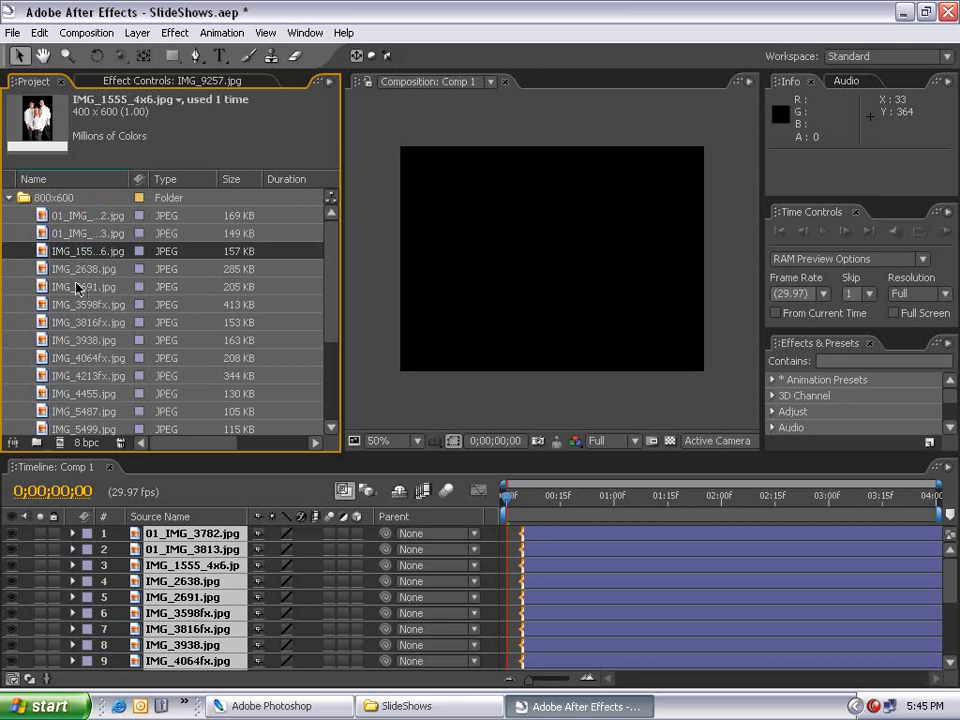
pyautogui.click(75, 217)
pyautogui.keyDown('ctrl'); pyautogui.click(75, 234); pyautogui.keyUp('ctrl')
pyautogui.keyDown('ctrl'); pyautogui.click(82, 321); pyautogui.keyUp('ctrl')
pyautogui.keyDown('ctrl'); pyautogui.click(79, 286); pyautogui.keyUp('ctrl')
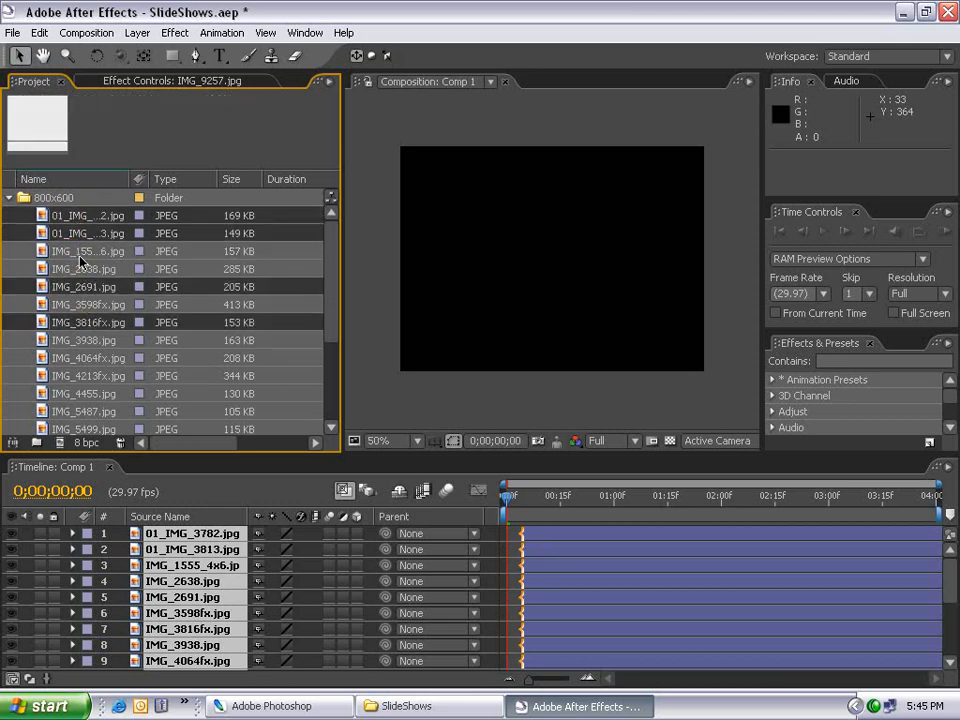
pyautogui.keyDown('ctrl'); pyautogui.click(81, 252); pyautogui.keyUp('ctrl')
pyautogui.keyDown('ctrl'); pyautogui.click(103, 376); pyautogui.keyUp('ctrl')
pyautogui.keyDown('ctrl'); pyautogui.click(95, 410); pyautogui.keyUp('ctrl')
pyautogui.keyDown('ctrl'); pyautogui.click(91, 358); pyautogui.keyUp('ctrl')
pyautogui.click(98, 340)
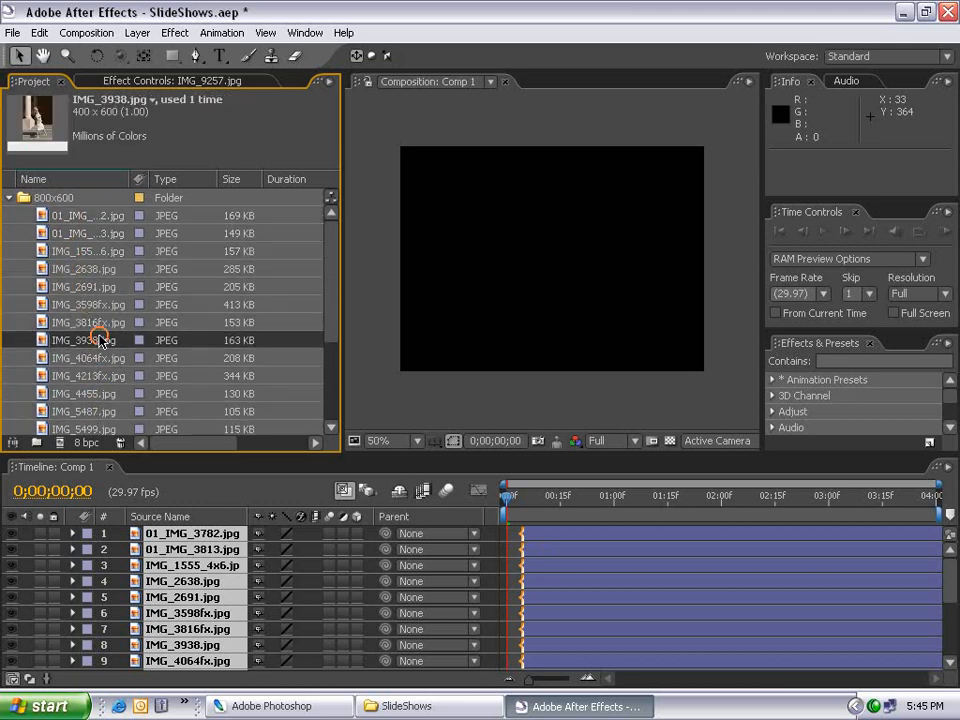
# Align the in points of all layers to the start of Comp 1 and scrub to the last frame.
pyautogui.click(538, 539)
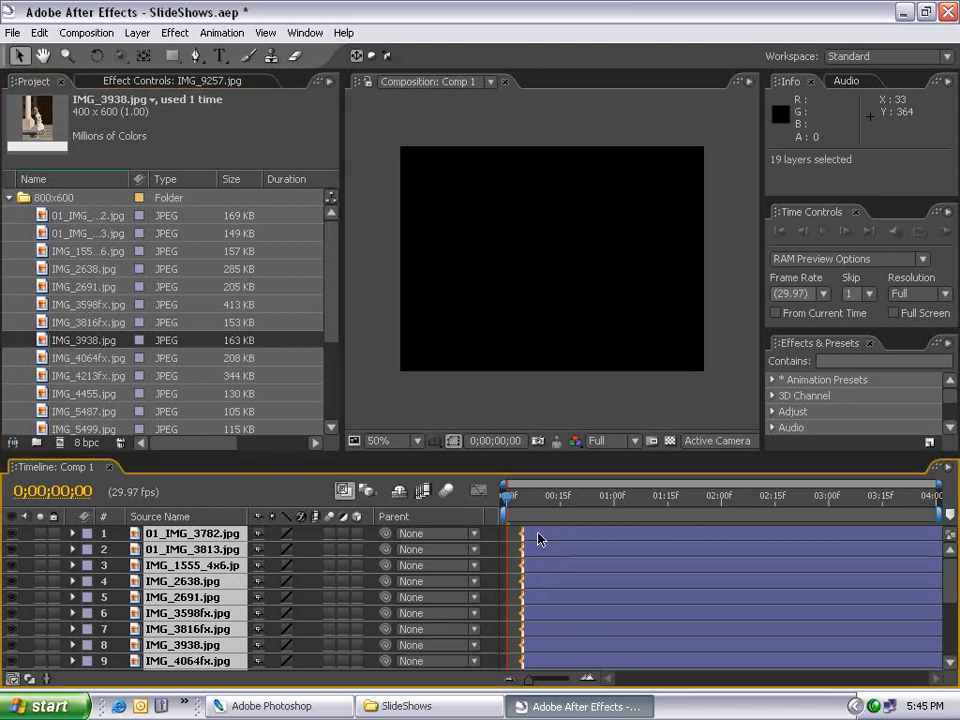
pyautogui.hotkey('alt', 'Home')
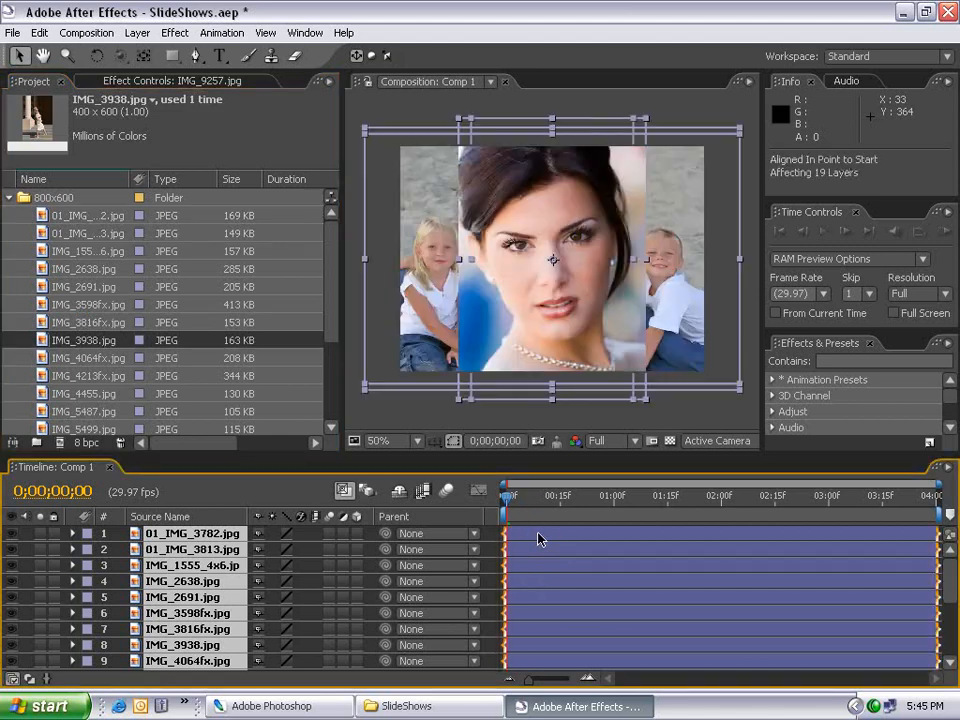
pyautogui.moveTo(515, 513); pyautogui.dragTo(925, 505)
# Solo the 01_IMG_3782.jpg layer and reveal its Scale property.
pyautogui.click(195, 533)
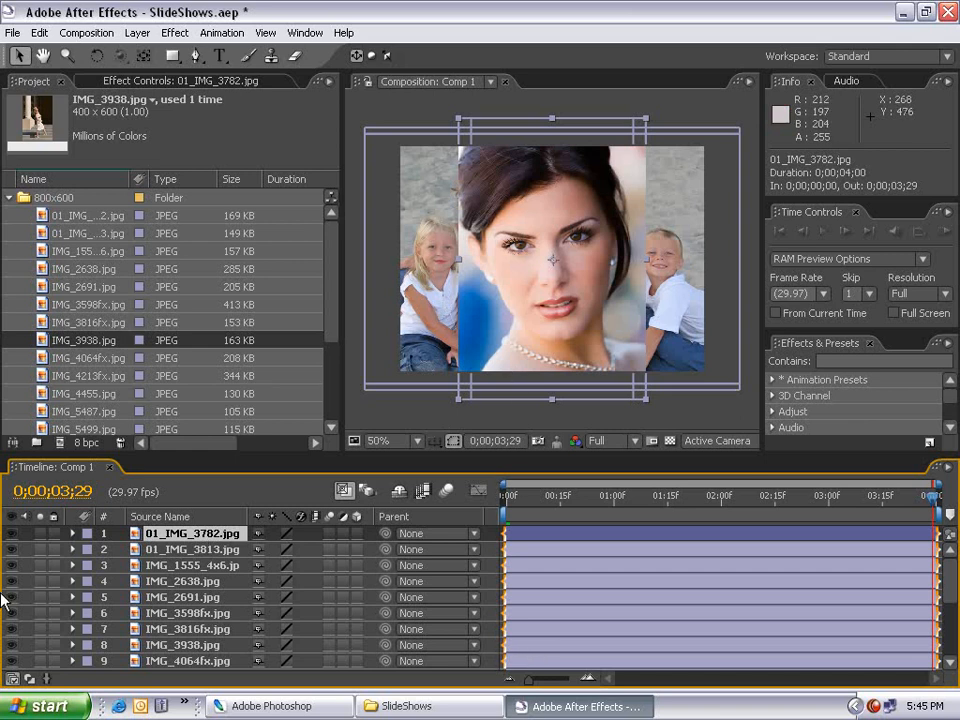
pyautogui.click(40, 533)
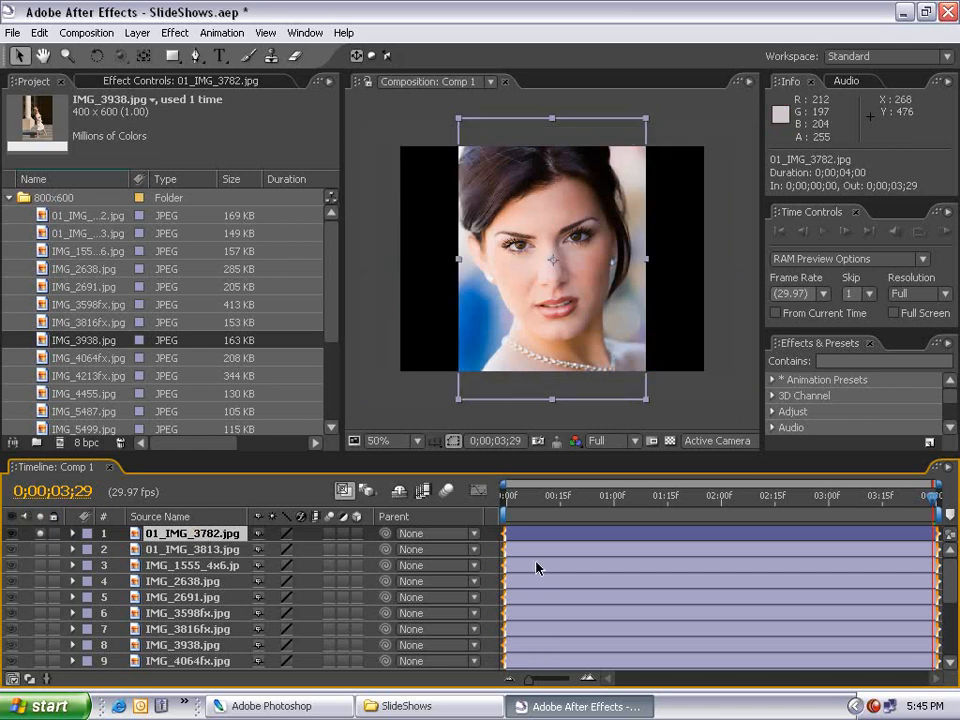
pyautogui.press('s')
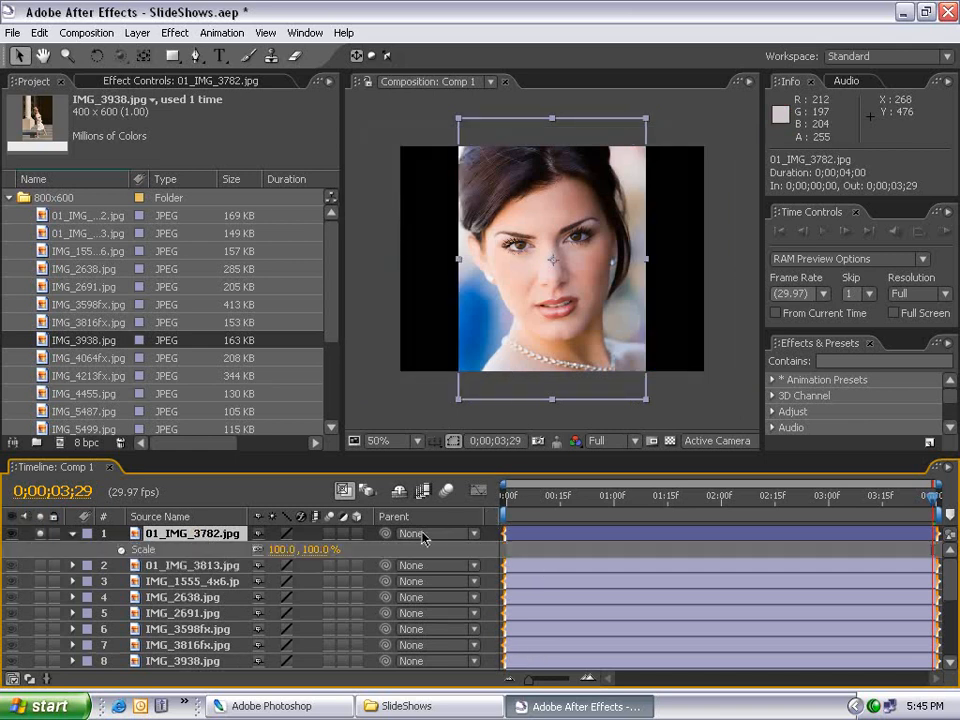
# Add 100% Scale keyframes to the 01_IMG_3782.jpg layer at 0;00;00;00 and at the last frame, 0;00;03;29.
pyautogui.moveTo(570, 500); pyautogui.dragTo(493, 510)
pyautogui.click(121, 550)
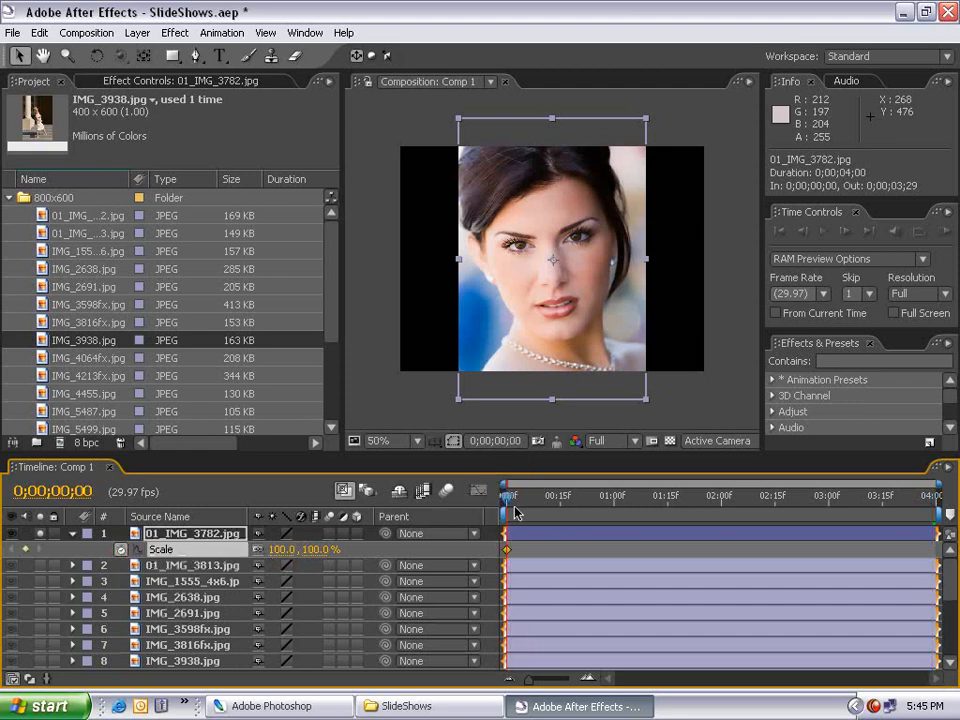
pyautogui.press('End')
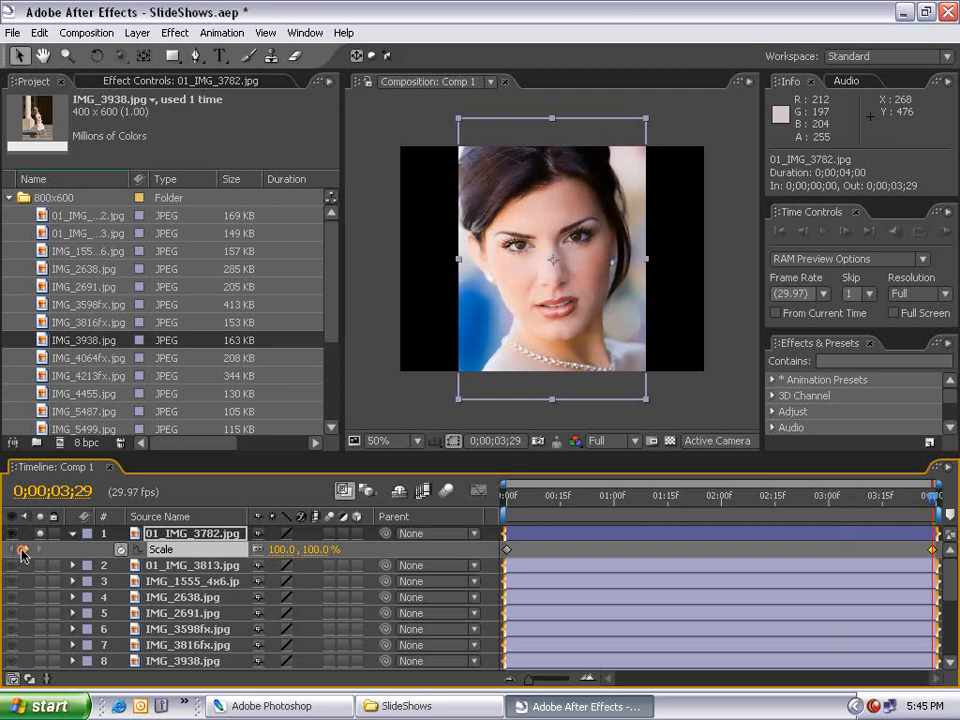
pyautogui.click(25, 549)
# Return to the first frame and scale the 01_IMG_3782.jpg layer down proportionally to 86%.
pyautogui.moveTo(927, 499)
pyautogui.mouseDown()
pyautogui.moveTo(491, 515)
pyautogui.moveTo(926, 508)
pyautogui.mouseUp()
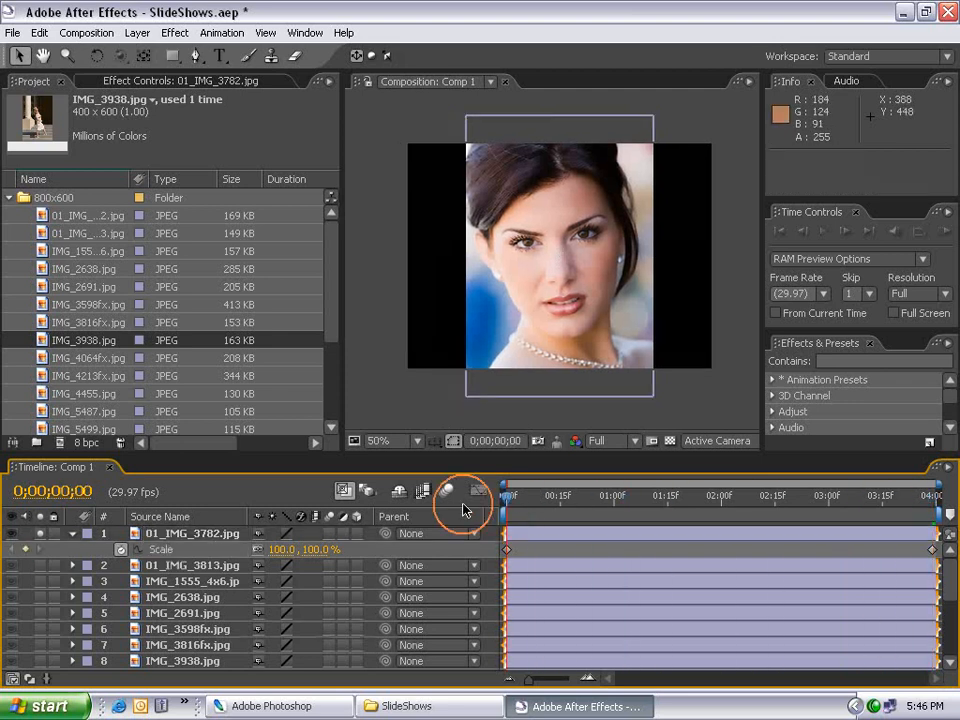
pyautogui.click(504, 378)
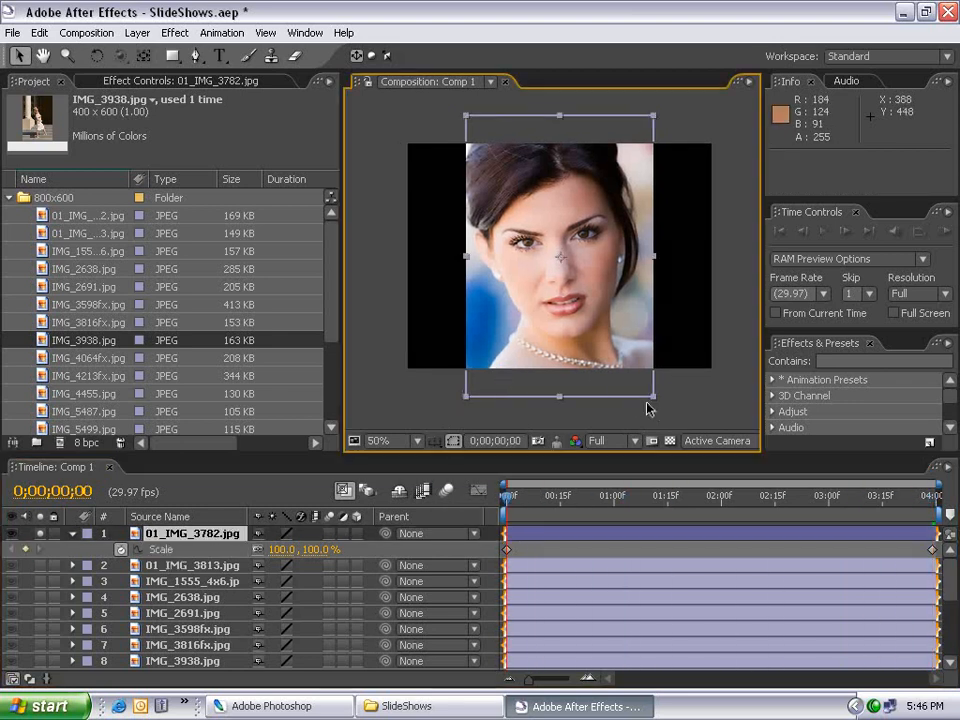
pyautogui.moveTo(655, 404); pyautogui.dragTo(633, 384)
pyautogui.moveTo(641, 385); pyautogui.dragTo(641, 379)
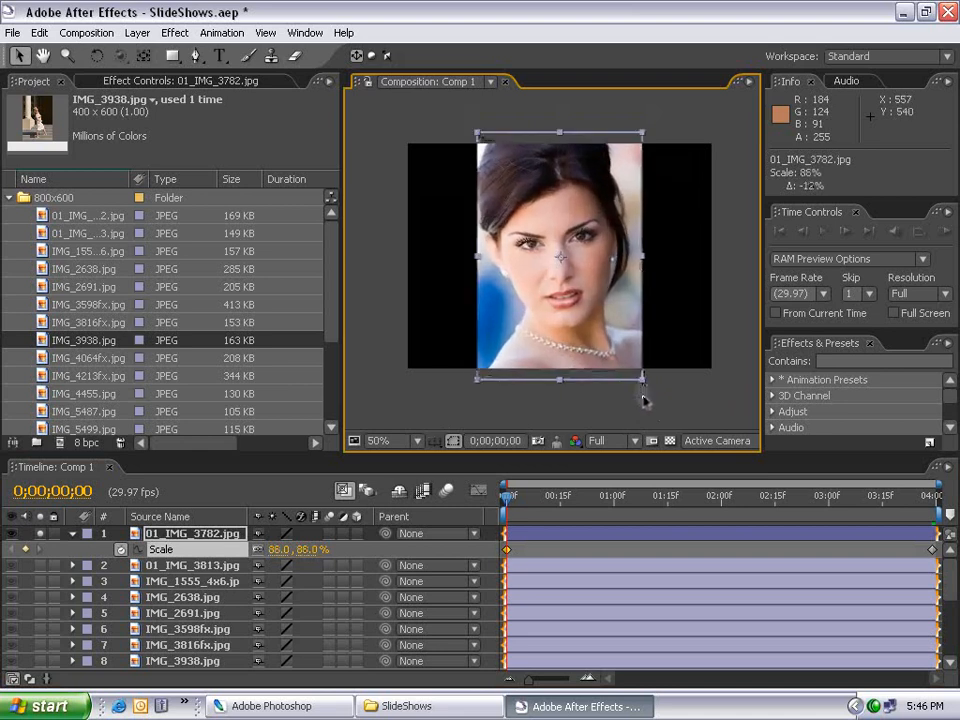
# Fit the 01_IMG_3782.jpg layer to the composition height at the first frame.
pyautogui.rightClick(517, 252)
pyautogui.moveTo(555, 315)
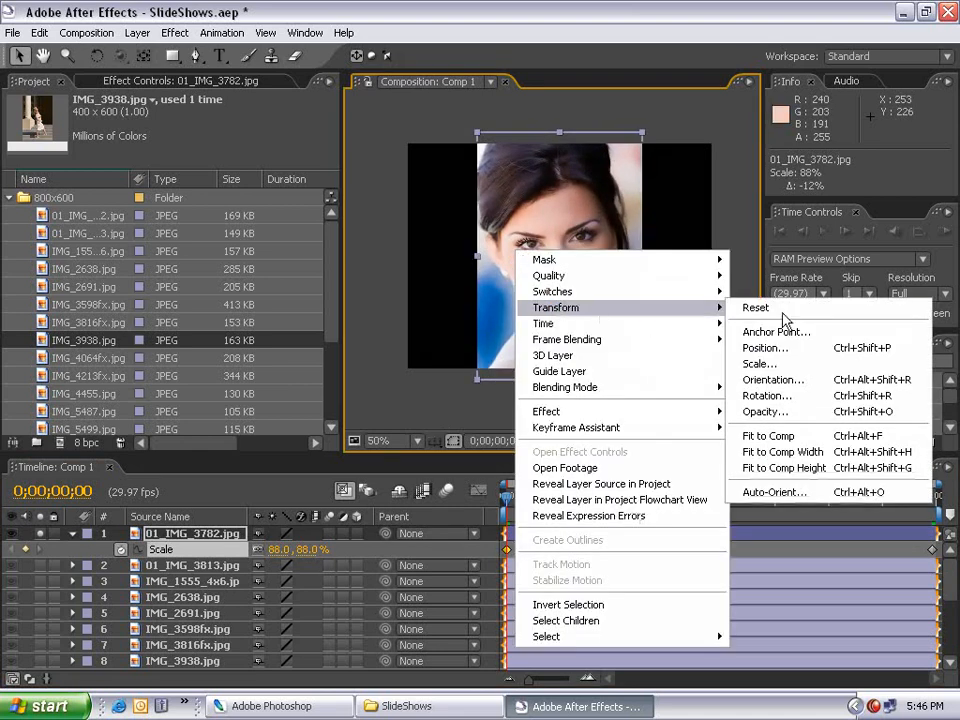
pyautogui.click(770, 468)
pyautogui.scroll(1, 540, 168)
pyautogui.moveTo(549, 176); pyautogui.dragTo(530, 303)
pyautogui.scroll(-1, 549, 254)
# Try fitting the 01_IMG_3782.jpg layer to the full composition frame with Fit to Comp, and undo it.
pyautogui.rightClick(562, 319)
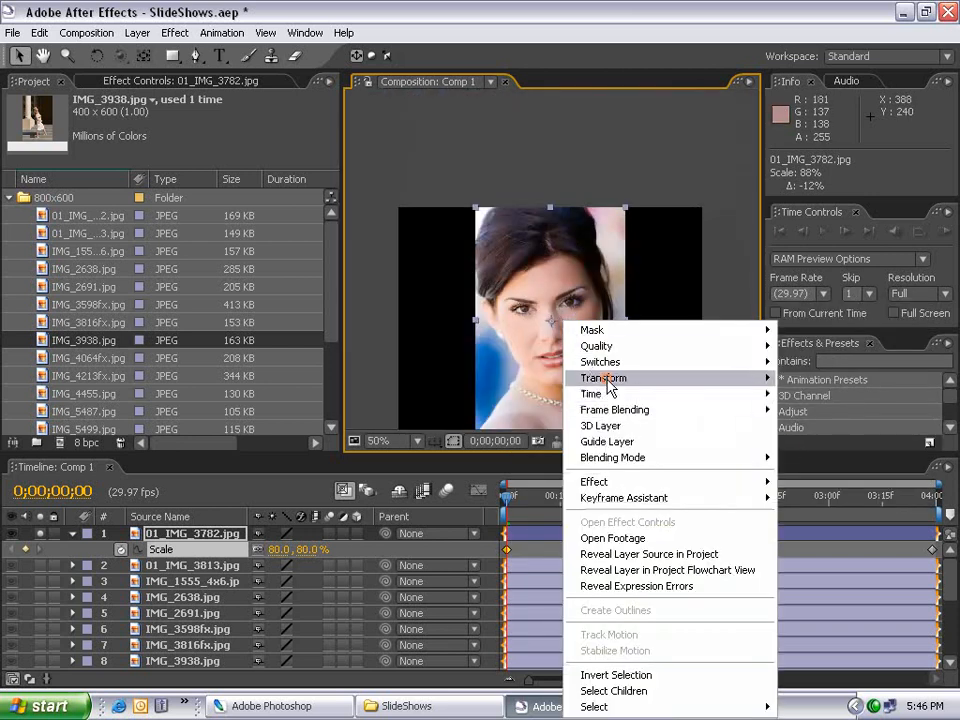
pyautogui.moveTo(611, 379)
pyautogui.click(407, 507)
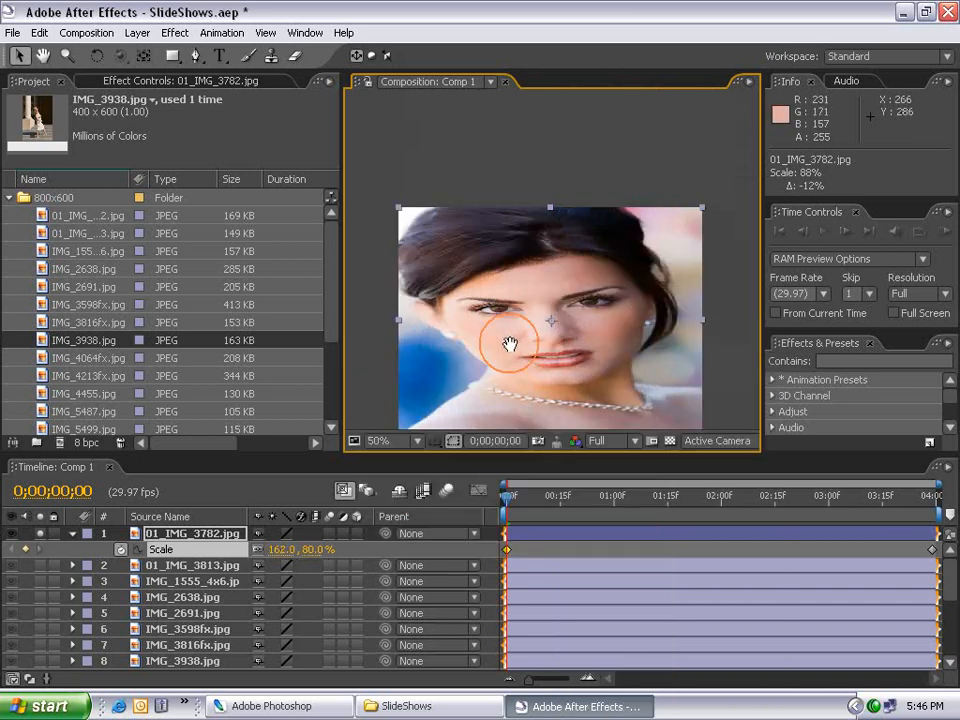
pyautogui.hotkey('ctrl', 'z')
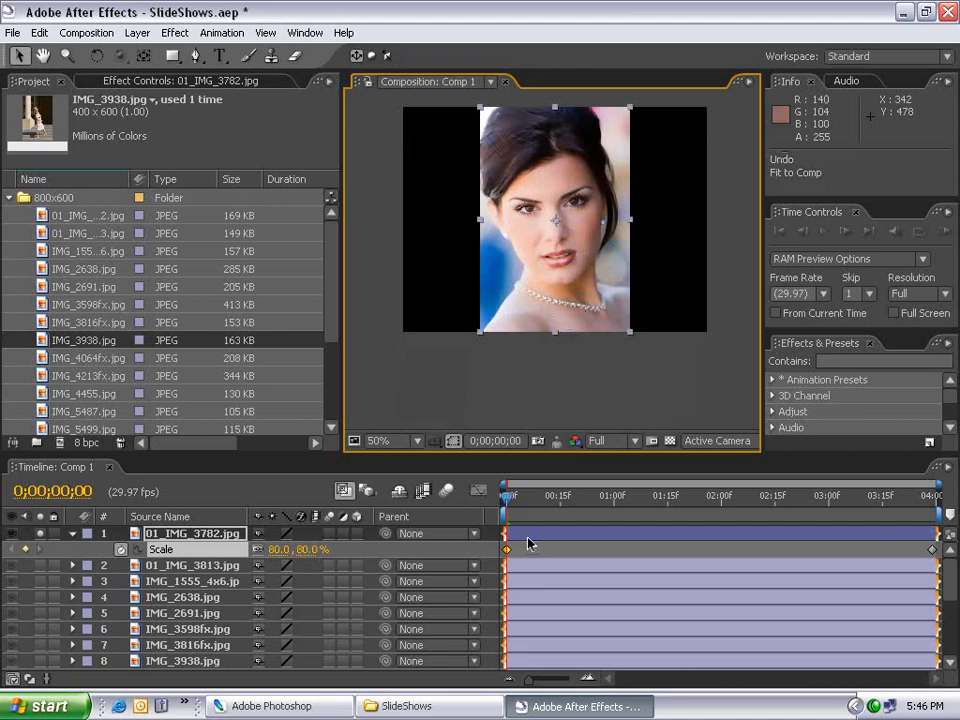
# Move to the last frame, 0;00;03;29, and lower the 01_IMG_3782.jpg layer's Scale to 91%.
pyautogui.moveTo(508, 497); pyautogui.dragTo(952, 514)
pyautogui.press('space')
pyautogui.moveTo(567, 238); pyautogui.dragTo(570, 300)
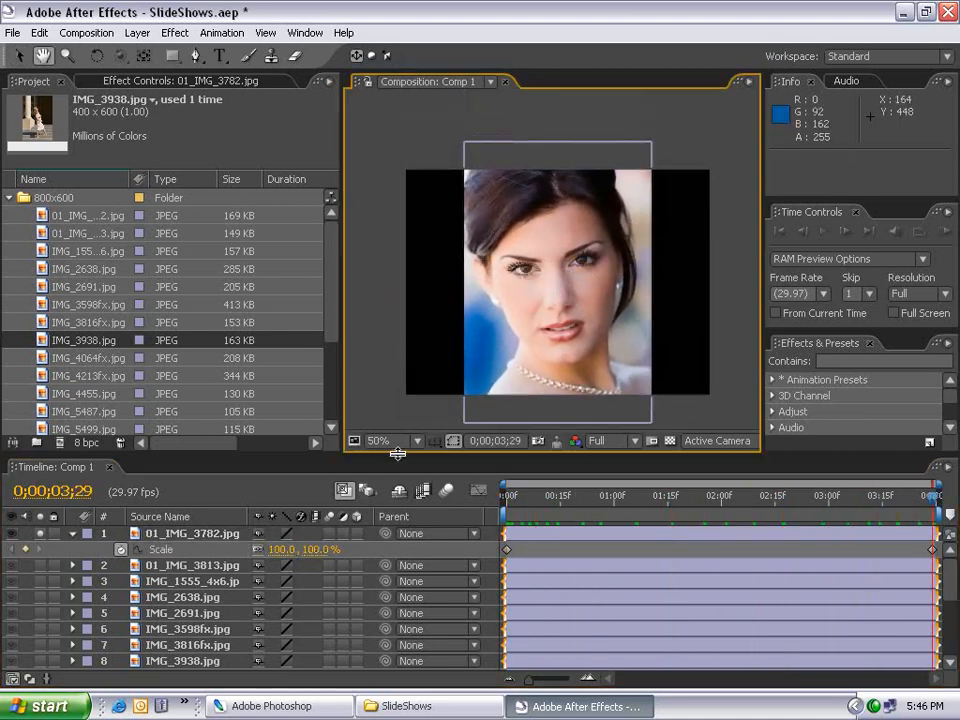
pyautogui.moveTo(318, 549); pyautogui.dragTo(310, 549)
# Return to the first frame and examine how the photo fills the composition at 100% and 50% magnification.
pyautogui.click(415, 420)
pyautogui.press('space')
pyautogui.moveTo(545, 303); pyautogui.dragTo(537, 215)
pyautogui.scroll(1, 549, 330)
pyautogui.moveTo(533, 500); pyautogui.dragTo(448, 510)
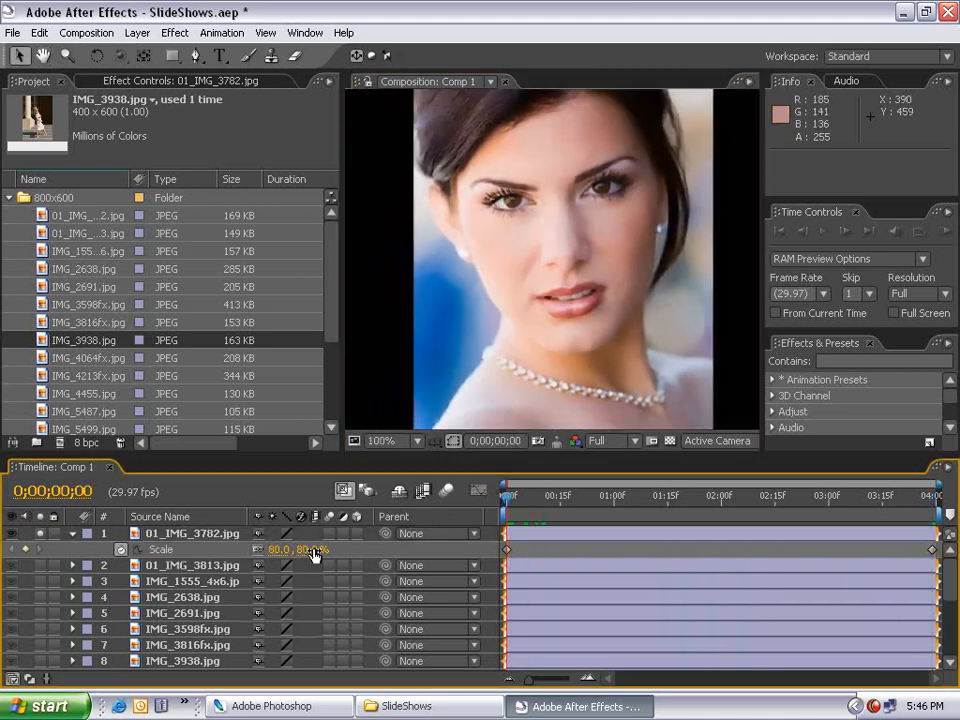
pyautogui.scroll(-1, 465, 268)
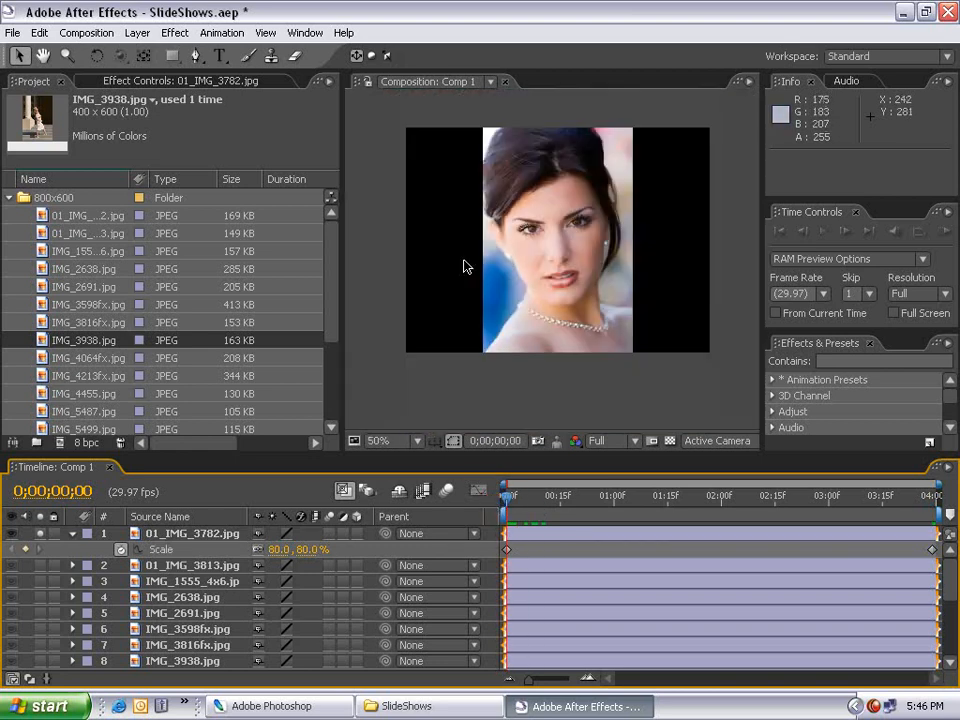
pyautogui.press('space')
pyautogui.moveTo(514, 257); pyautogui.dragTo(486, 281)
pyautogui.moveTo(518, 500); pyautogui.dragTo(452, 518)
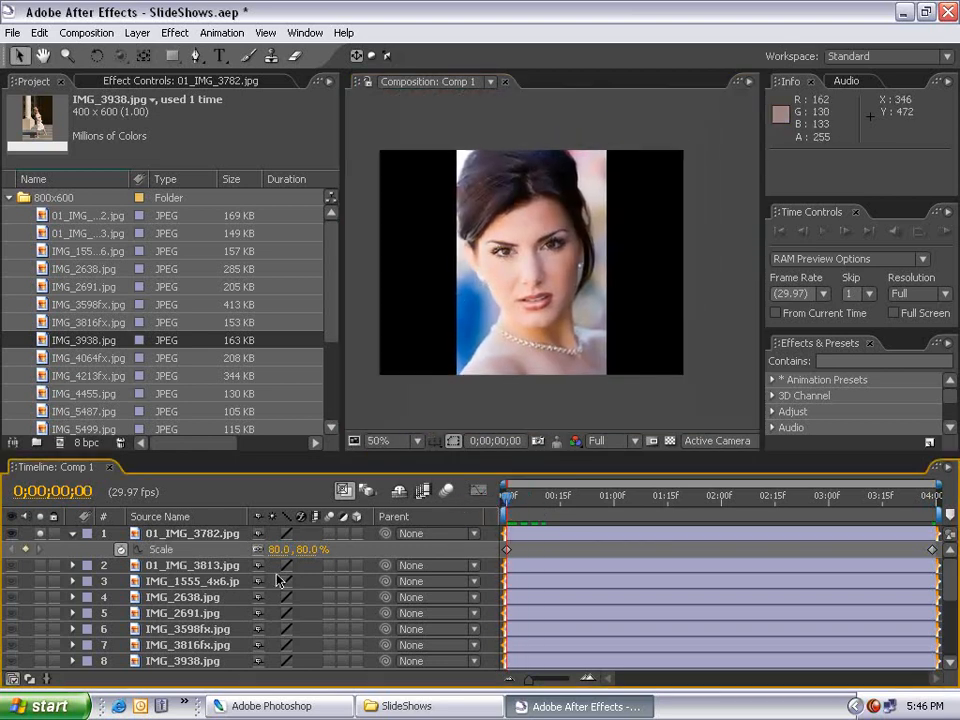
# Set the 01_IMG_3782.jpg layer's Scale to 90% at the last frame, 0;00;03;29.
pyautogui.moveTo(510, 527); pyautogui.dragTo(953, 520)
pyautogui.click(297, 550)
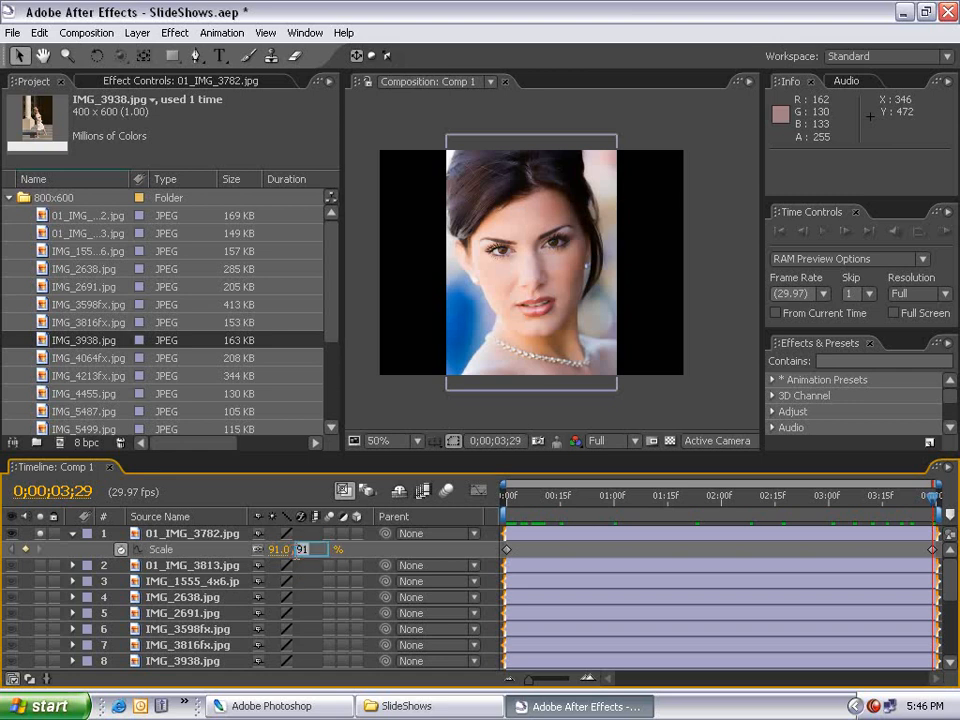
pyautogui.press('Return')
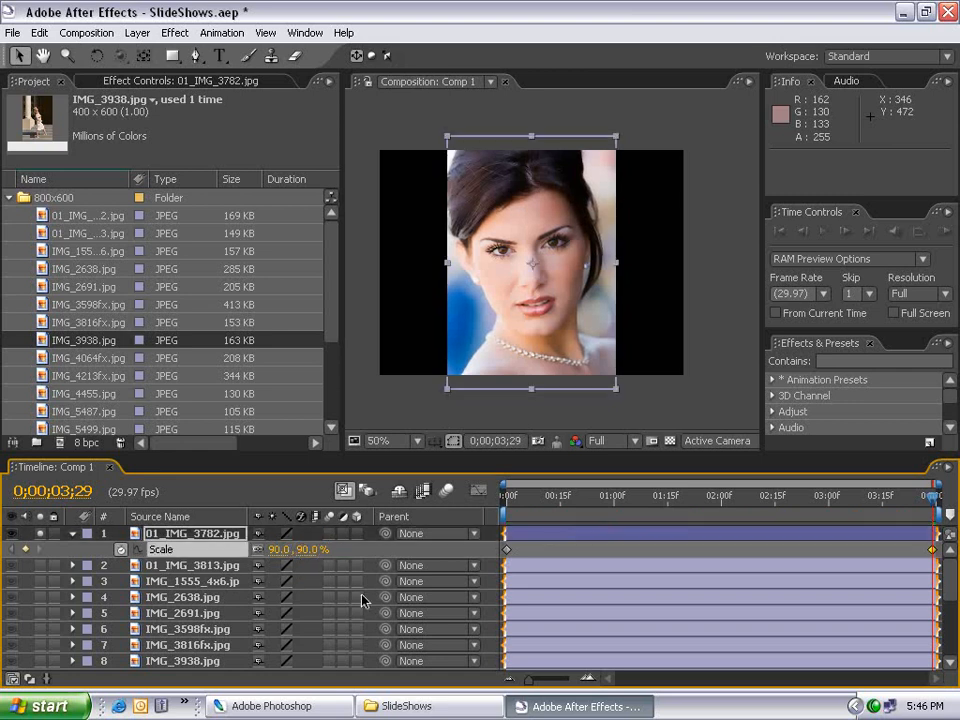
# Scrub through Comp 1 from start to end to preview the slow scale-up of the photo.
pyautogui.click(526, 552)
pyautogui.moveTo(520, 503); pyautogui.dragTo(926, 525)
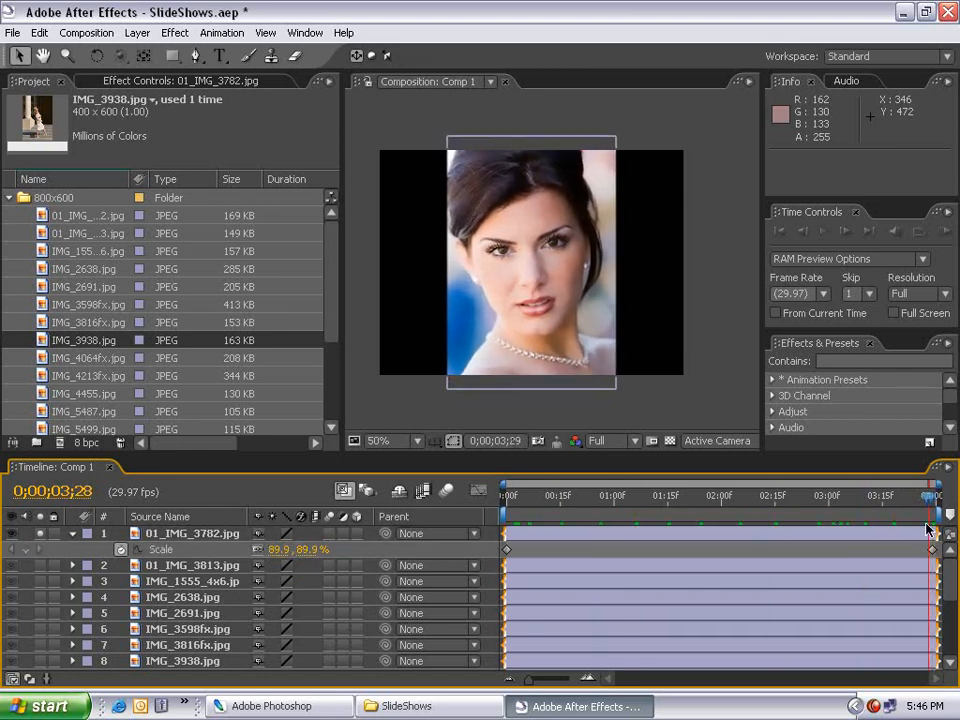
pyautogui.press('Home')
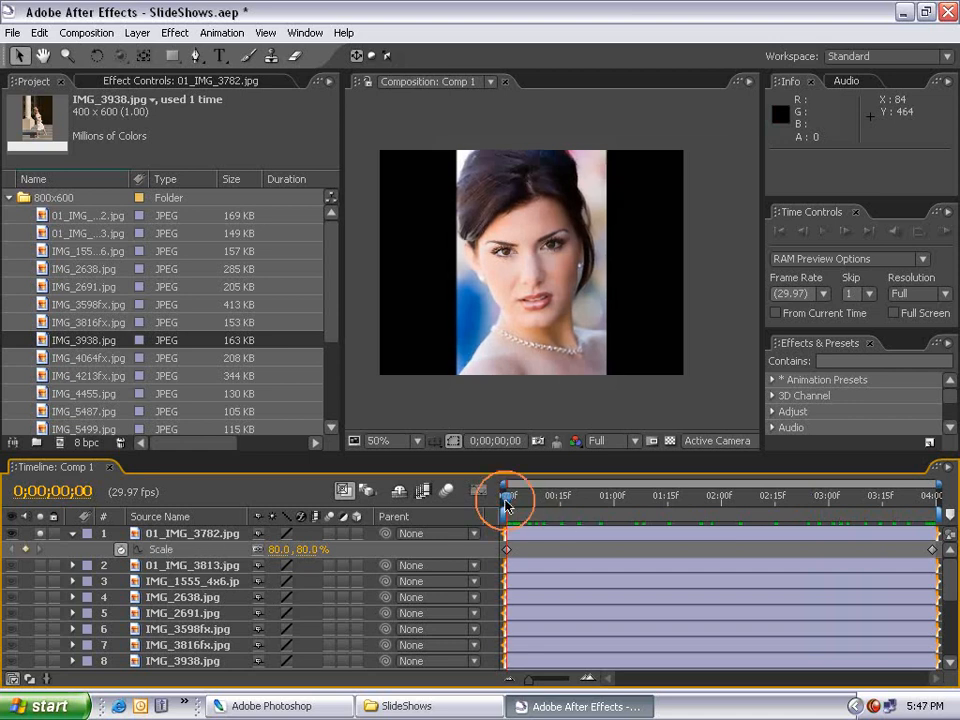
pyautogui.moveTo(507, 495); pyautogui.dragTo(932, 516)
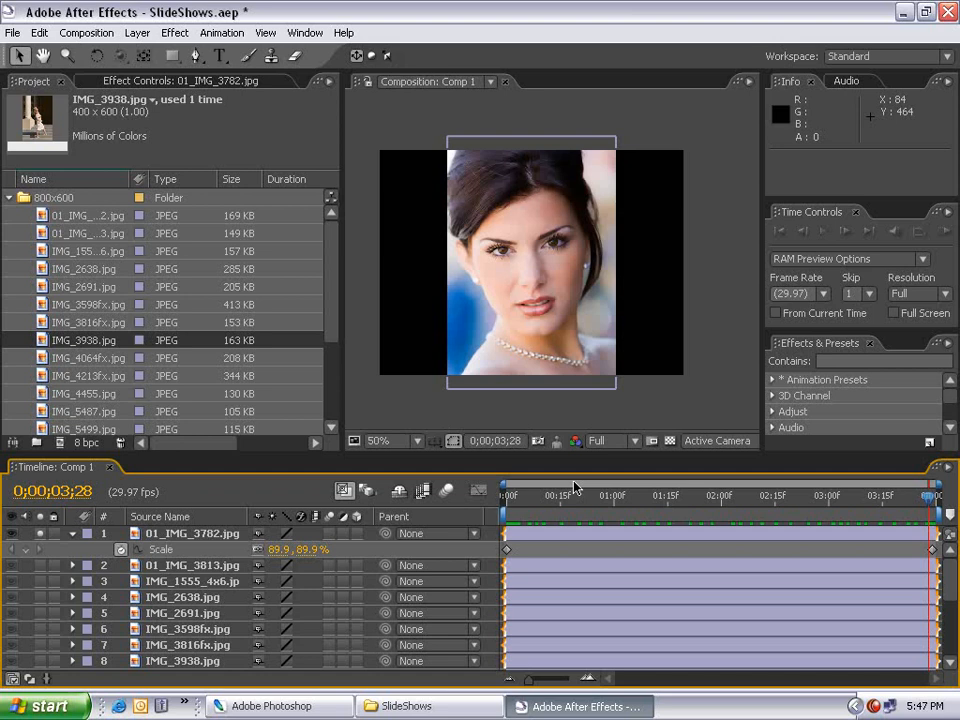
# Apply the Fast Blur effect to the 01_IMG_3782.jpg layer with the playhead at the first frame.
pyautogui.press('Home')
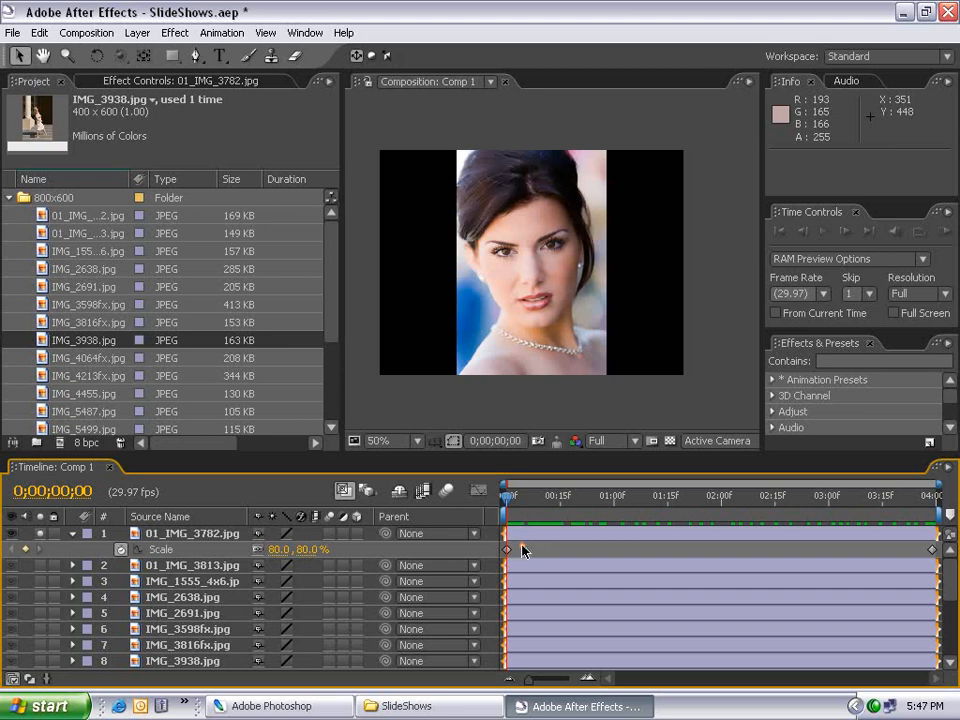
pyautogui.click(522, 534)
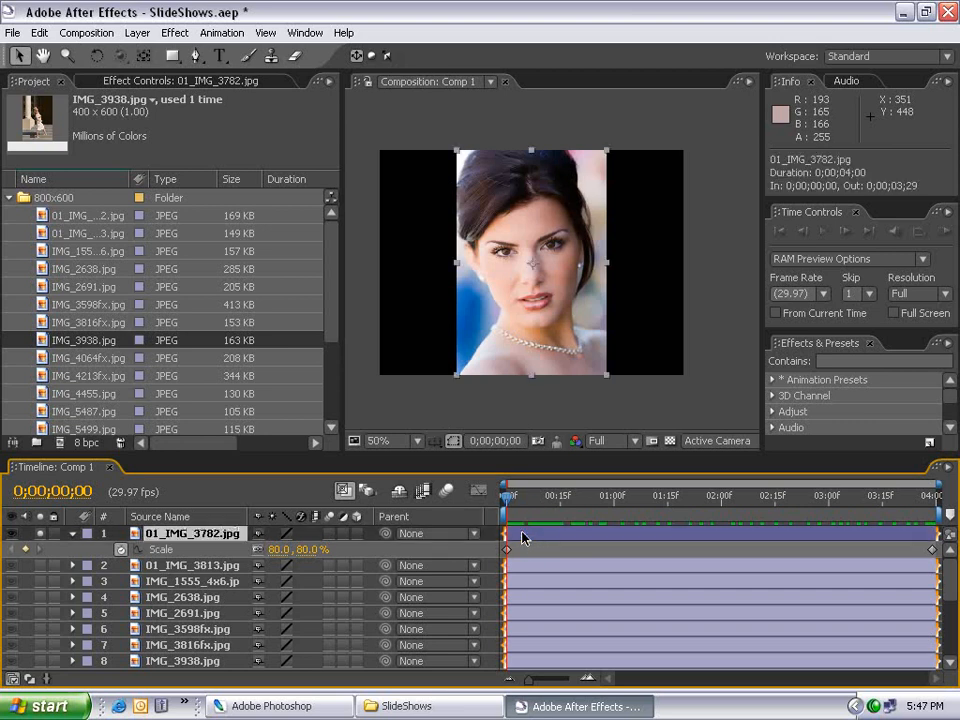
pyautogui.click(178, 36)
pyautogui.moveTo(193, 155)
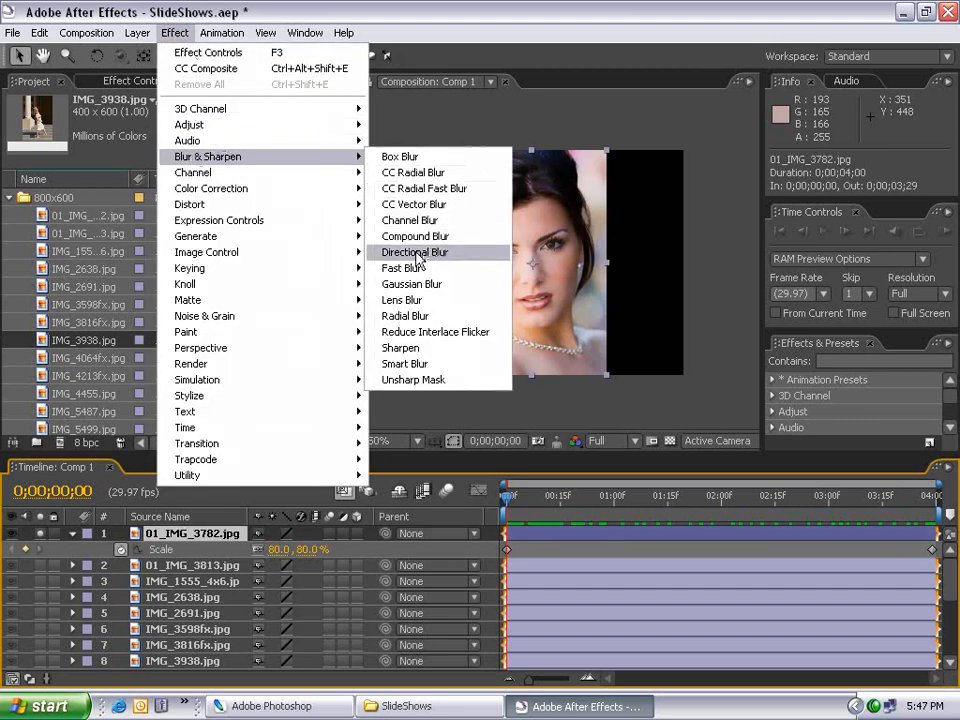
pyautogui.click(403, 268)
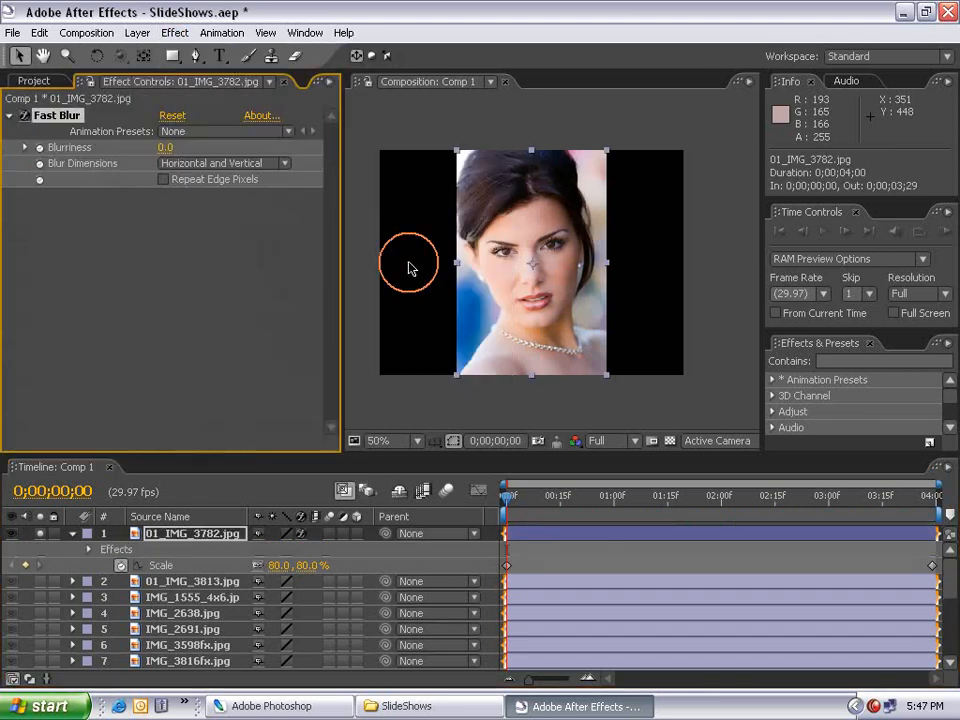
# Set the Fast Blur's Blurriness to 25 and enable Repeat Edge Pixels.
pyautogui.click(165, 147)
pyautogui.write('25')
pyautogui.press('Return')
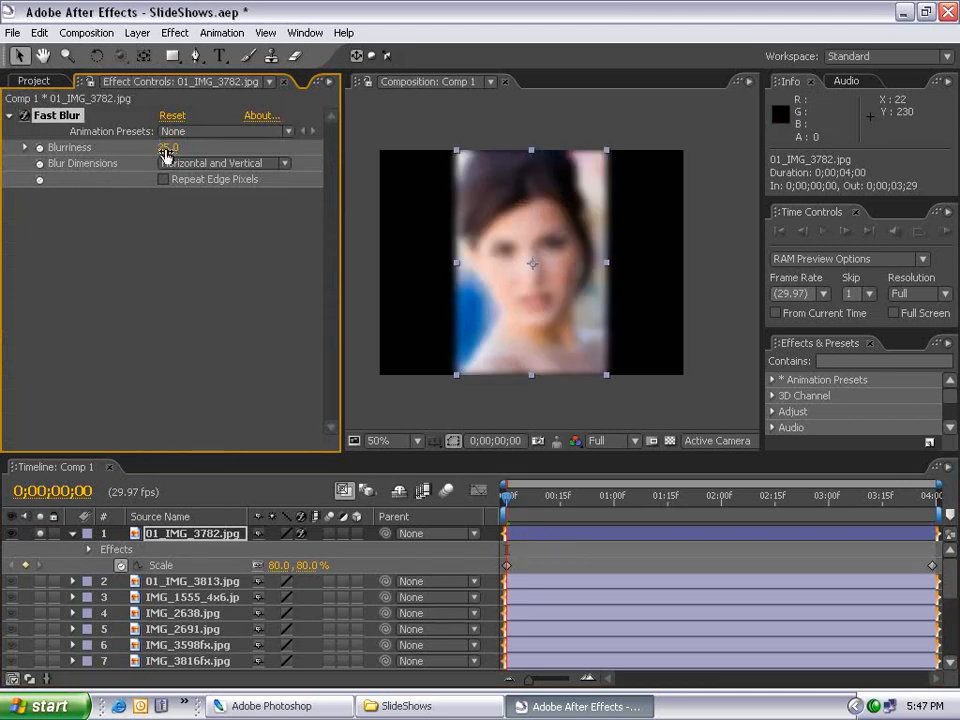
pyautogui.click(163, 180)
pyautogui.press('.')
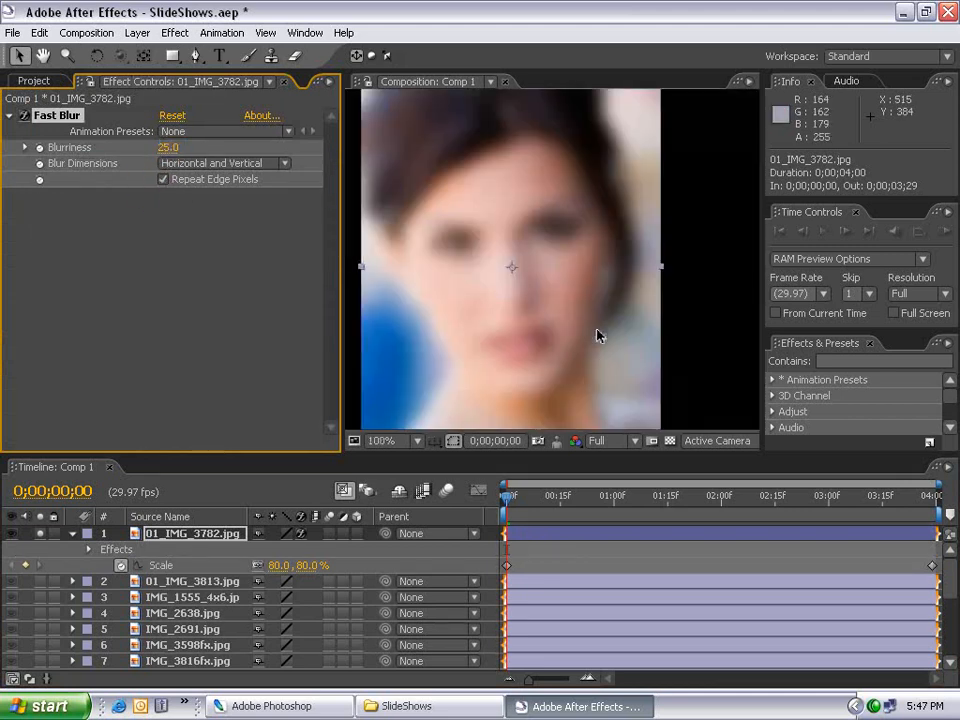
# Start keyframing the Fast Blur's Blurriness on the 01_IMG_3782.jpg layer at 0;00;00;00.
pyautogui.click(277, 488)
pyautogui.press('s')
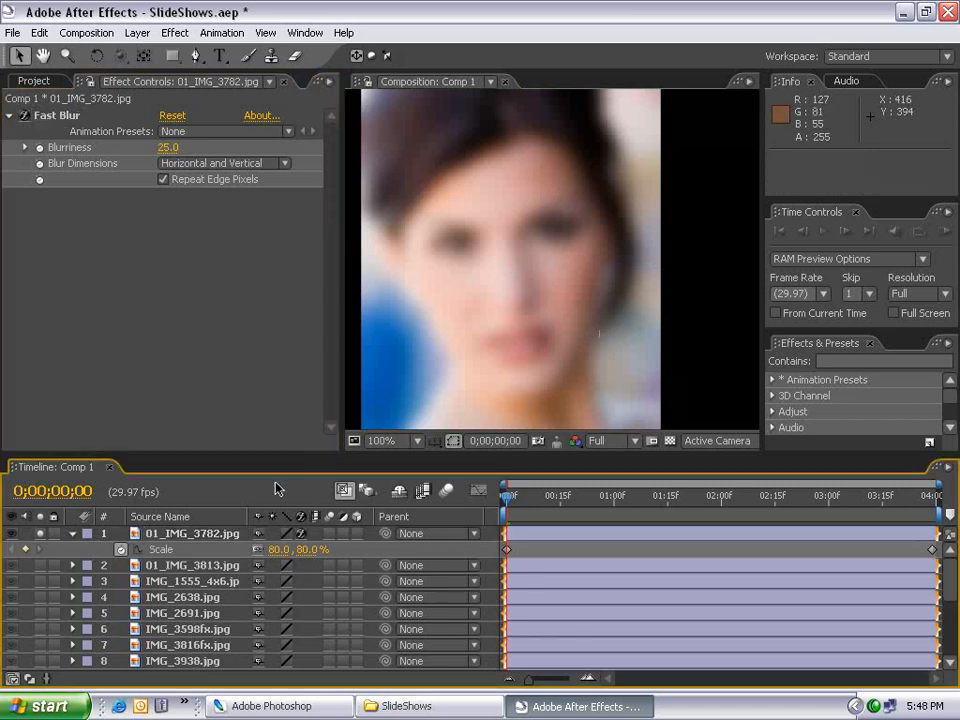
pyautogui.click(40, 148)
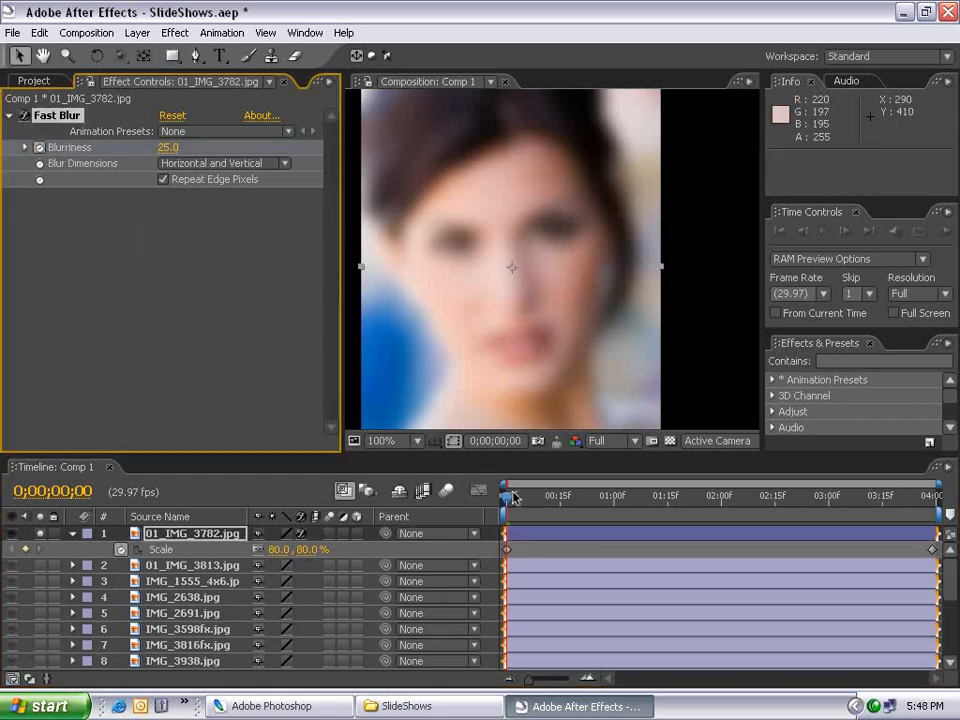
# Set Blurriness to 0 at 0;00;01;00 and scrub back through the blur transition to preview it.
pyautogui.moveTo(512, 497); pyautogui.dragTo(615, 497)
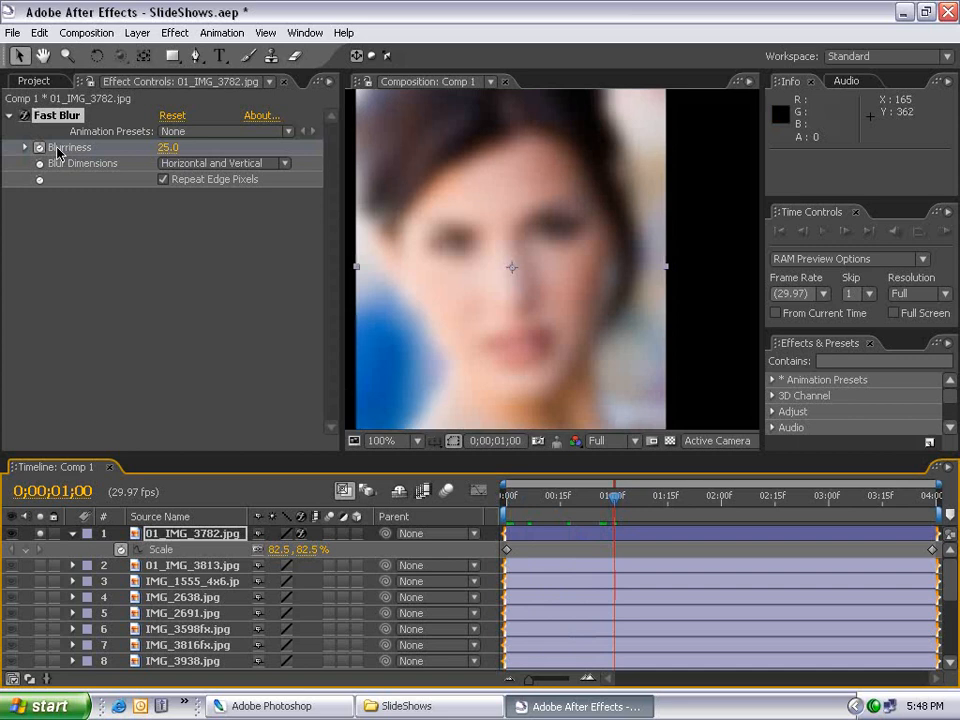
pyautogui.click(166, 147)
pyautogui.write('0')
pyautogui.press('Return')
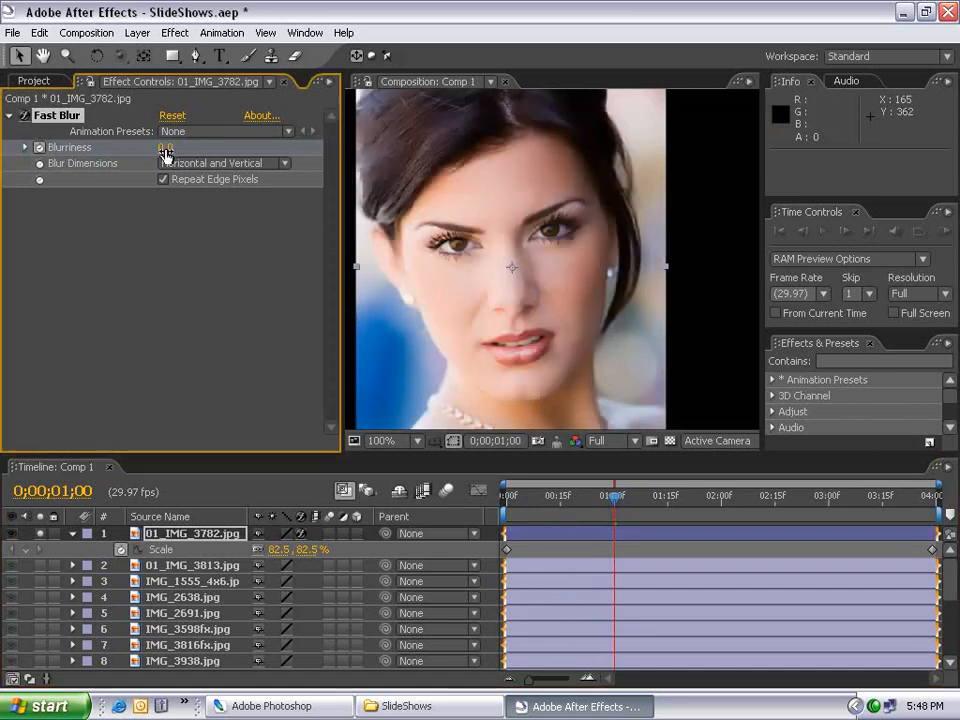
pyautogui.moveTo(615, 496)
pyautogui.mouseDown()
pyautogui.moveTo(503, 503)
pyautogui.moveTo(616, 507)
pyautogui.mouseUp()
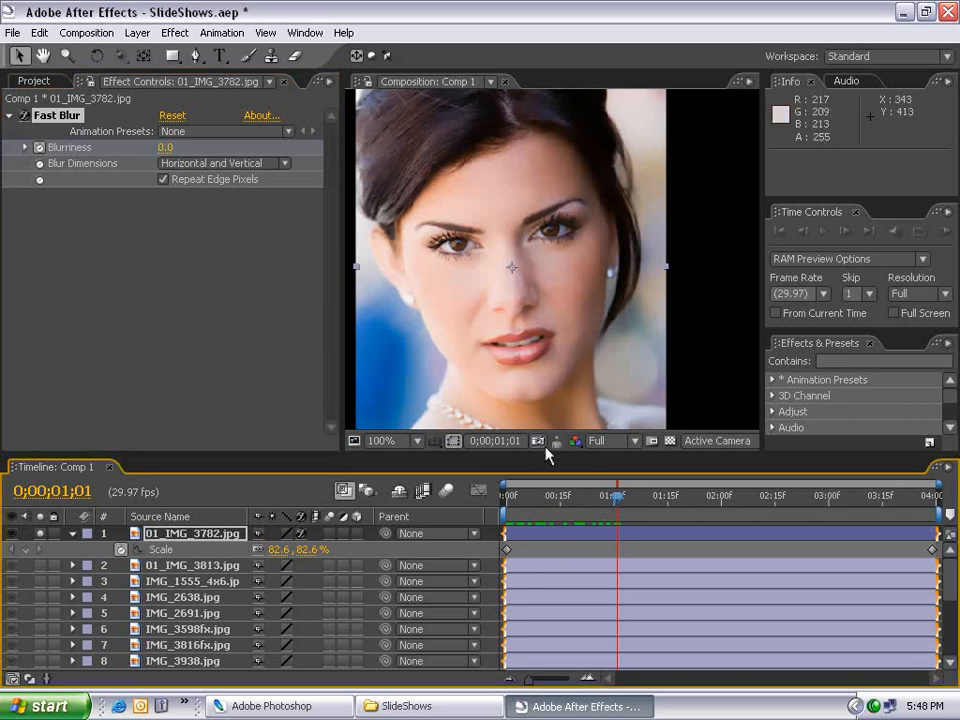
pyautogui.moveTo(617, 496); pyautogui.dragTo(525, 498)
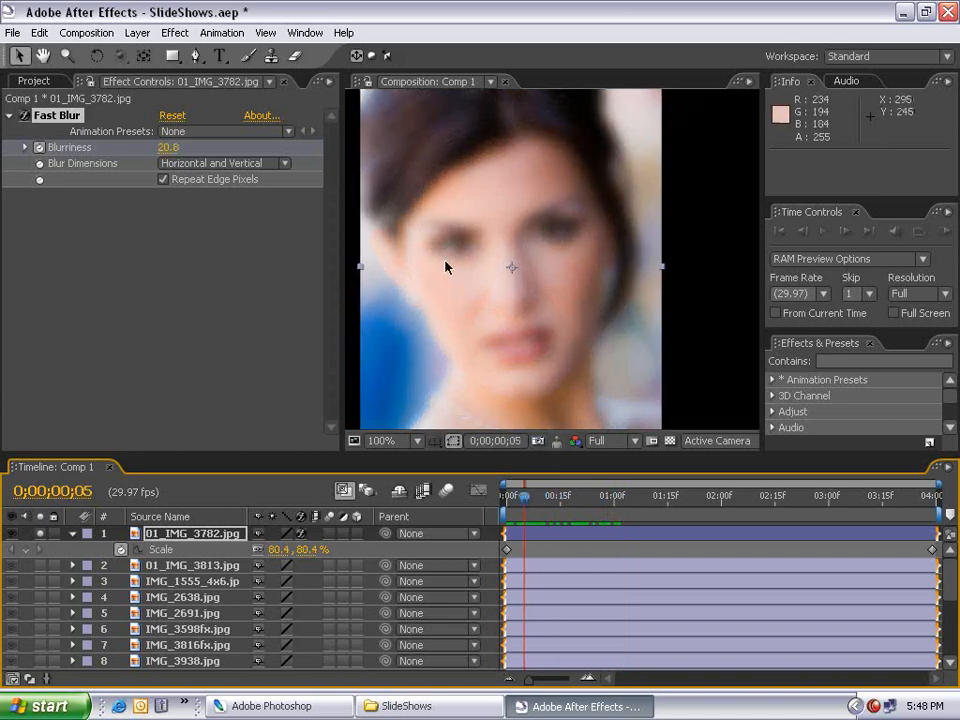
# Reveal the 01_IMG_3782.jpg layer's keyframes and delete the Blurriness keyframe at 0;00;01;00.
pyautogui.click(548, 540)
pyautogui.press('u')
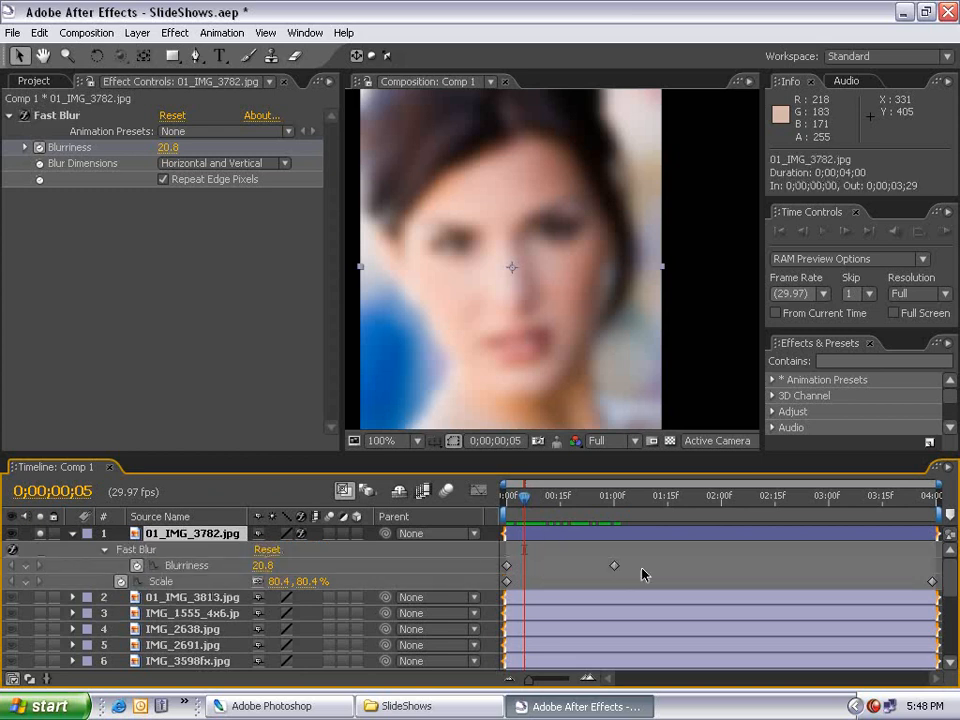
pyautogui.moveTo(642, 574); pyautogui.dragTo(610, 560)
pyautogui.press('Delete')
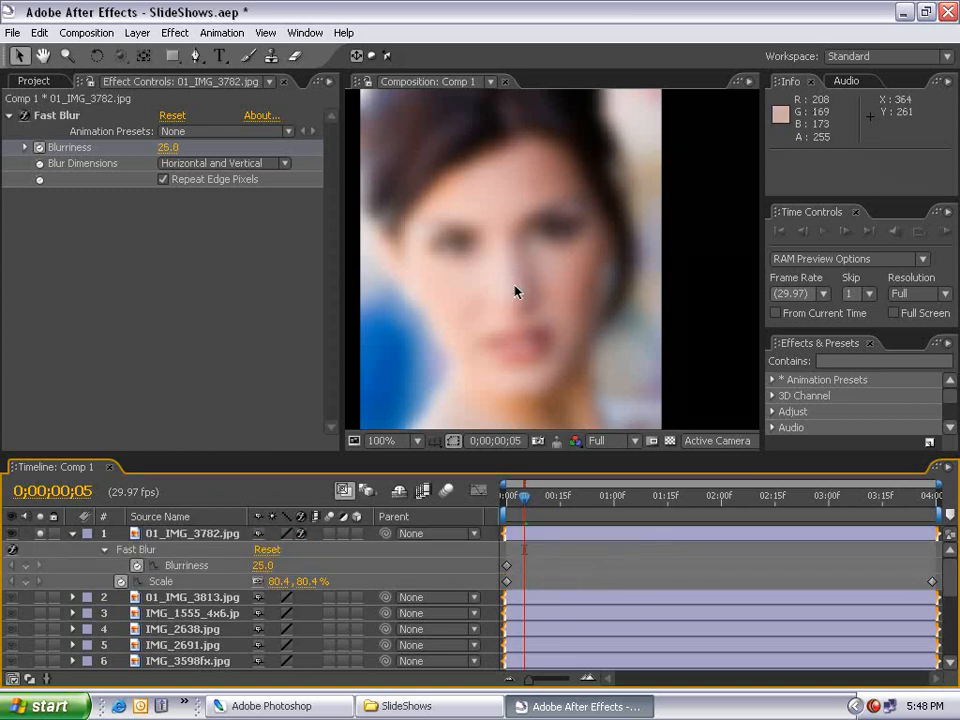
# Return to the first frame and apply the CC Composite effect to the blurred 01_IMG_3782.jpg layer.
pyautogui.scroll(-1, 476, 291)
pyautogui.scroll(1, 530, 337)
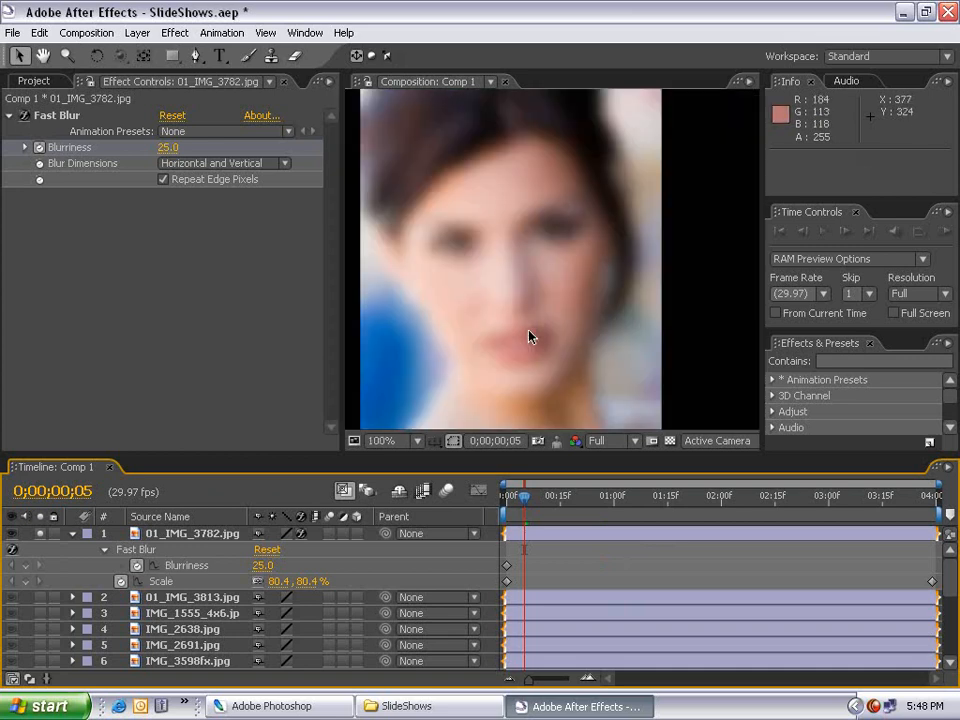
pyautogui.press('space')
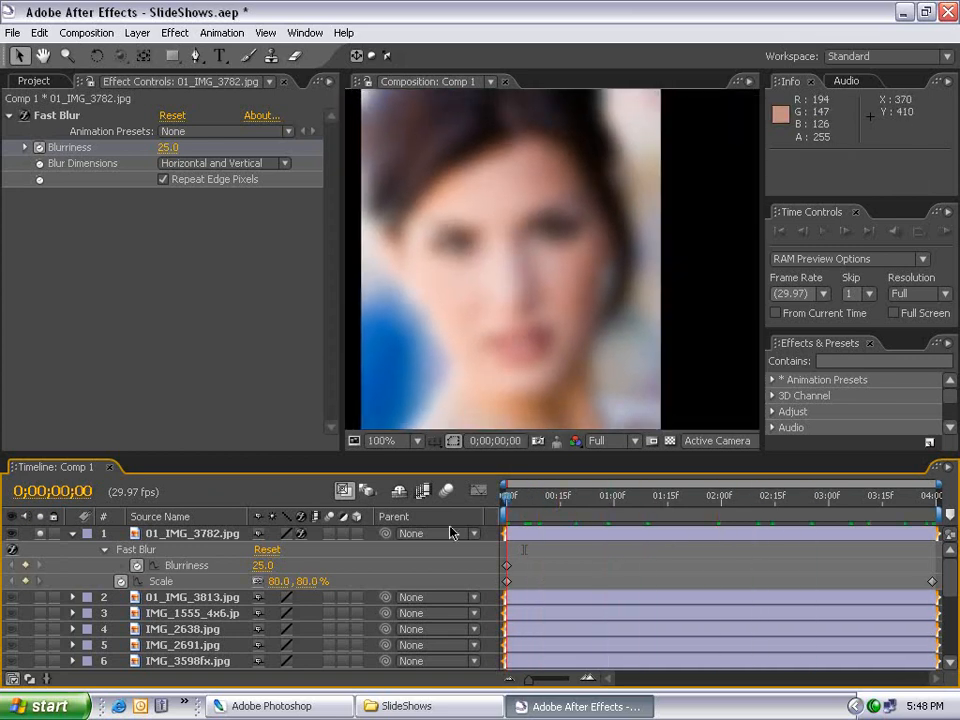
pyautogui.click(583, 530)
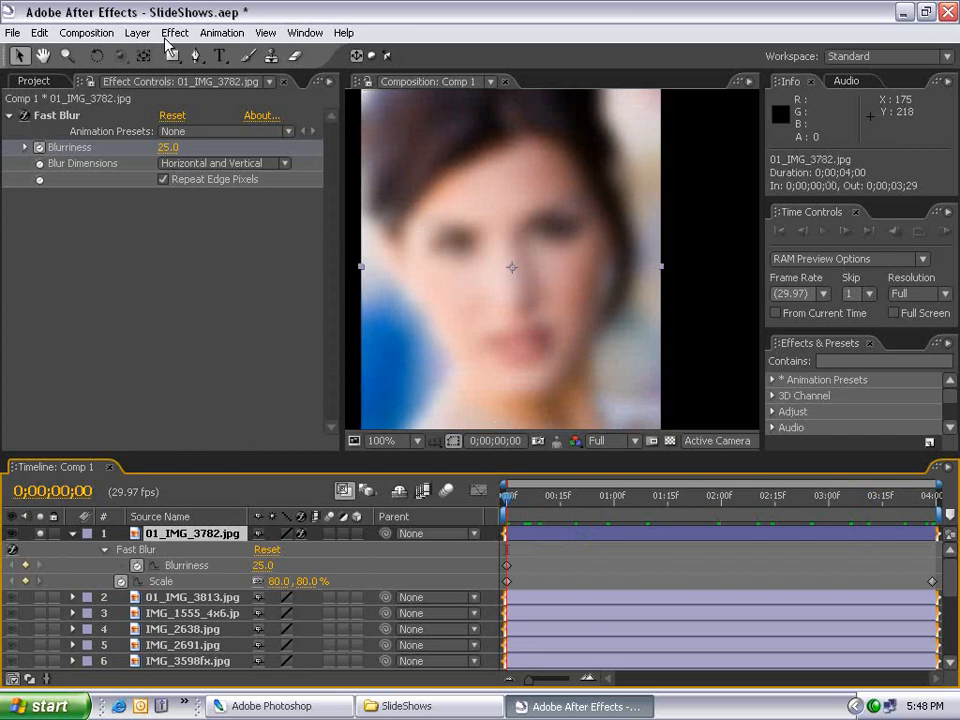
pyautogui.click(172, 32)
pyautogui.moveTo(196, 178)
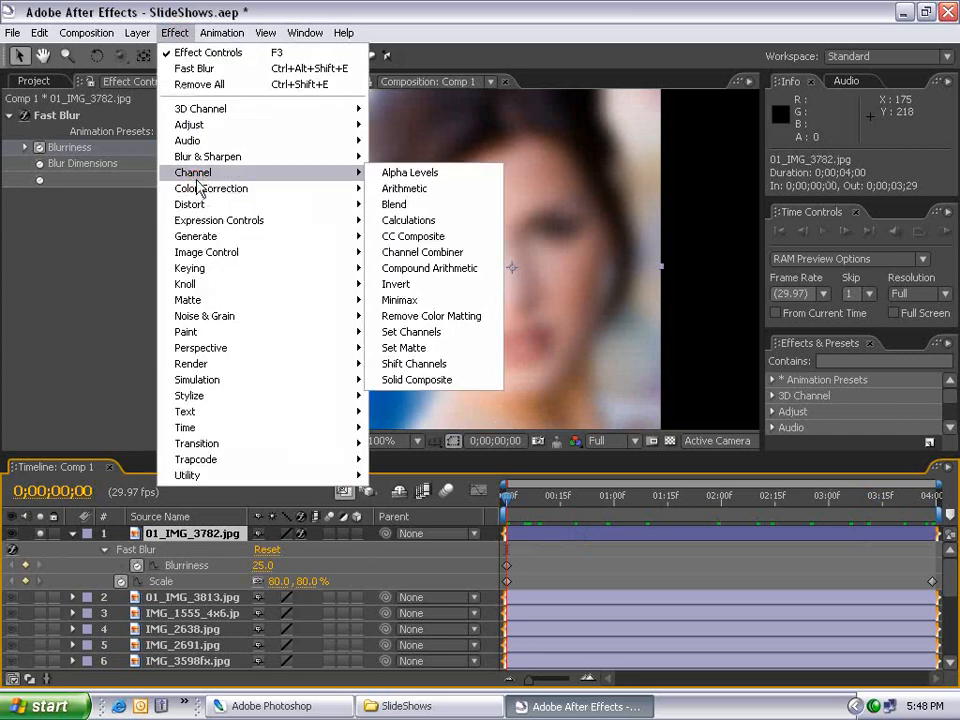
pyautogui.click(413, 237)
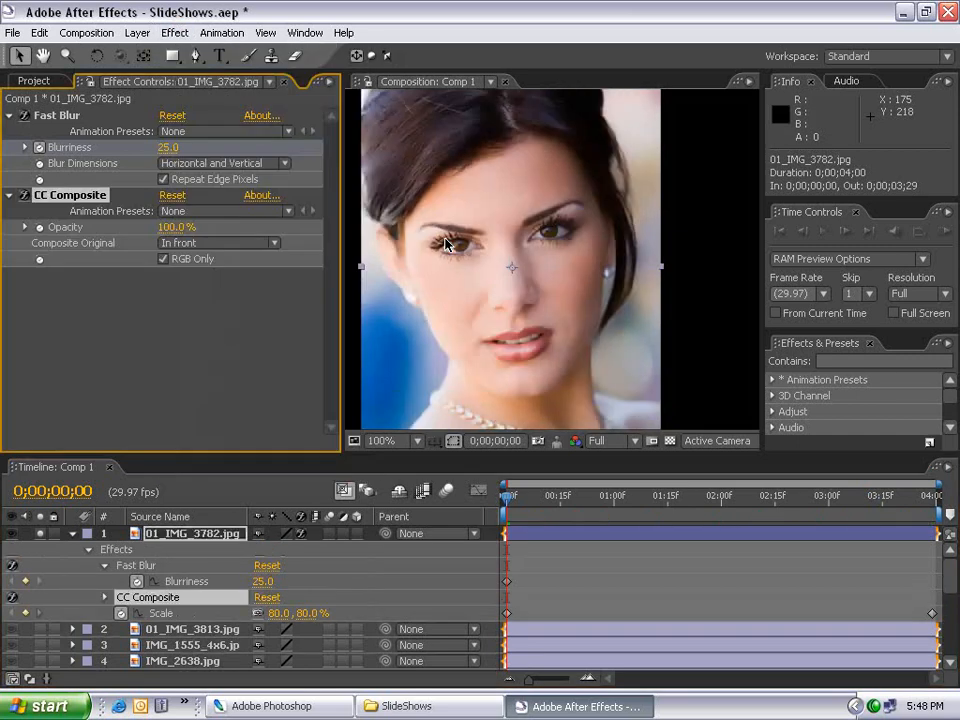
# Lower the CC Composite effect's Opacity to 0% on the 01_IMG_3782.jpg layer.
pyautogui.click(560, 570)
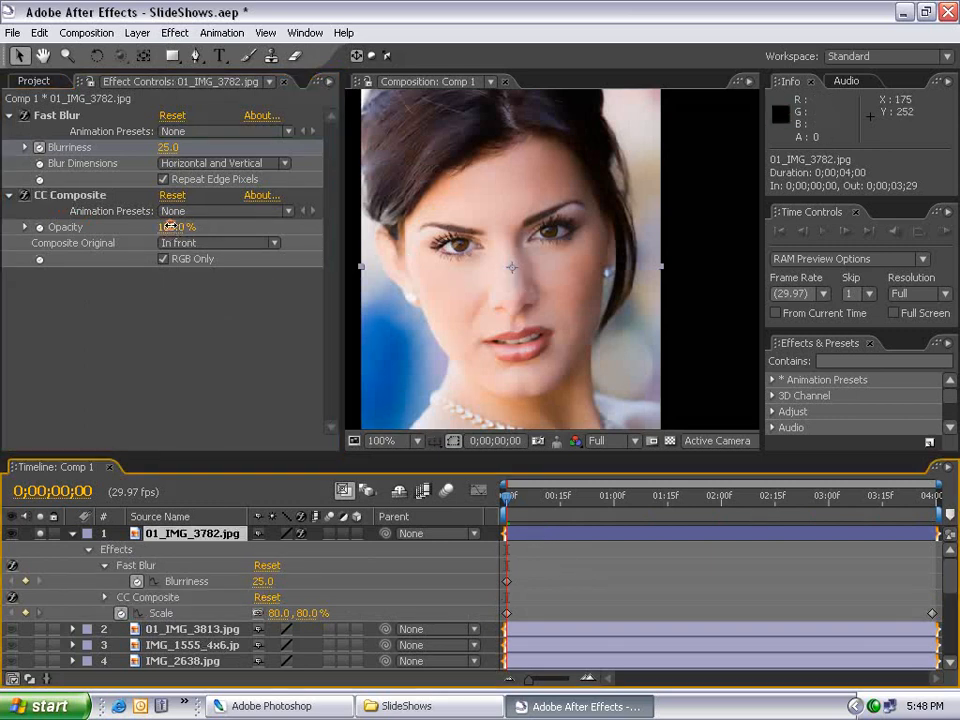
pyautogui.moveTo(170, 227); pyautogui.dragTo(30, 228)
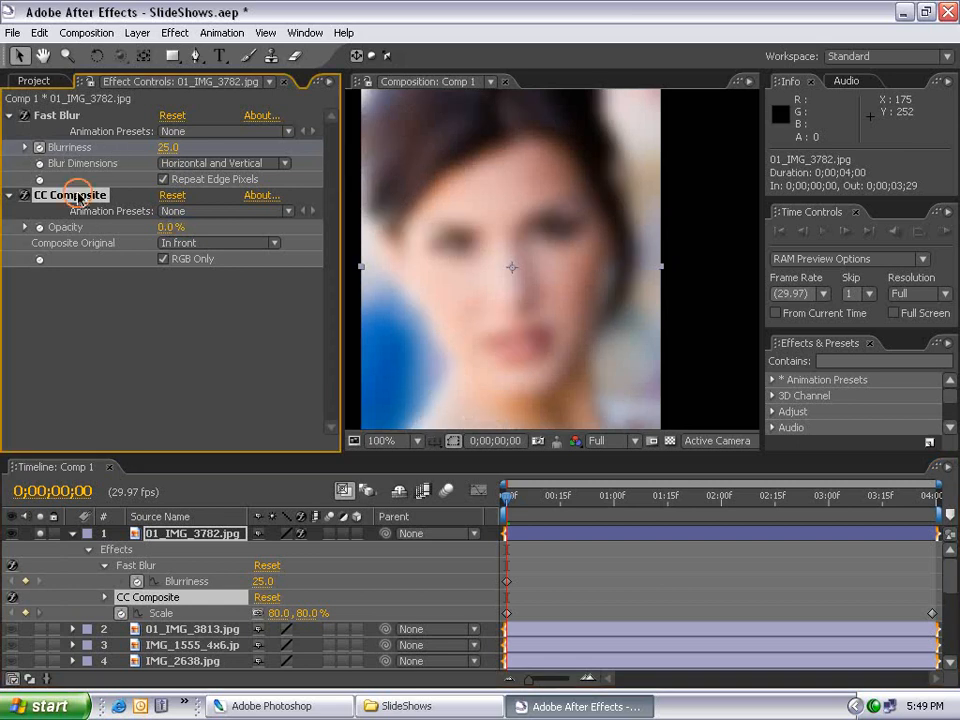
pyautogui.moveTo(172, 227); pyautogui.dragTo(111, 209)
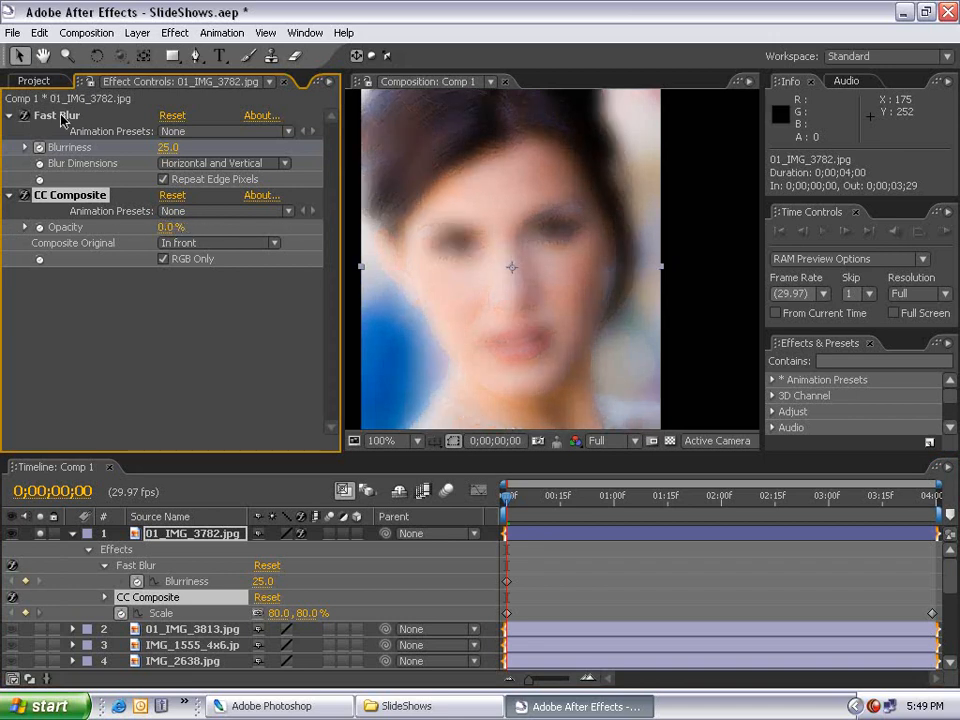
# Animate the CC Composite Opacity from a keyframe at the first frame to 100% at 0;00;01;00 on the 01_IMG_3782.jpg layer.
pyautogui.click(590, 538)
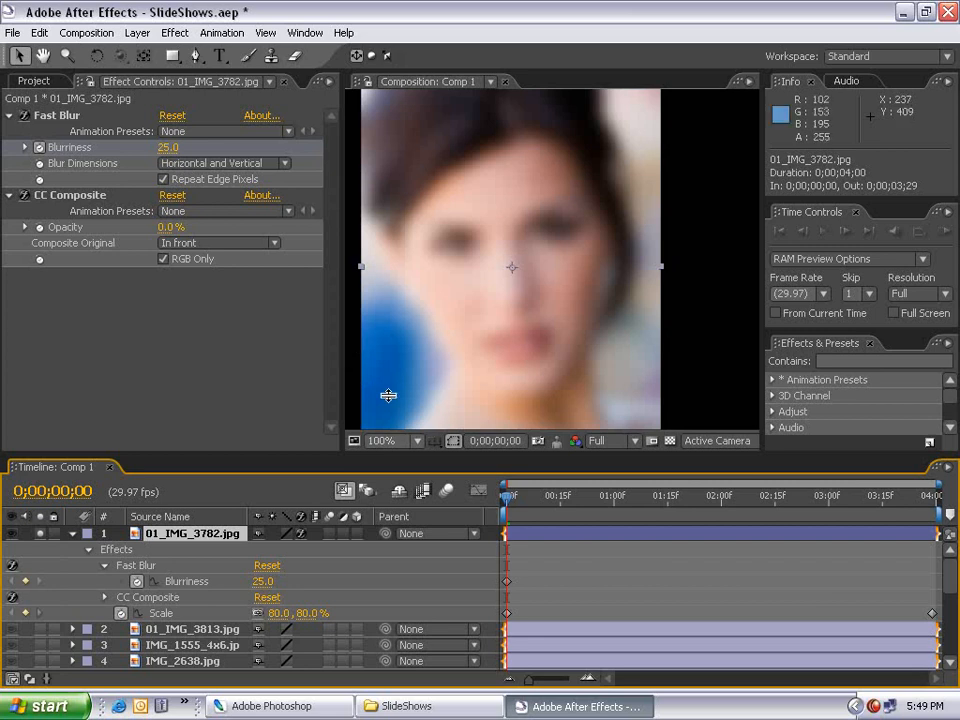
pyautogui.click(110, 232)
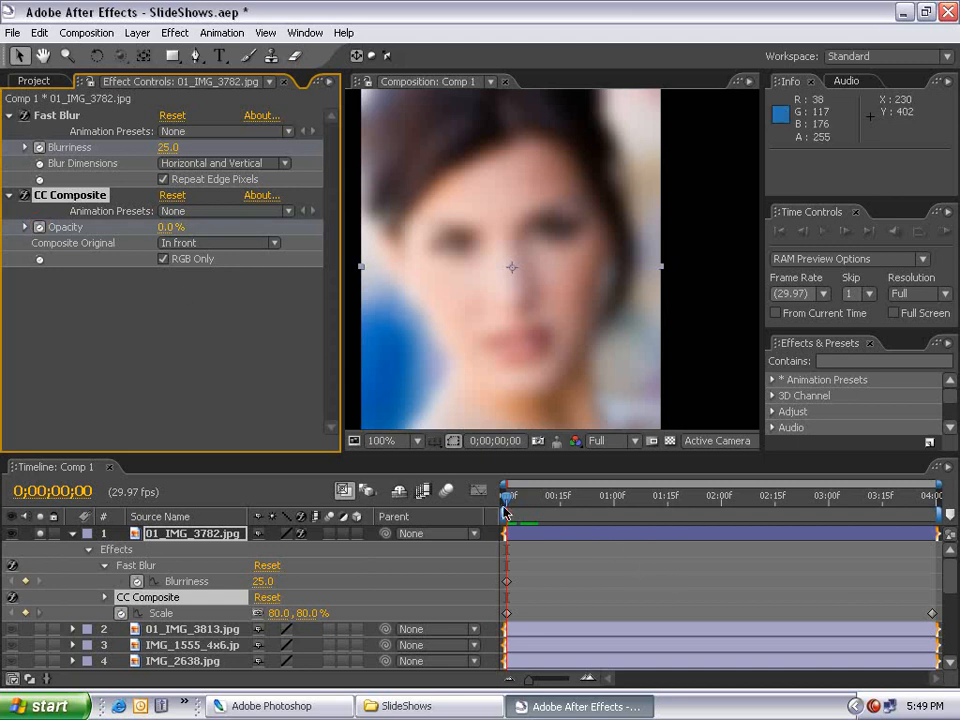
pyautogui.moveTo(497, 503); pyautogui.dragTo(615, 497)
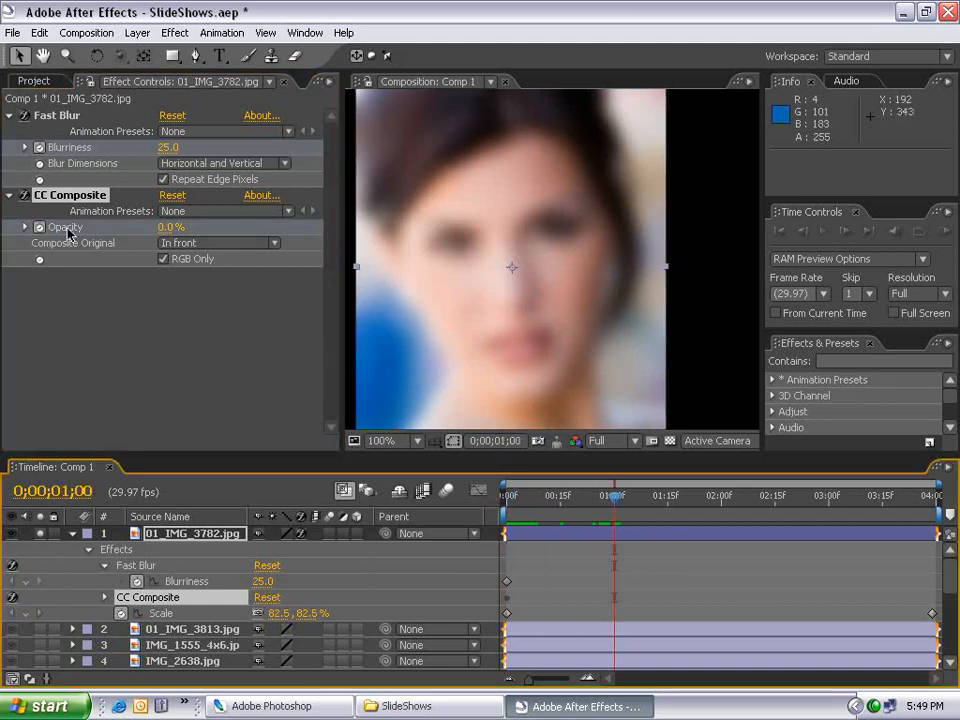
pyautogui.moveTo(172, 227); pyautogui.dragTo(437, 215)
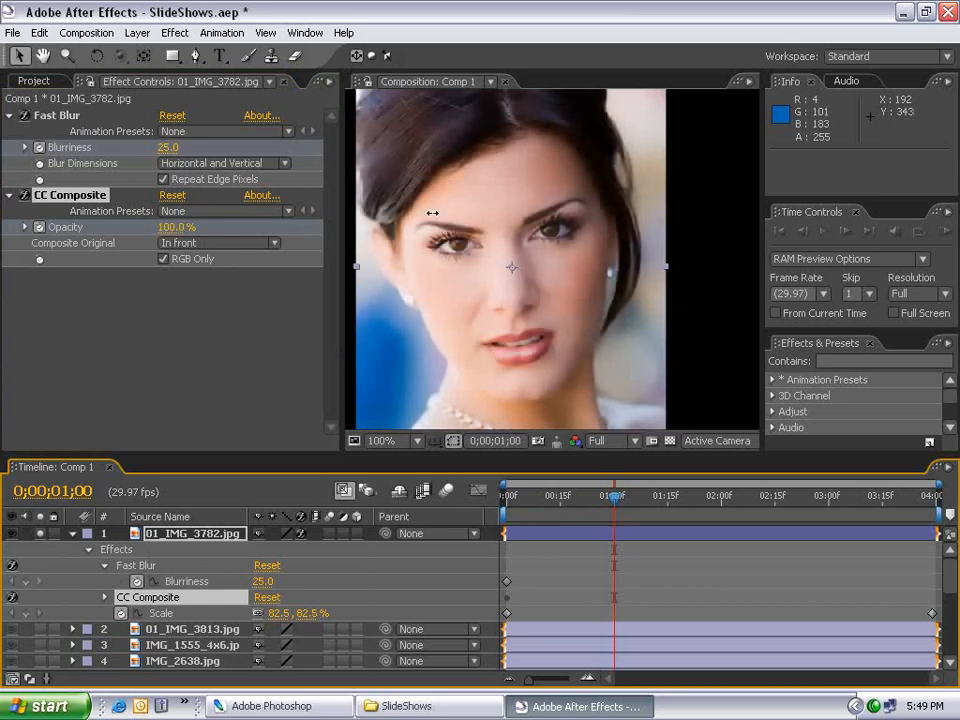
pyautogui.click(626, 568)
pyautogui.moveTo(611, 503)
pyautogui.mouseDown()
pyautogui.moveTo(476, 507)
pyautogui.moveTo(621, 499)
pyautogui.moveTo(611, 499)
pyautogui.mouseUp()
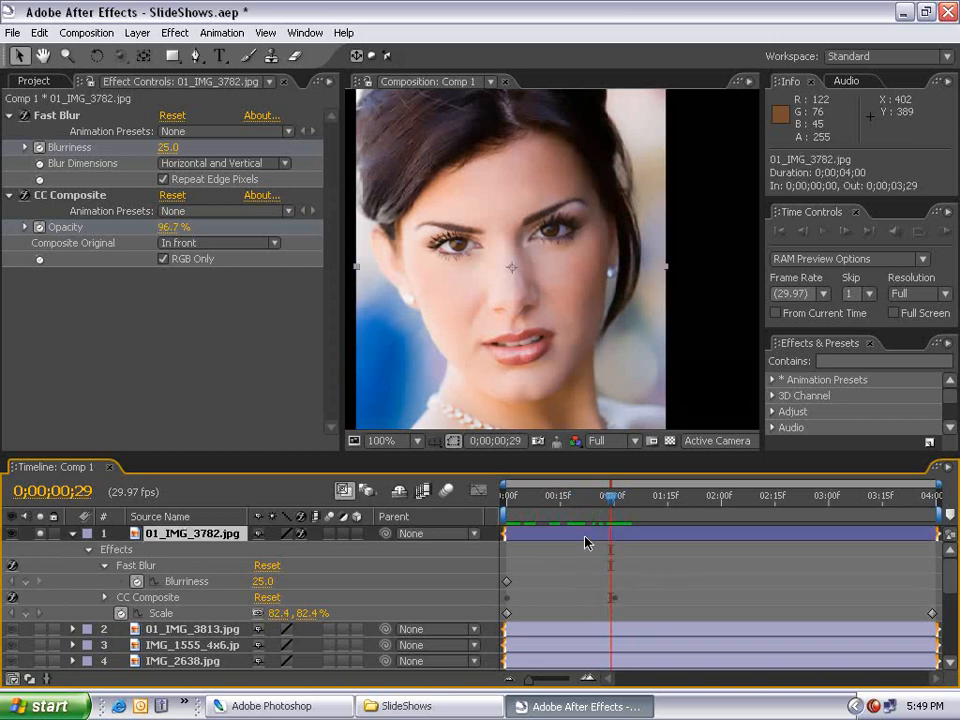
# Reveal the 01_IMG_3782.jpg layer's keyframes and delete the remaining Blurriness keyframe at the first frame.
pyautogui.press('u')
pyautogui.click(554, 545)
pyautogui.press('u')
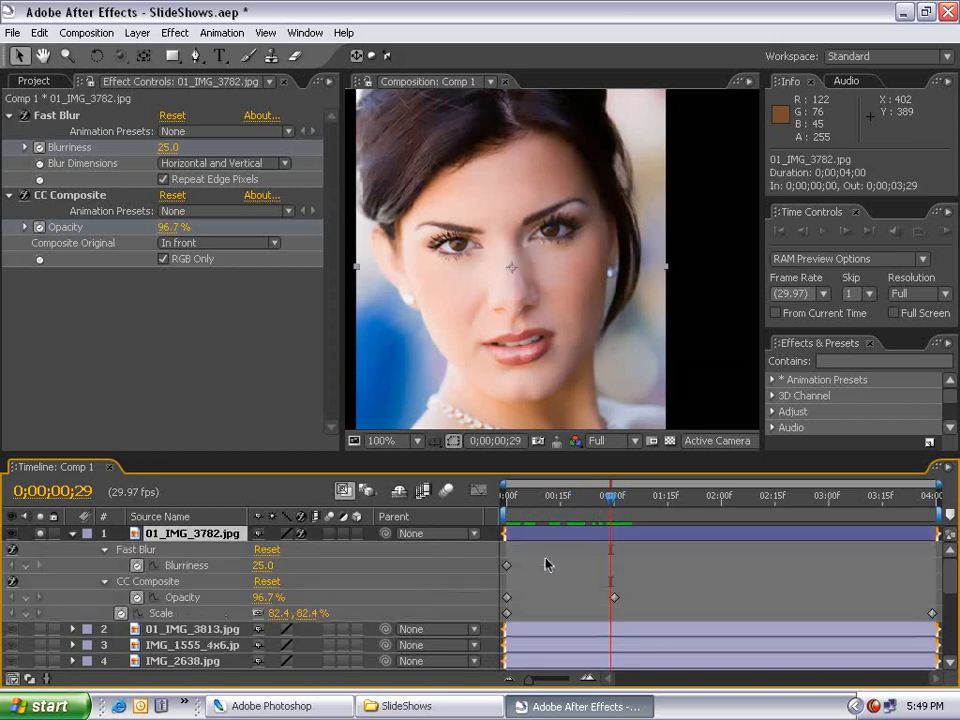
pyautogui.click(506, 567)
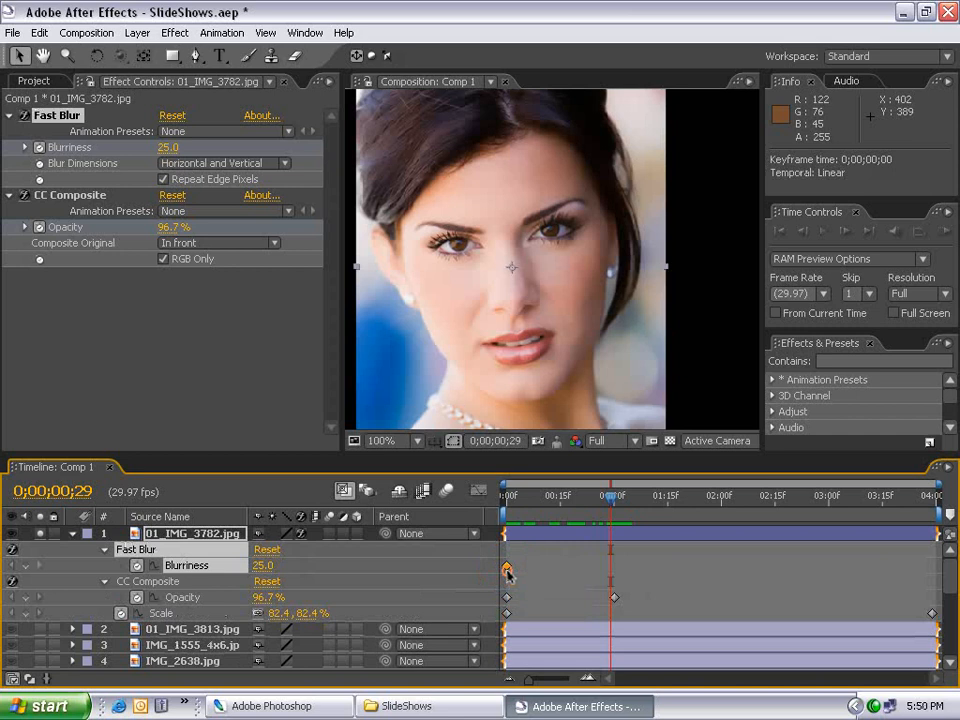
pyautogui.press('Delete')
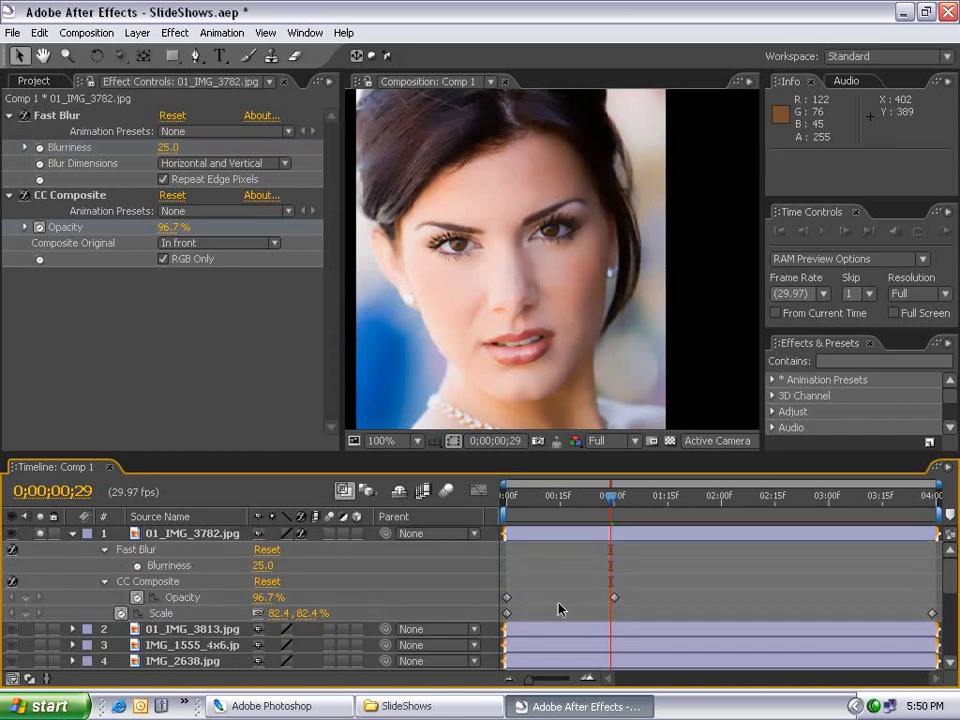
# Apply Easy Ease to both CC Composite Opacity keyframes, preview the blur-to-sharp reveal and return to the first frame.
pyautogui.moveTo(642, 591); pyautogui.dragTo(506, 606)
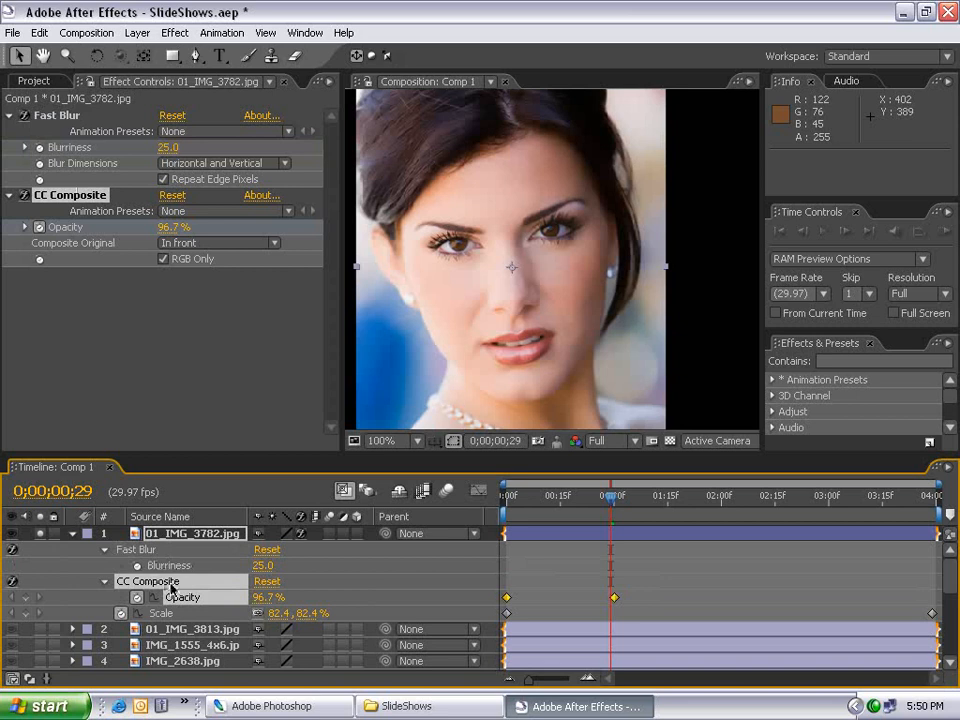
pyautogui.press('F9')
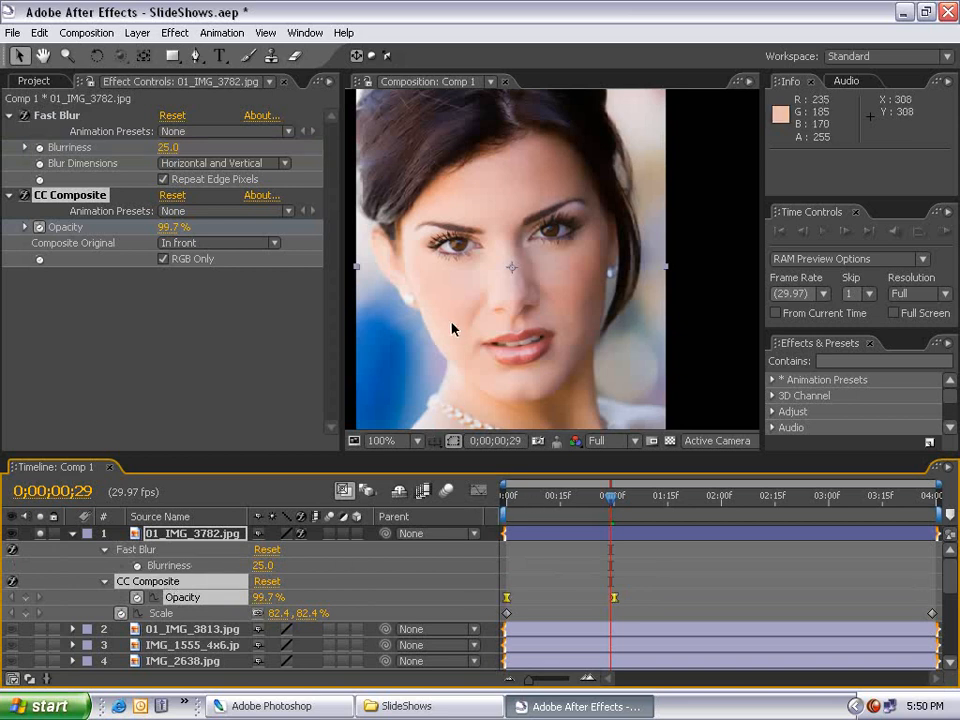
pyautogui.scroll(-1, 506, 330)
pyautogui.press('KP_0')
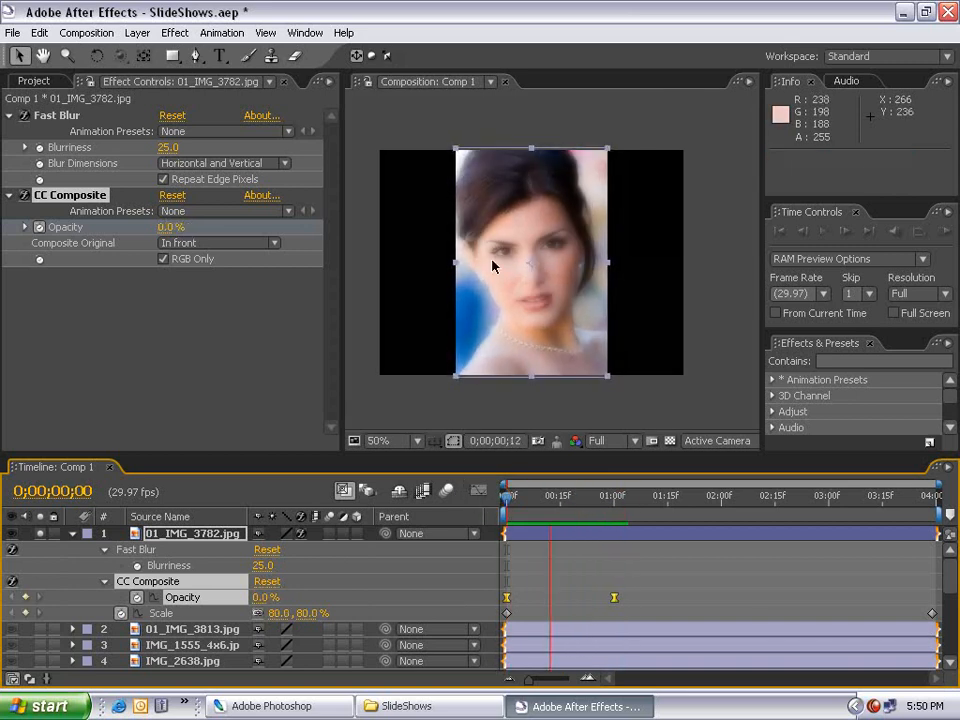
pyautogui.moveTo(607, 498); pyautogui.dragTo(488, 506)
pyautogui.click(642, 563)
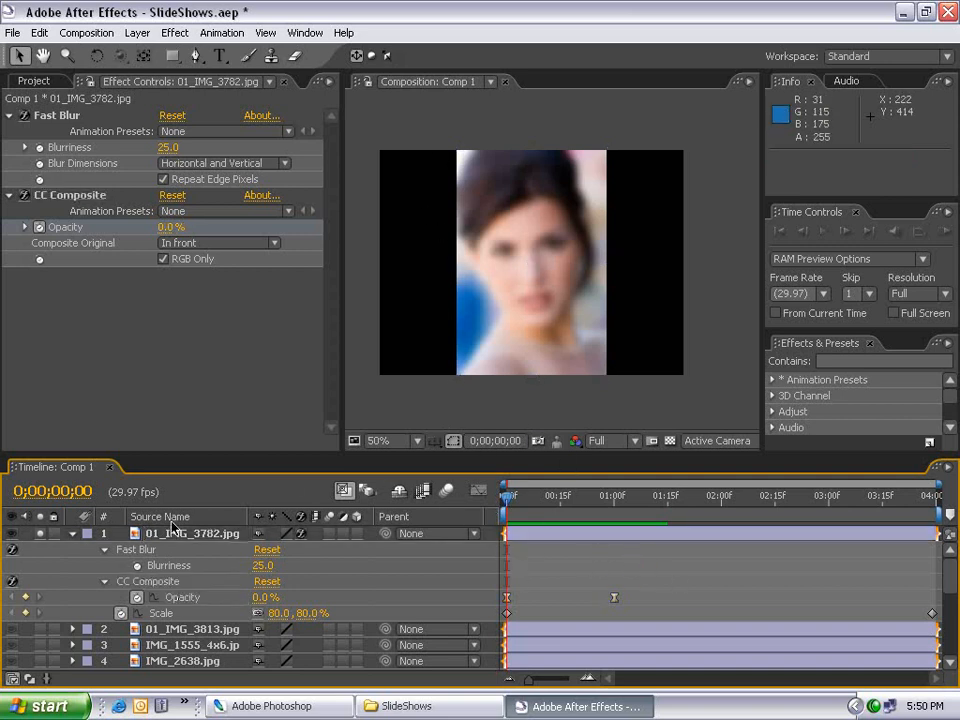
# Enlarge the timeline area and reveal all modified properties of the 01_IMG_3782.jpg layer.
pyautogui.moveTo(176, 457); pyautogui.dragTo(197, 386)
pyautogui.click(568, 466)
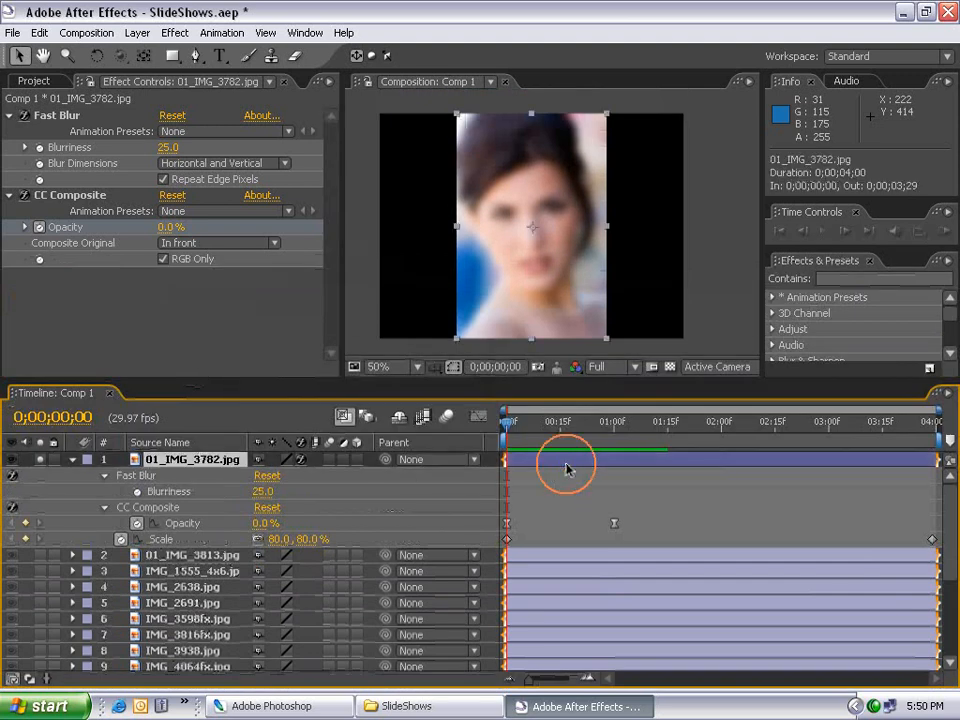
pyautogui.click(75, 460)
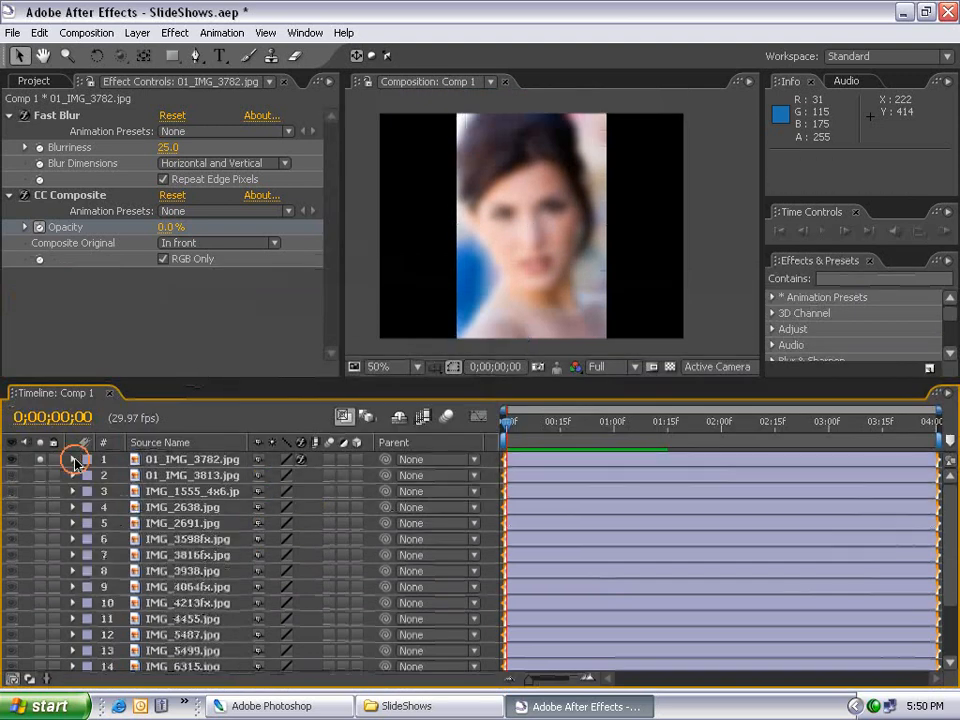
pyautogui.click(512, 472)
pyautogui.click(515, 463)
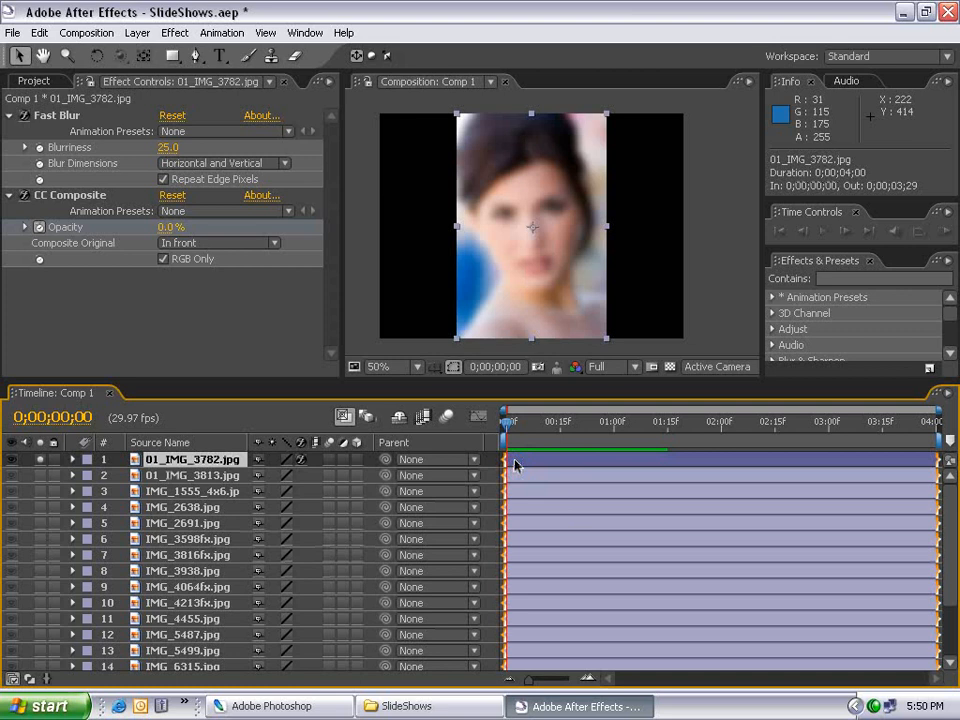
pyautogui.press('u')
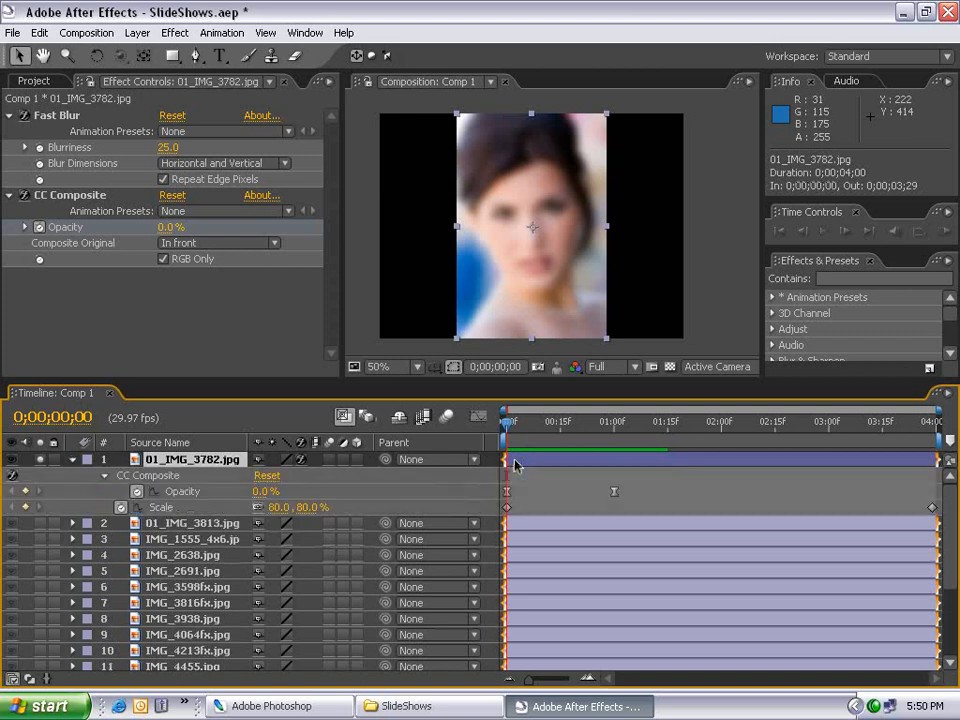
pyautogui.press('u')
pyautogui.press('u')
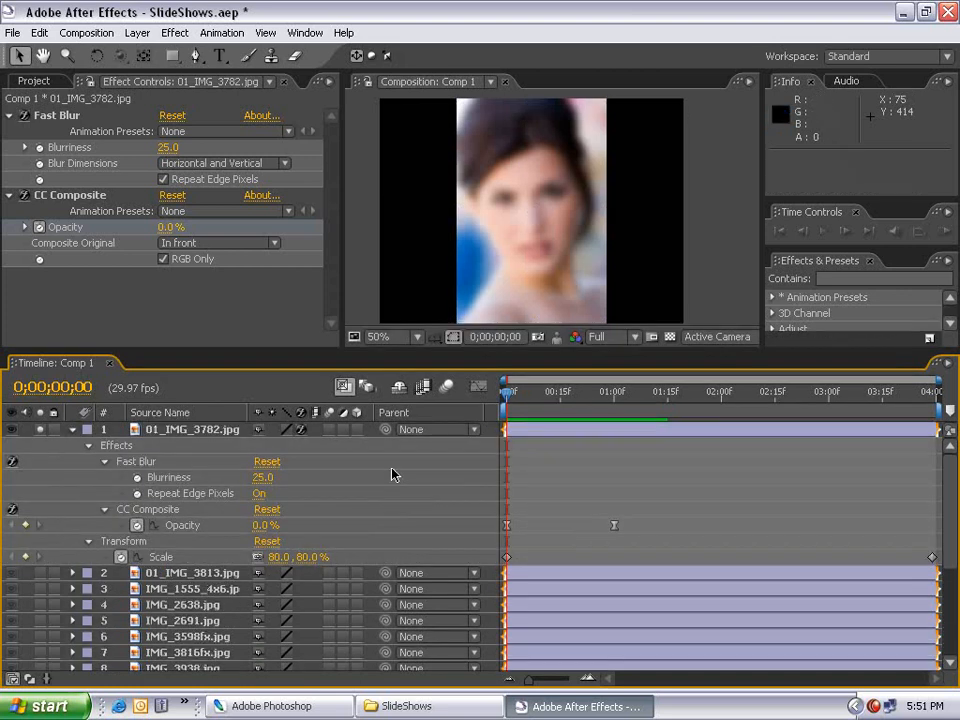
# Copy the Fast Blur and CC Composite effects together with the Scale keyframes from 01_IMG_3782.jpg, and collapse the layer.
pyautogui.click(146, 461)
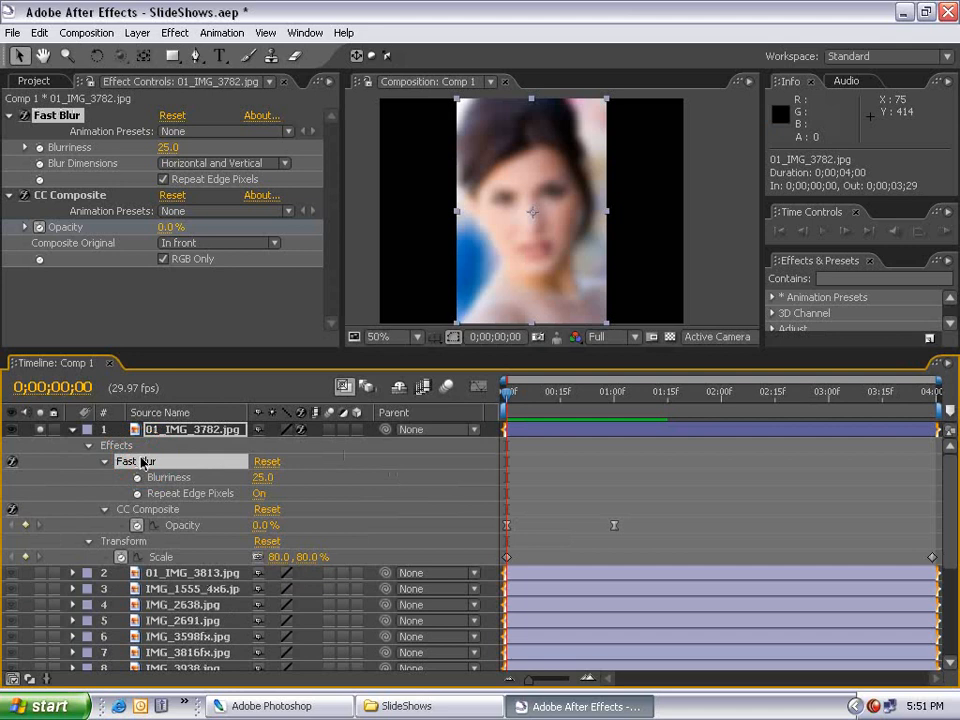
pyautogui.keyDown('ctrl'); pyautogui.click(148, 509); pyautogui.keyUp('ctrl')
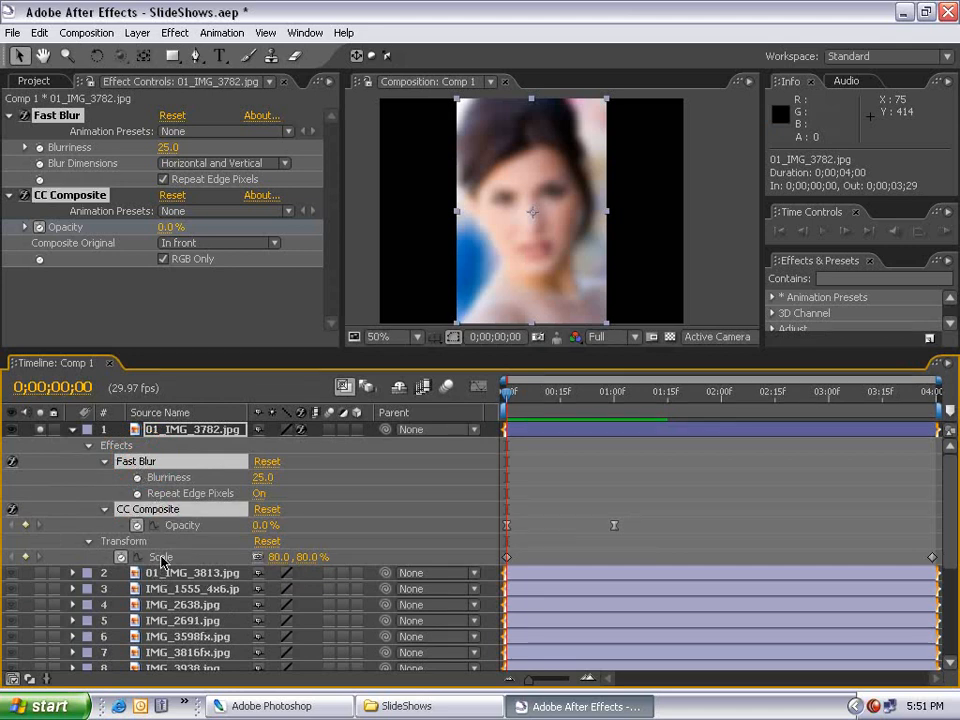
pyautogui.keyDown('ctrl'); pyautogui.click(161, 558); pyautogui.keyUp('ctrl')
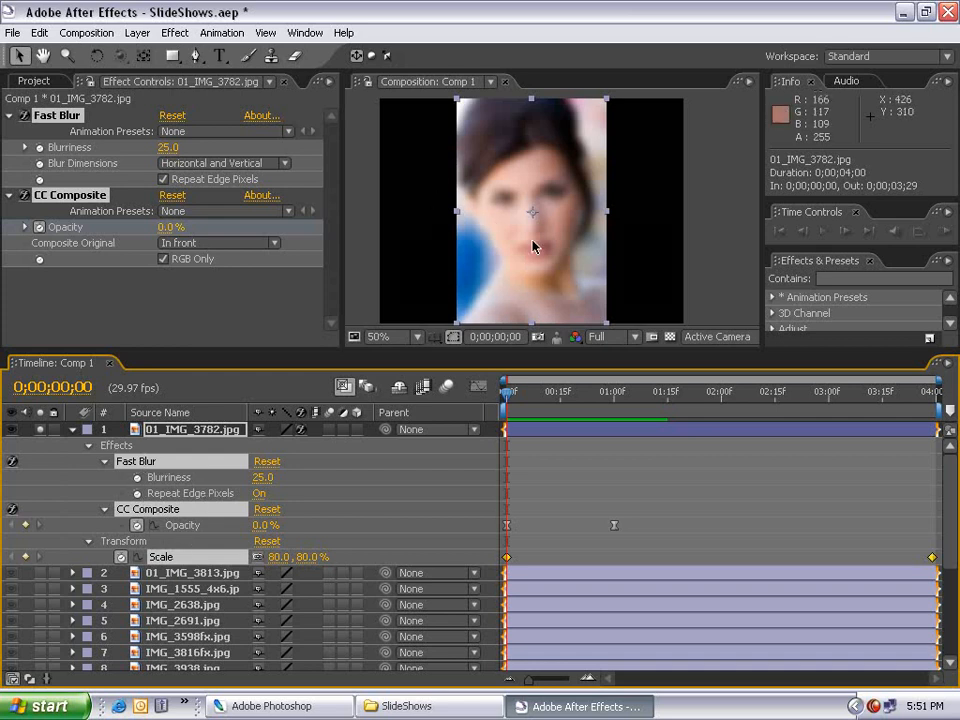
pyautogui.click(40, 32)
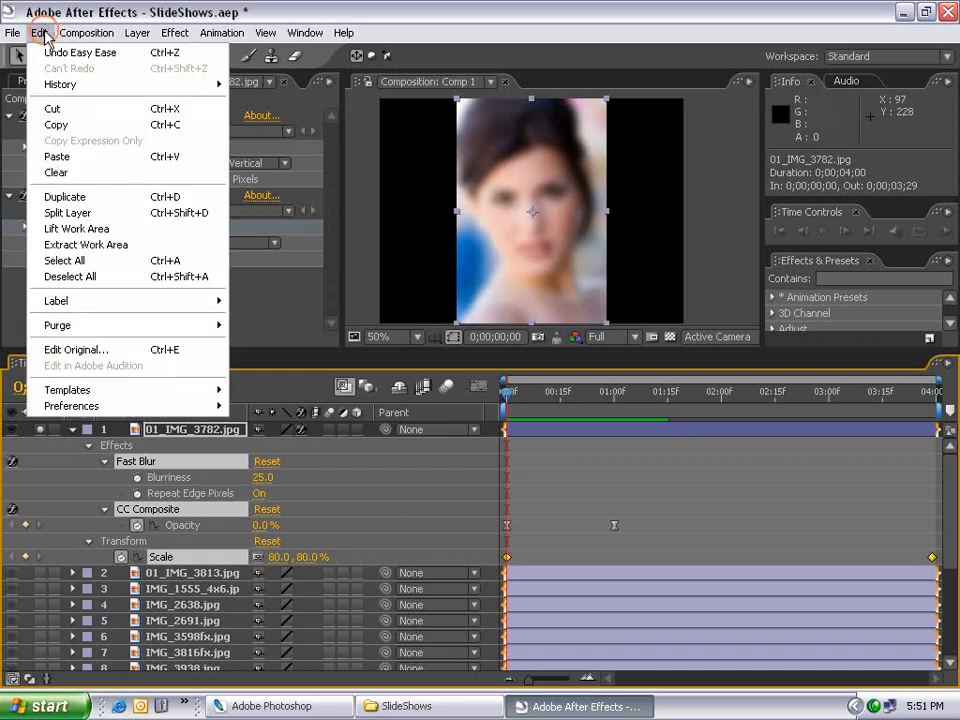
pyautogui.click(48, 121)
pyautogui.click(72, 430)
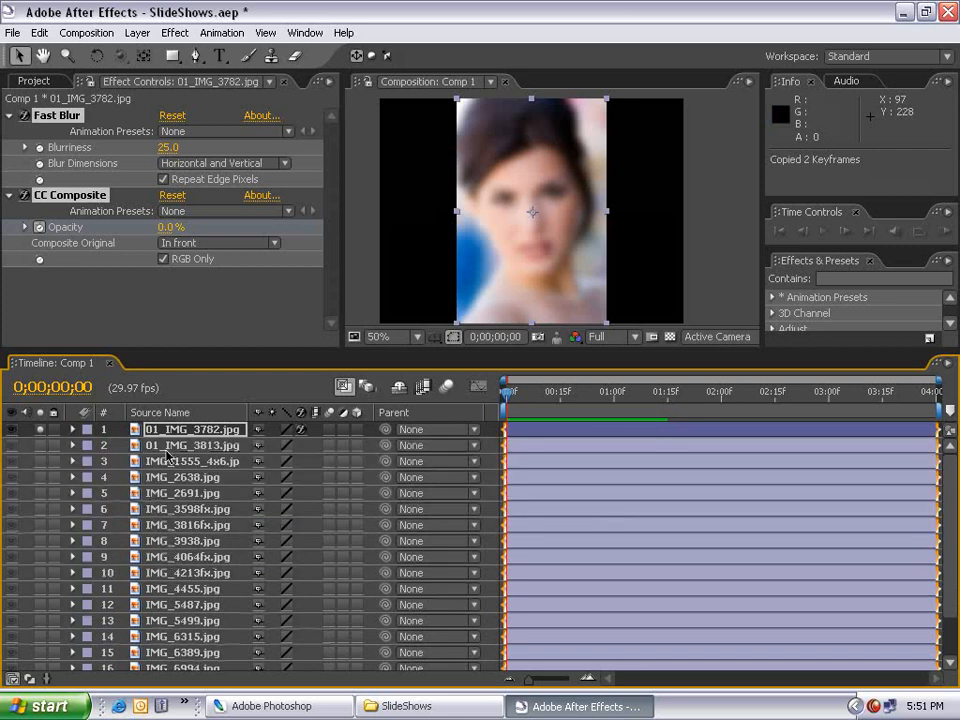
# Paste the copied effects and Scale keyframes onto all layers from 01_IMG_3813.jpg through IMG_9257.jpg.
pyautogui.click(170, 447)
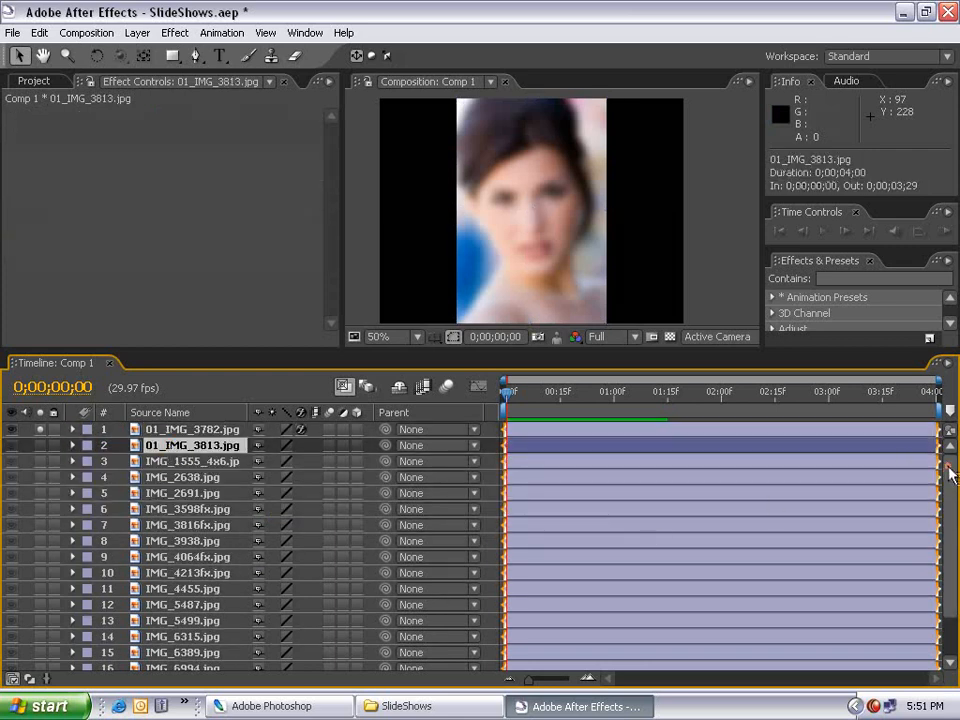
pyautogui.scroll(-1, 936, 480)
pyautogui.keyDown('shift'); pyautogui.click(160, 662); pyautogui.keyUp('shift')
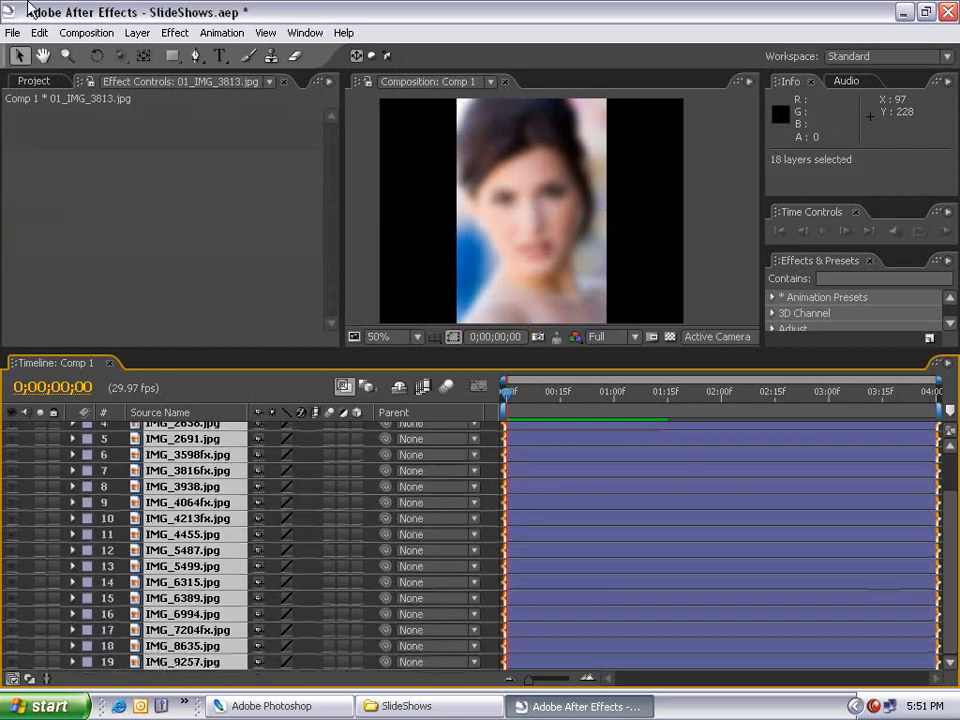
pyautogui.click(39, 32)
pyautogui.click(57, 156)
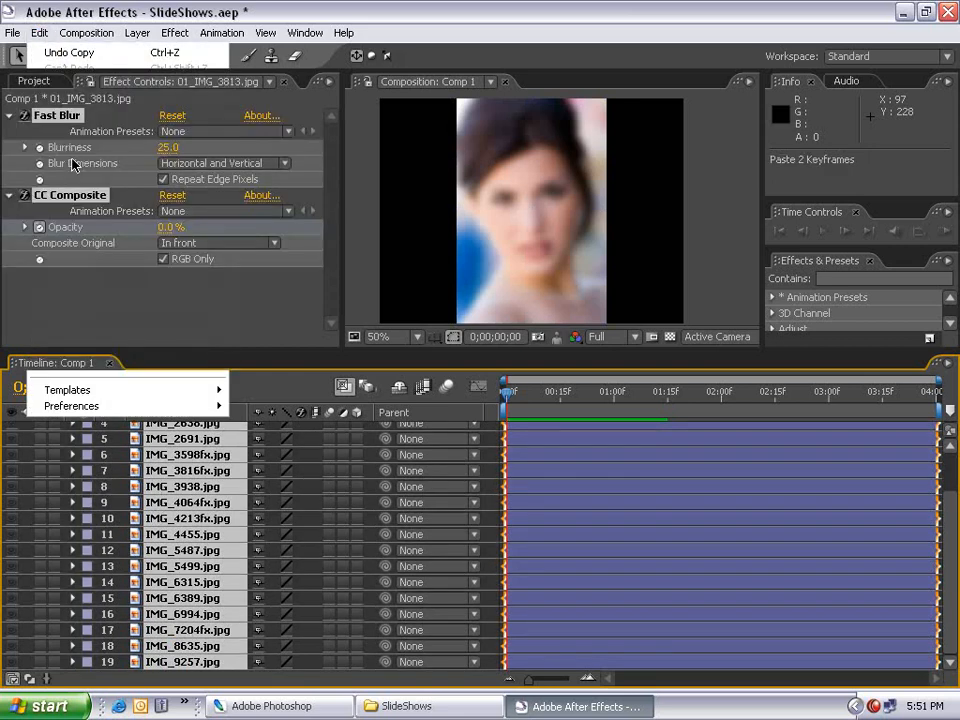
# Turn off solo on the 01_IMG_3782.jpg layer, scrub to 0;00;01;21 to check the result and deselect all layers.
pyautogui.scroll(1, 720, 448)
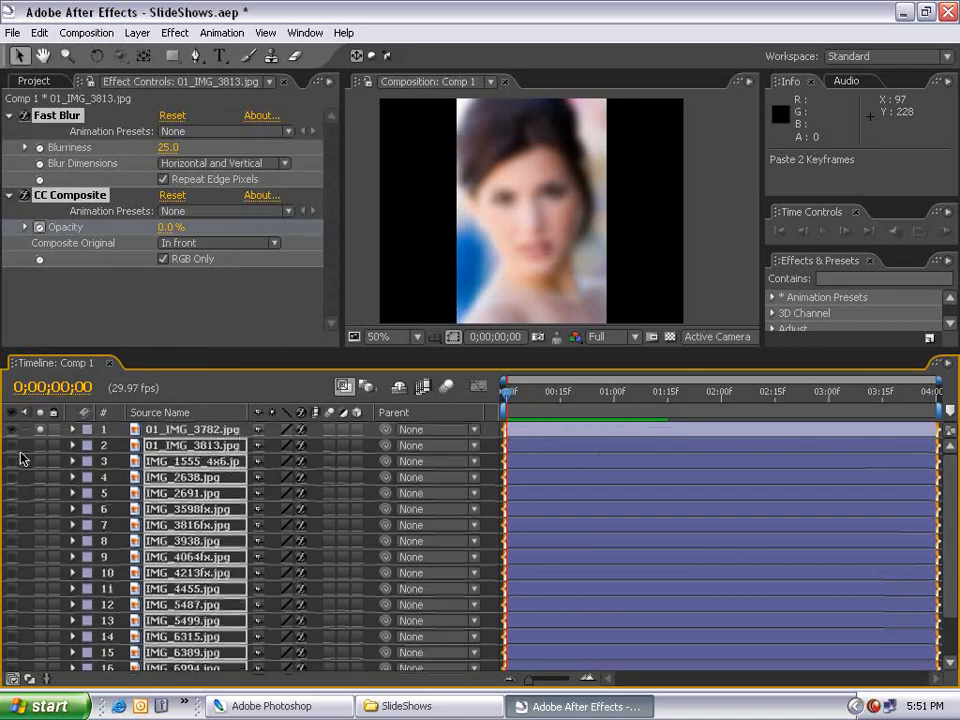
pyautogui.moveTo(520, 409); pyautogui.dragTo(688, 418)
pyautogui.click(731, 290)
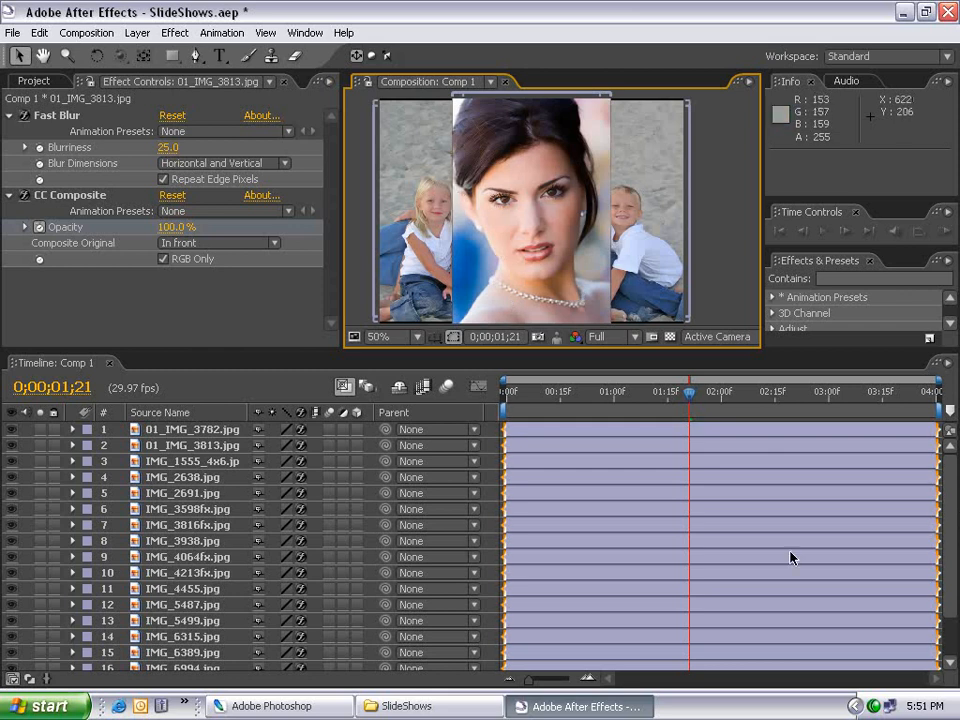
# Sequence all layers from 01_IMG_3782.jpg through IMG_9257.jpg with a 0;00;00;20 overlap and the Dissolve Front Layer transition.
pyautogui.click(198, 432)
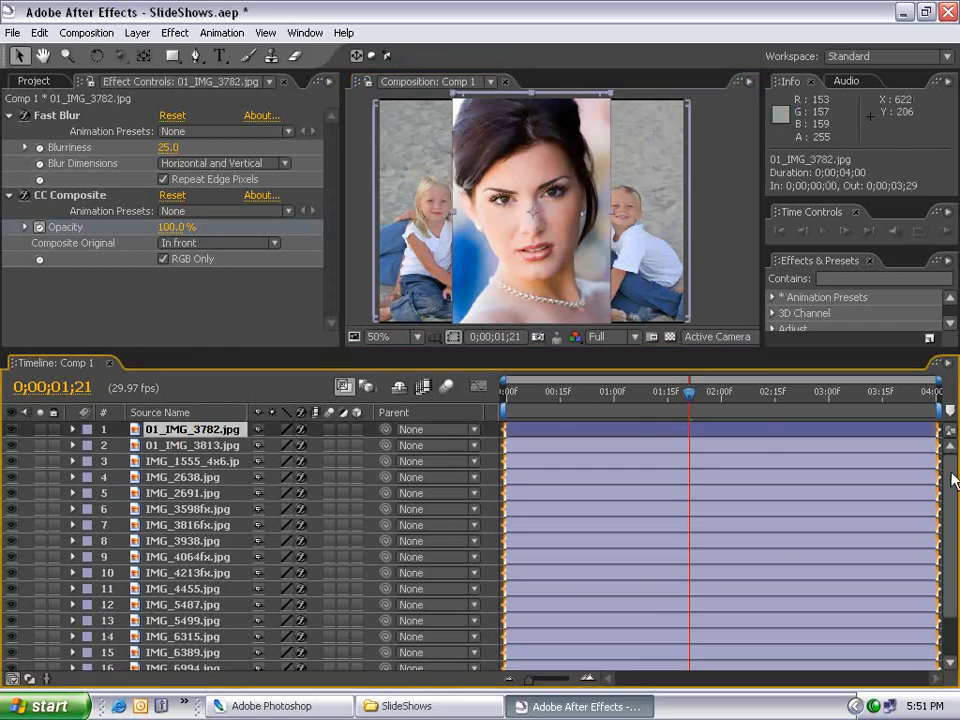
pyautogui.scroll(-2, 728, 580)
pyautogui.keyDown('shift'); pyautogui.click(177, 664); pyautogui.keyUp('shift')
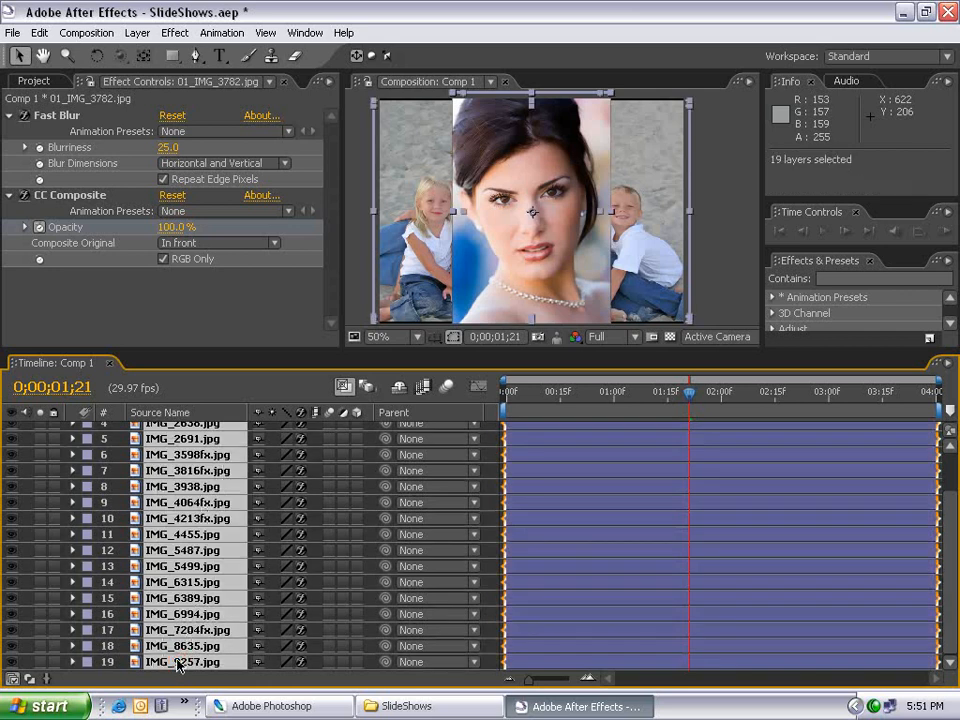
pyautogui.click(222, 32)
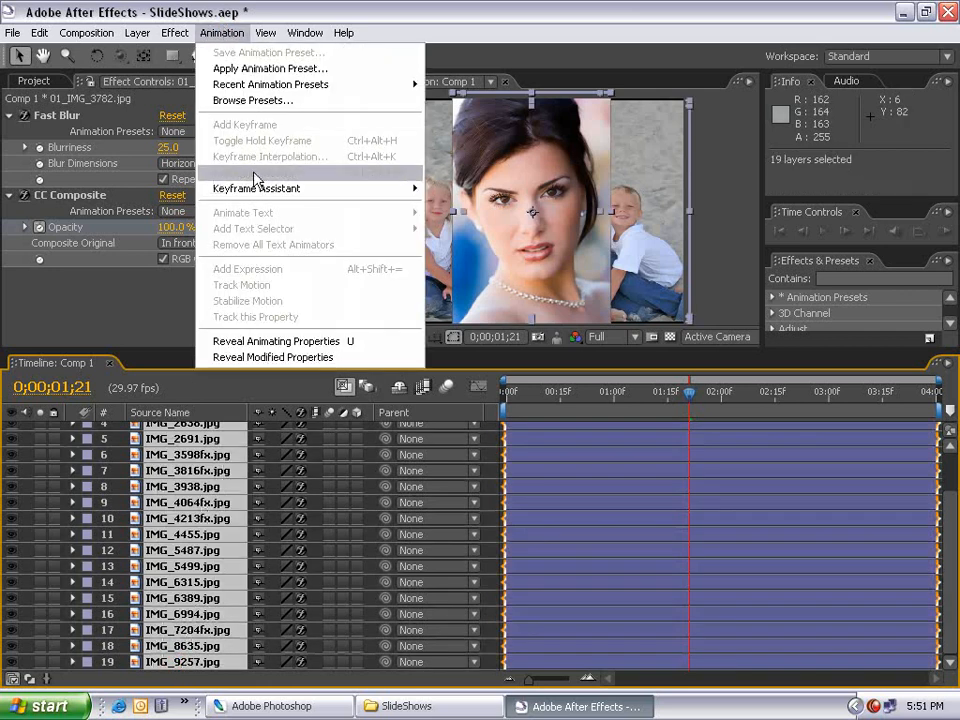
pyautogui.moveTo(248, 192)
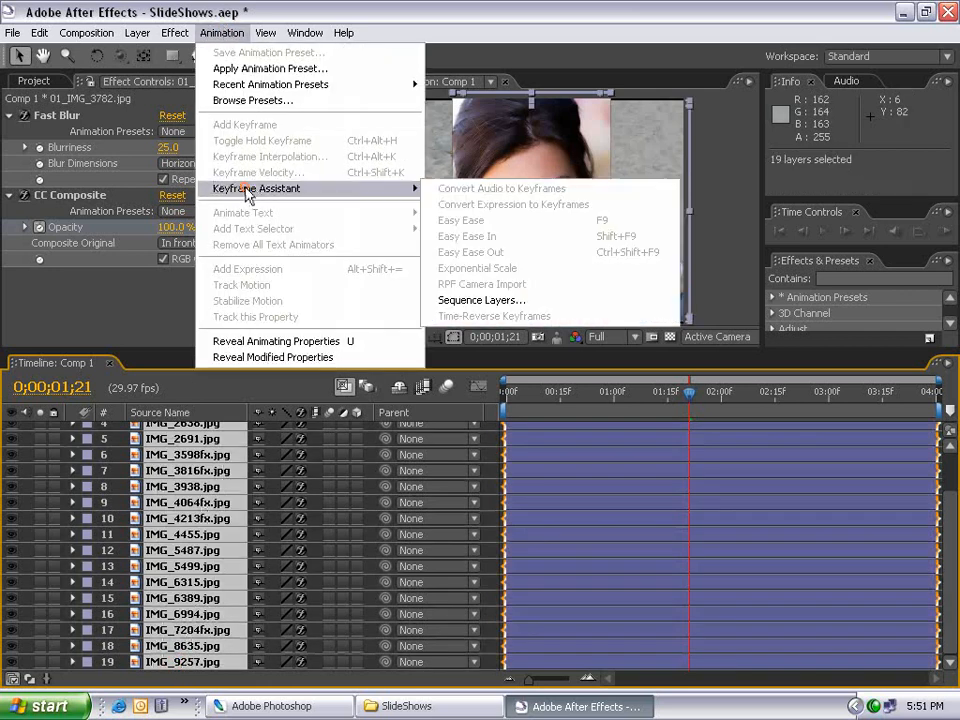
pyautogui.click(488, 300)
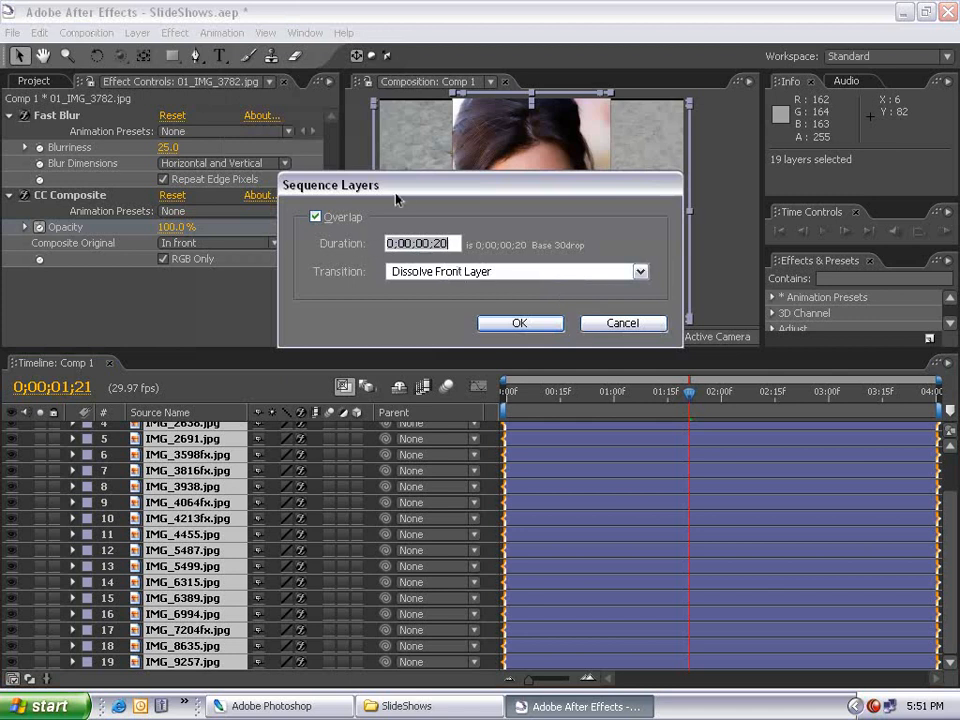
pyautogui.moveTo(400, 189); pyautogui.dragTo(368, 303)
pyautogui.click(406, 357)
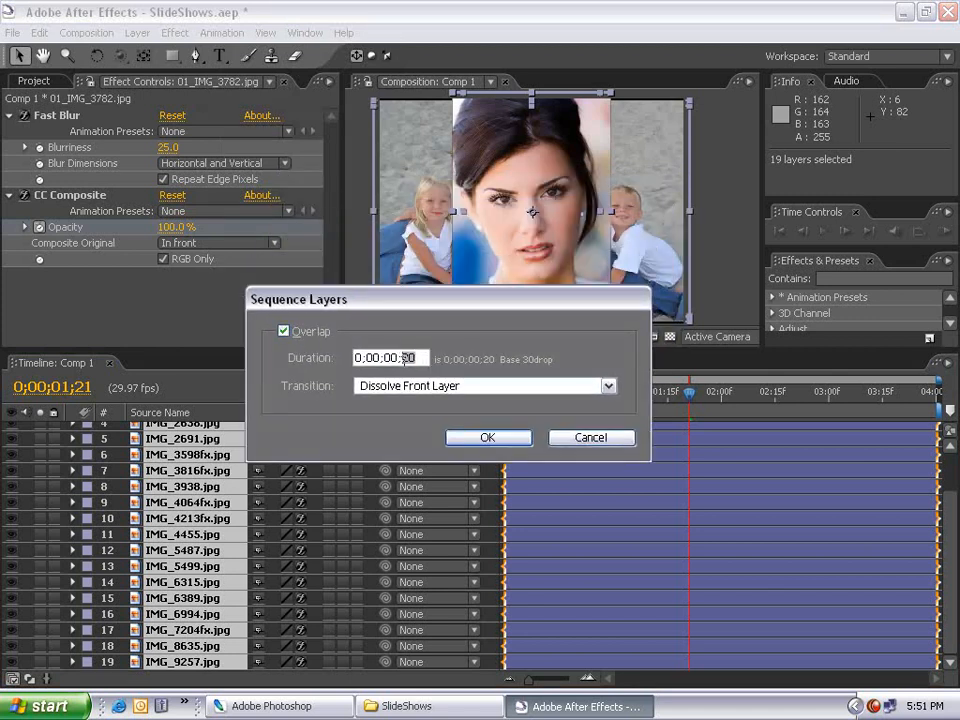
pyautogui.click(395, 384)
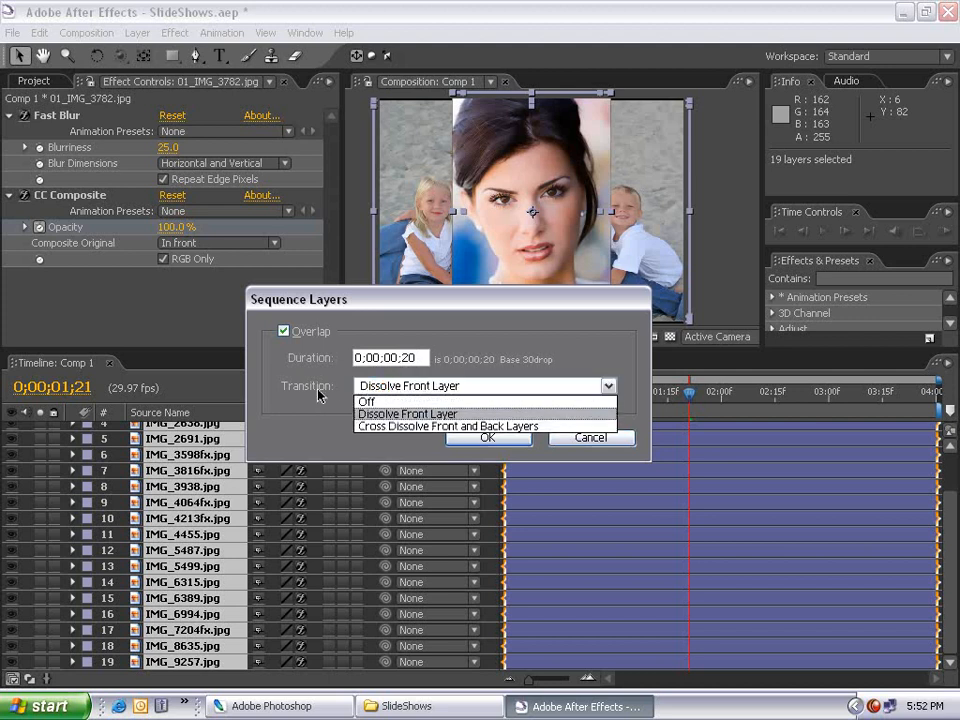
pyautogui.click(373, 415)
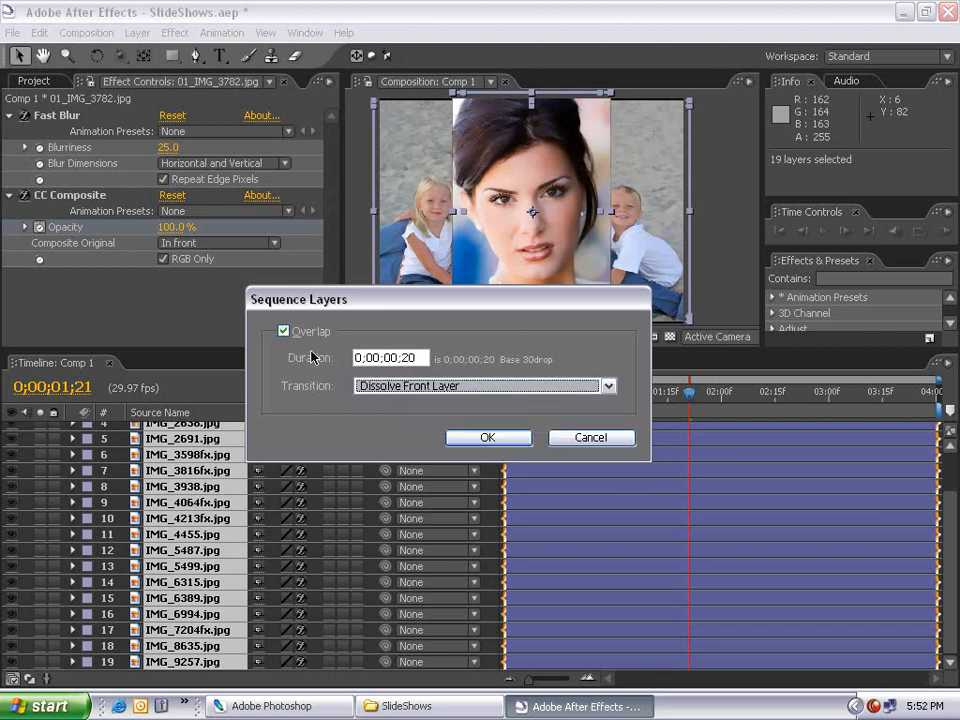
pyautogui.click(486, 438)
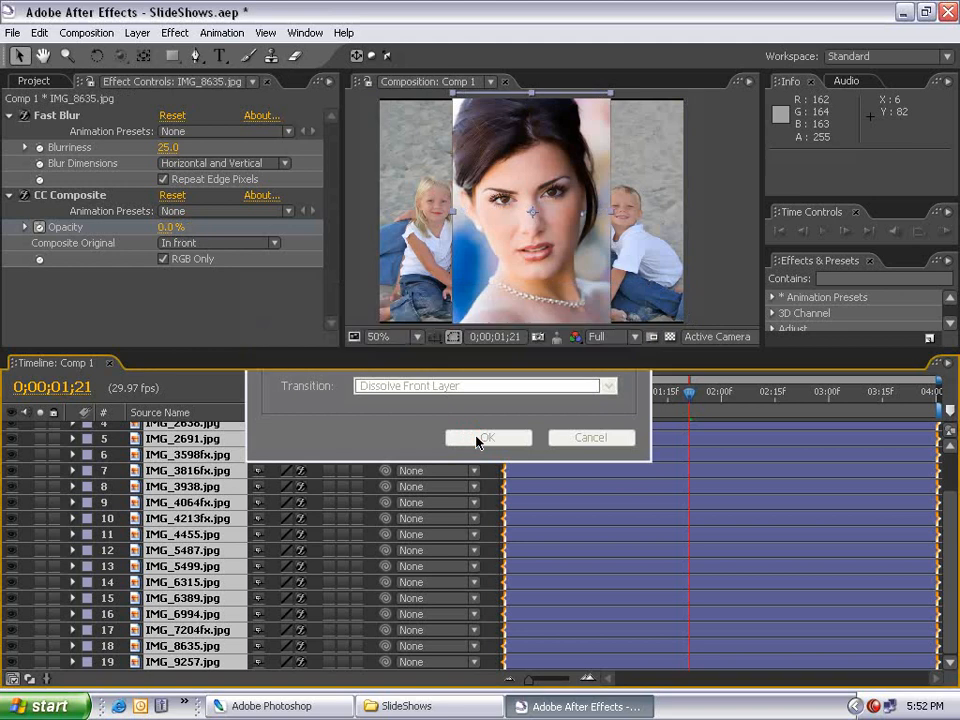
# Scrub across the dissolve between the first two photos and return to 0;00;00;00.
pyautogui.scroll(1, 791, 435)
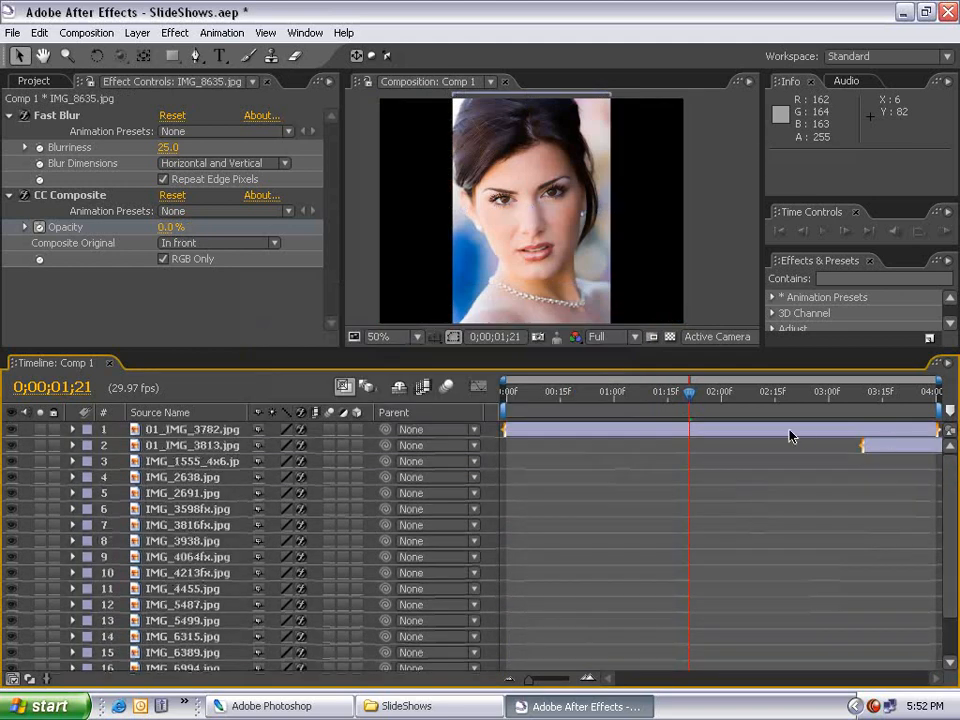
pyautogui.moveTo(866, 395); pyautogui.dragTo(500, 440)
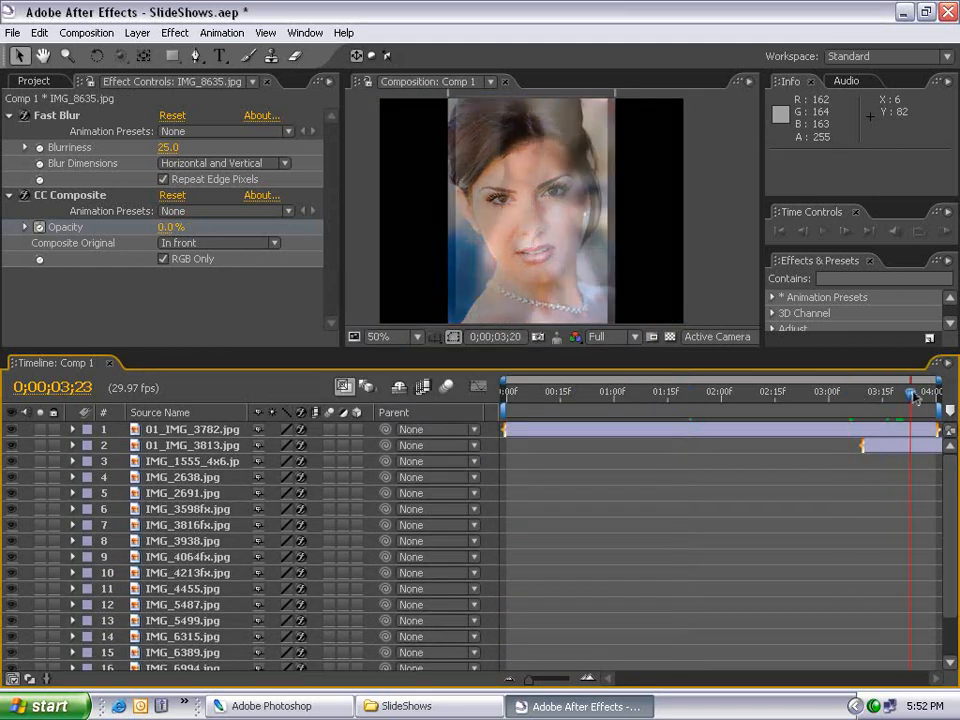
pyautogui.click(661, 495)
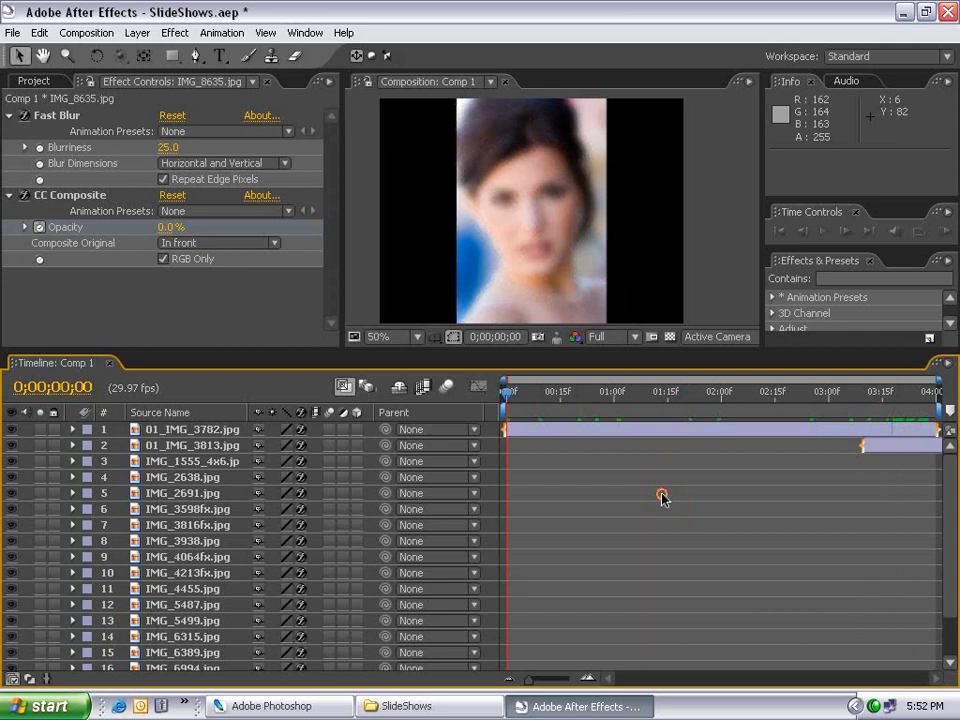
# Set the composition's duration to 0;02;04;00.
pyautogui.click(78, 33)
pyautogui.click(103, 77)
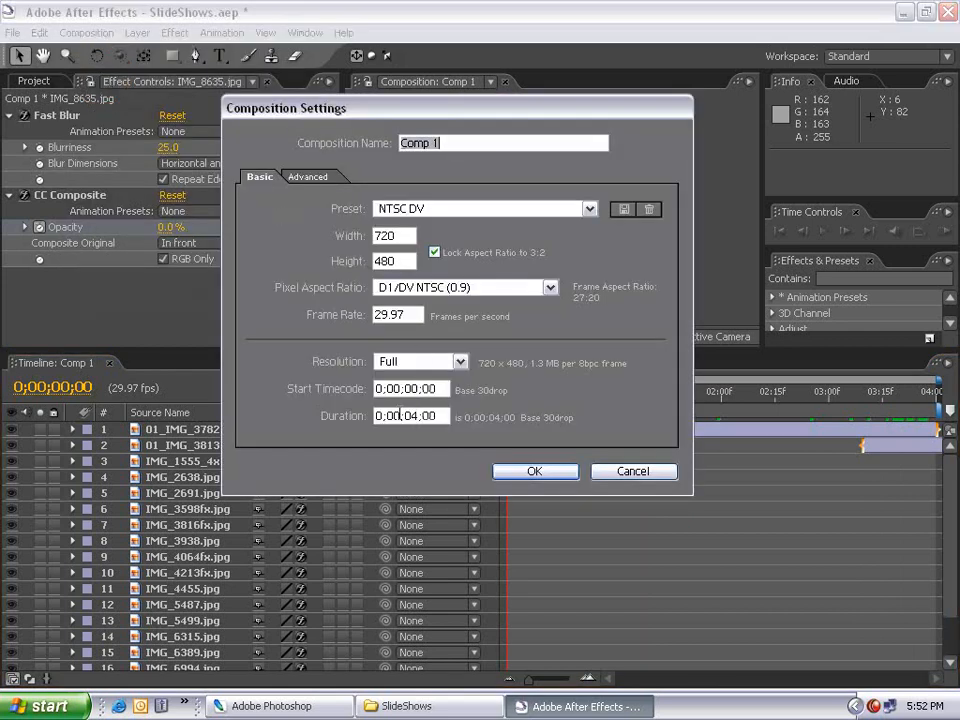
pyautogui.write('2')
pyautogui.rightClick(392, 412)
pyautogui.click(527, 483)
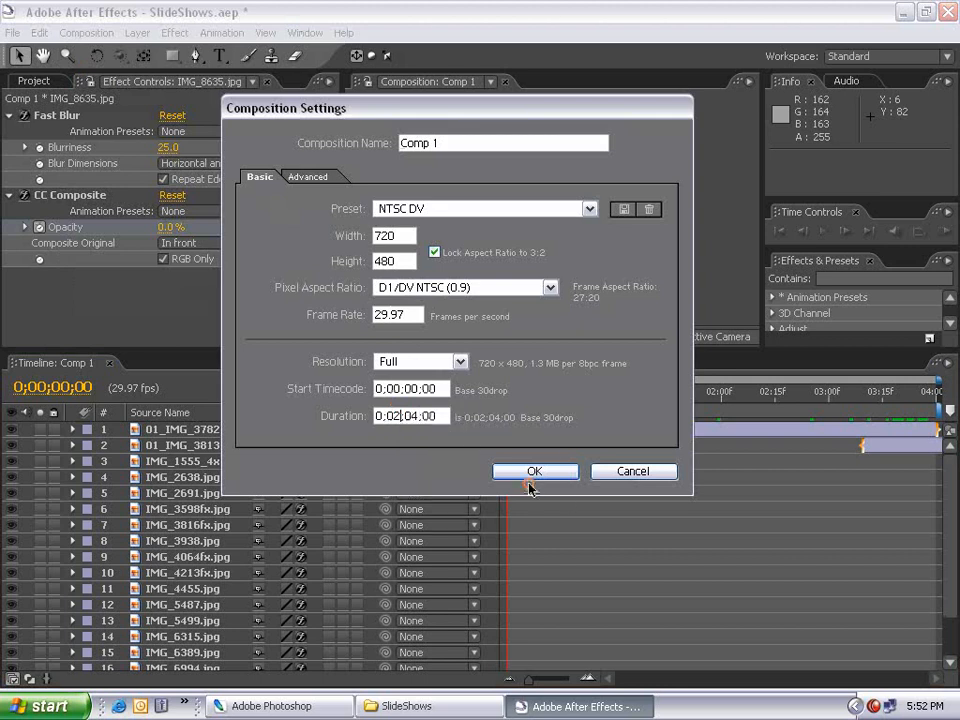
pyautogui.click(534, 476)
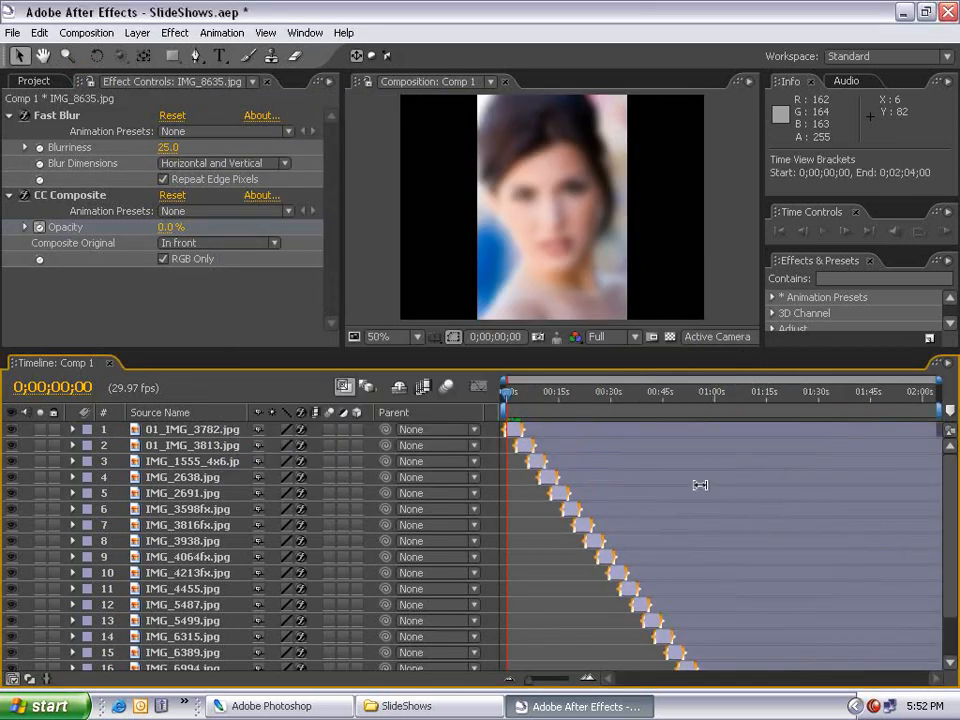
# End the work area at IMG_9257.jpg's out point, 0;01;04;01, and trim the composition to the work area.
pyautogui.press('`')
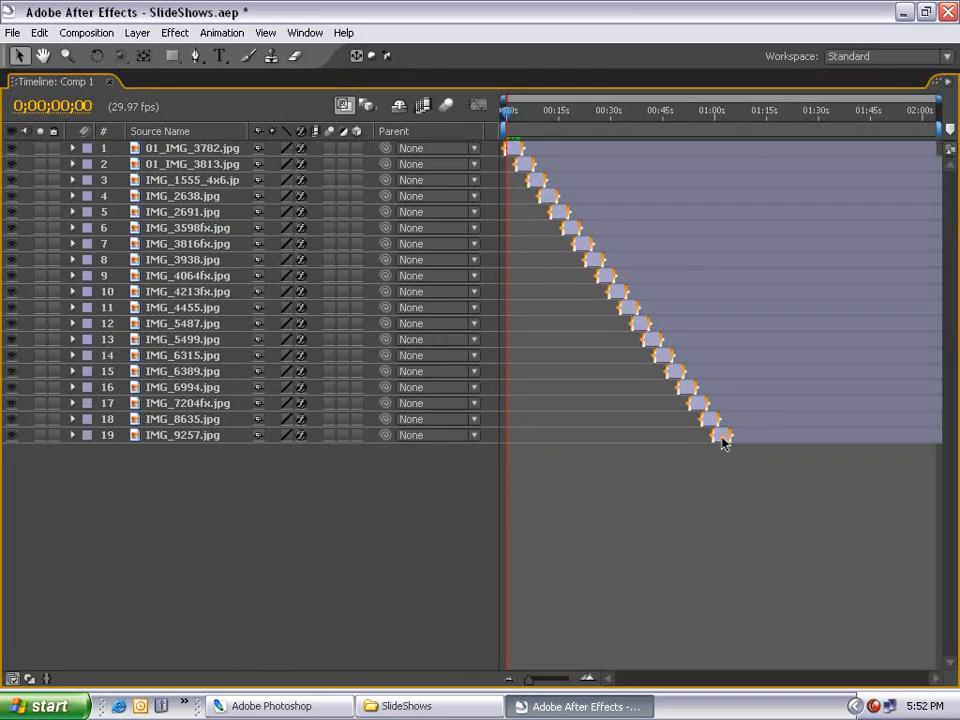
pyautogui.click(722, 438)
pyautogui.press('i')
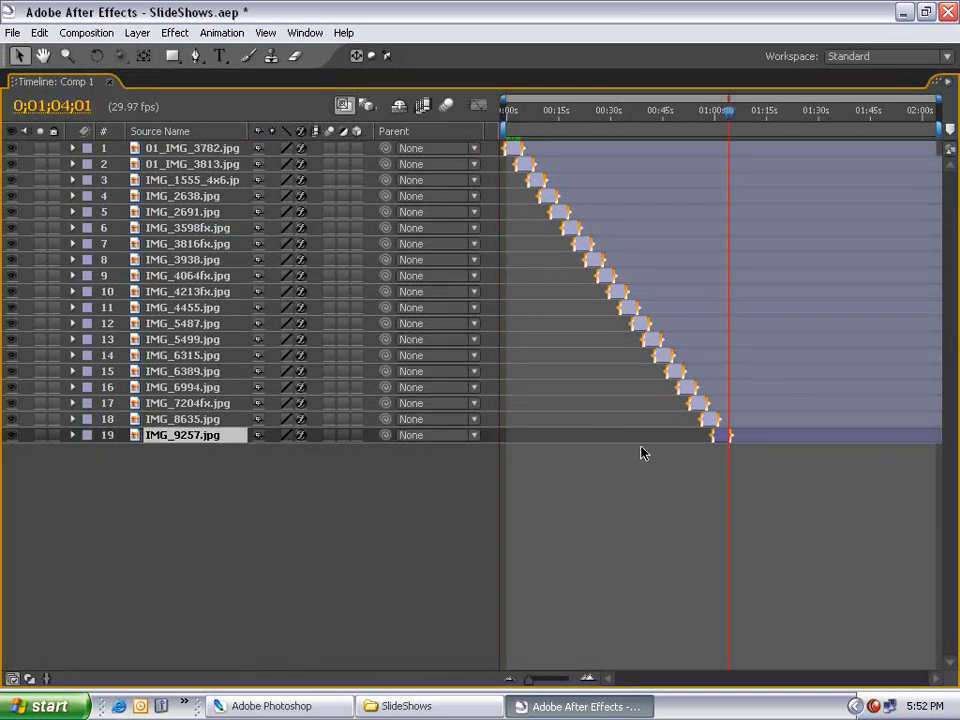
pyautogui.press('n')
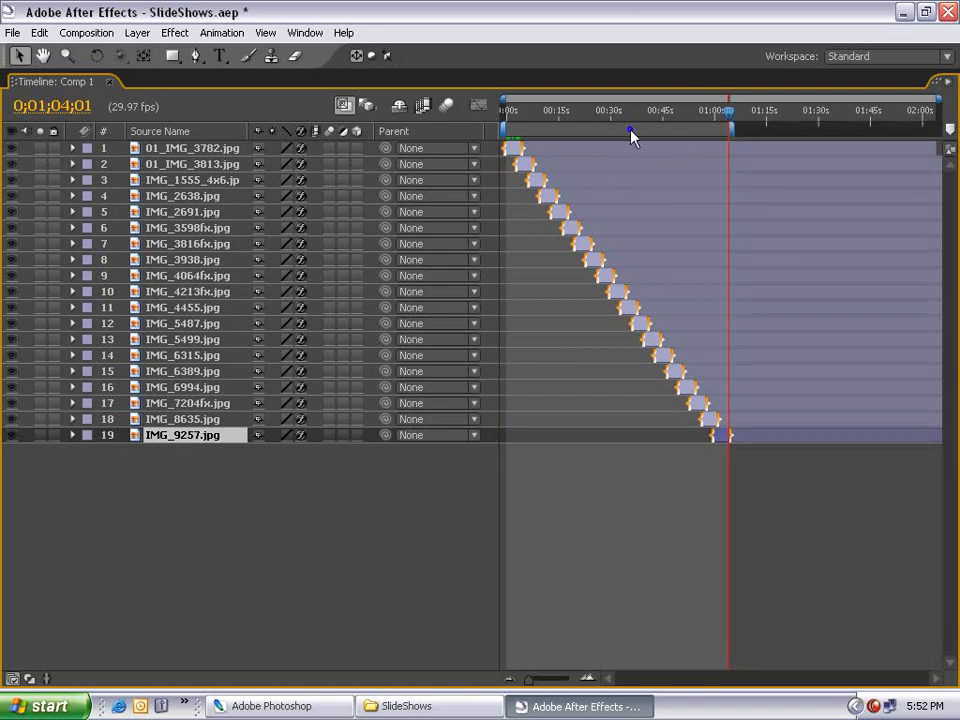
pyautogui.rightClick(631, 137)
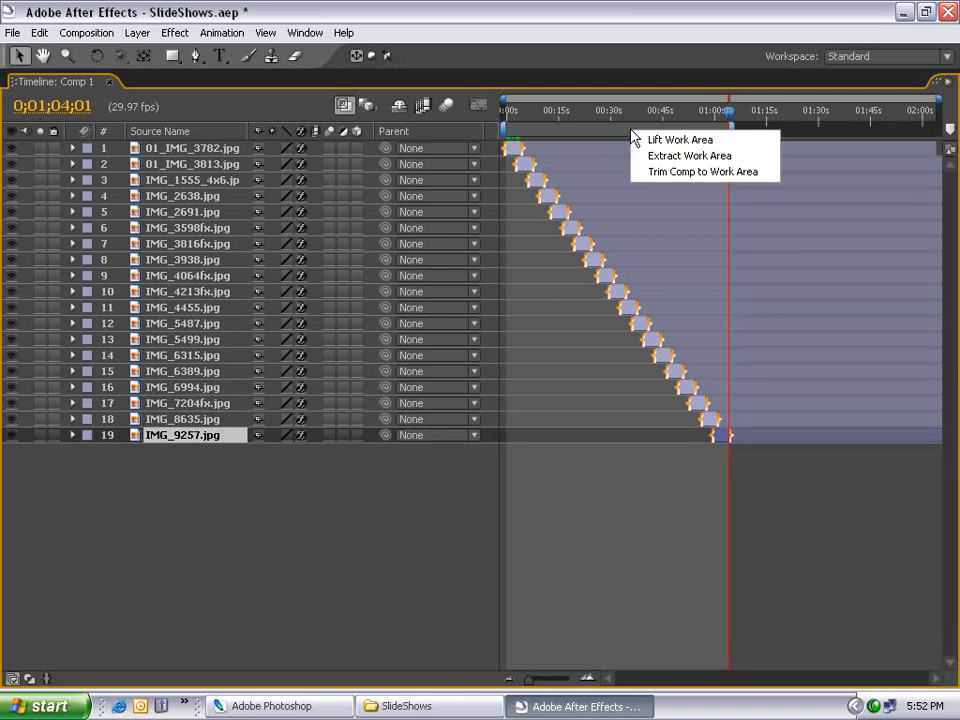
pyautogui.click(695, 170)
# Scrub through the trimmed composition, restore the full panel layout and return to 0;00;00;00.
pyautogui.moveTo(933, 113); pyautogui.dragTo(832, 176)
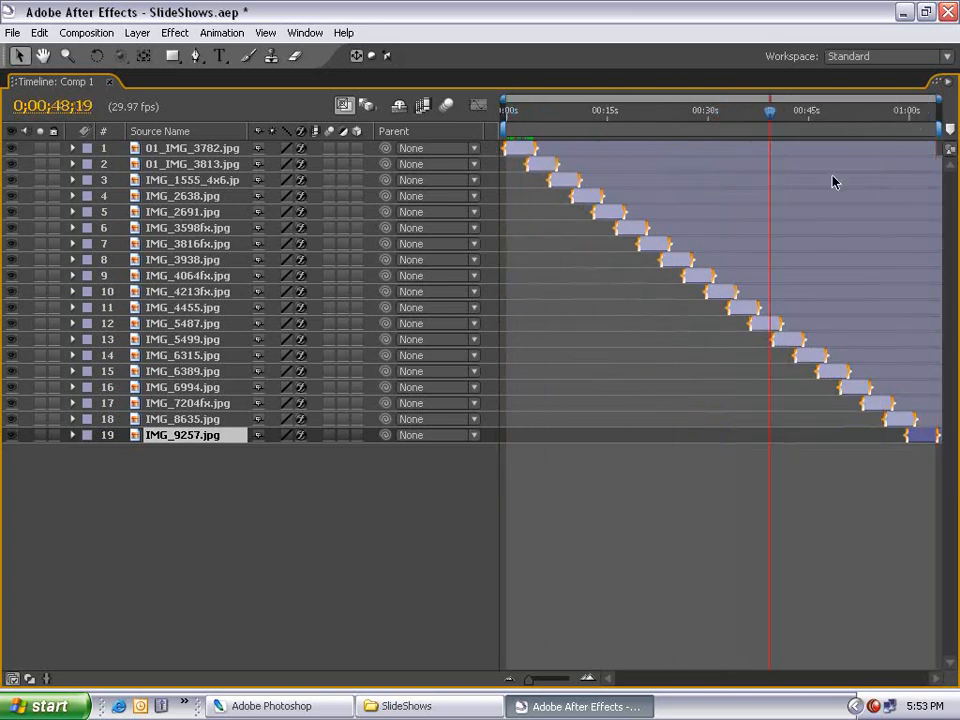
pyautogui.press('`')
pyautogui.press('Home')
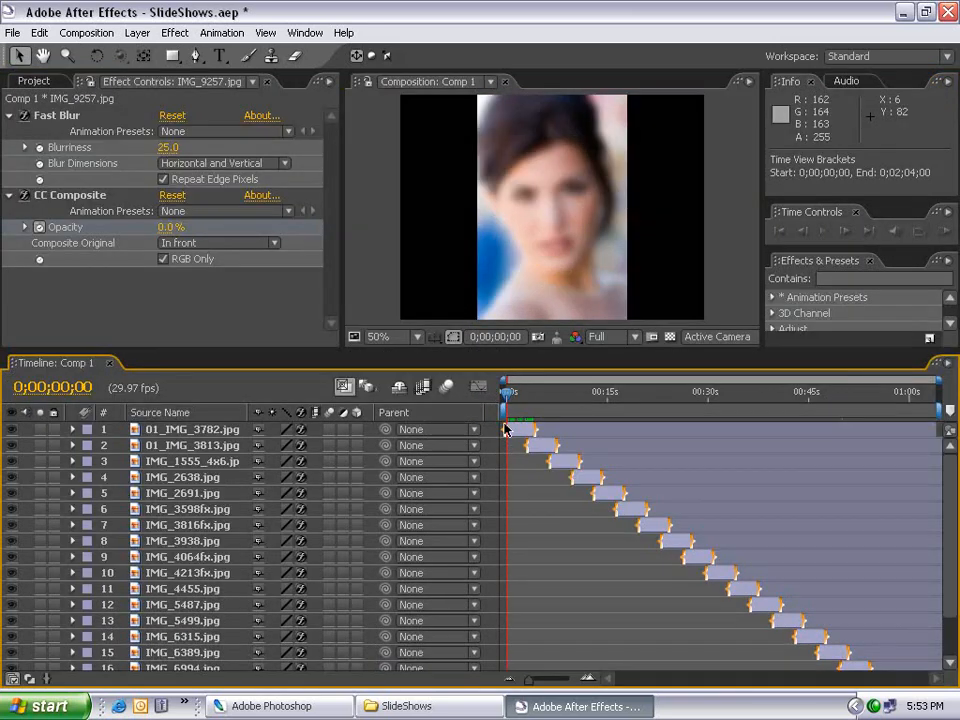
# Fade in 01_IMG_3782.jpg by keyframing its layer Opacity from 0% at 0;00;00;00 to 100% at 0;00;00;10.
pyautogui.click(510, 430)
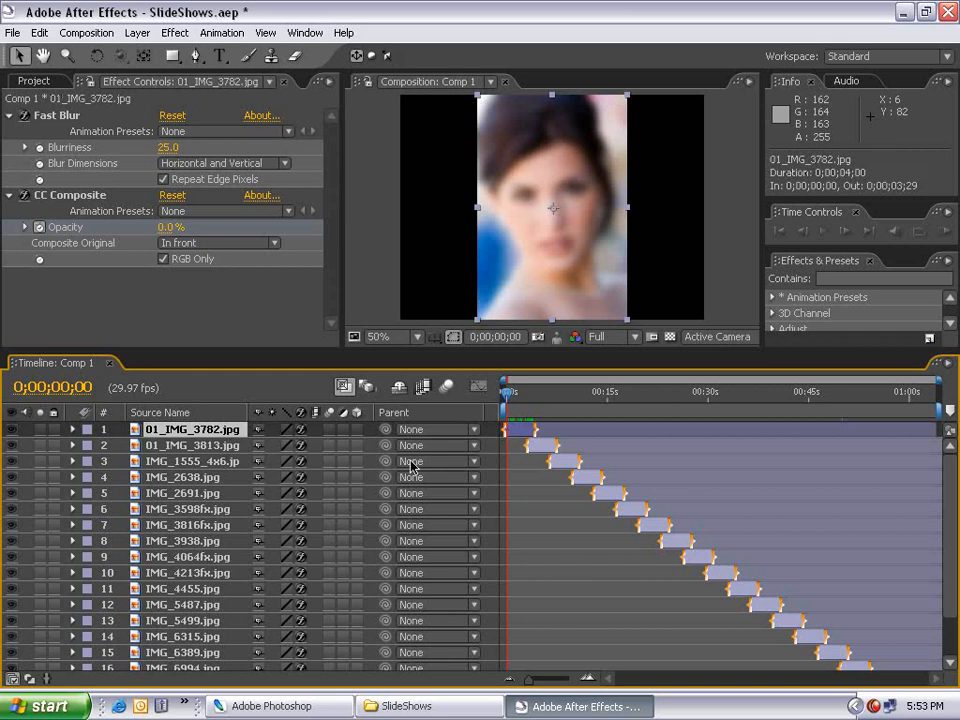
pyautogui.press('t')
pyautogui.click(26, 446)
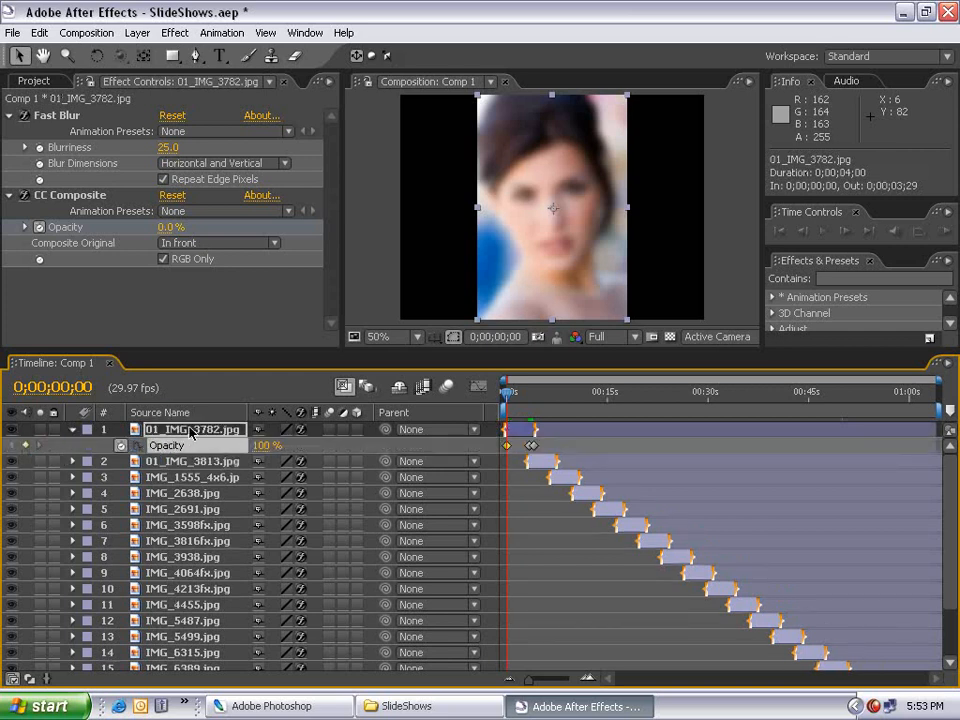
pyautogui.press('=')
pyautogui.press('=')
pyautogui.hotkey('shift', 'pagedown')
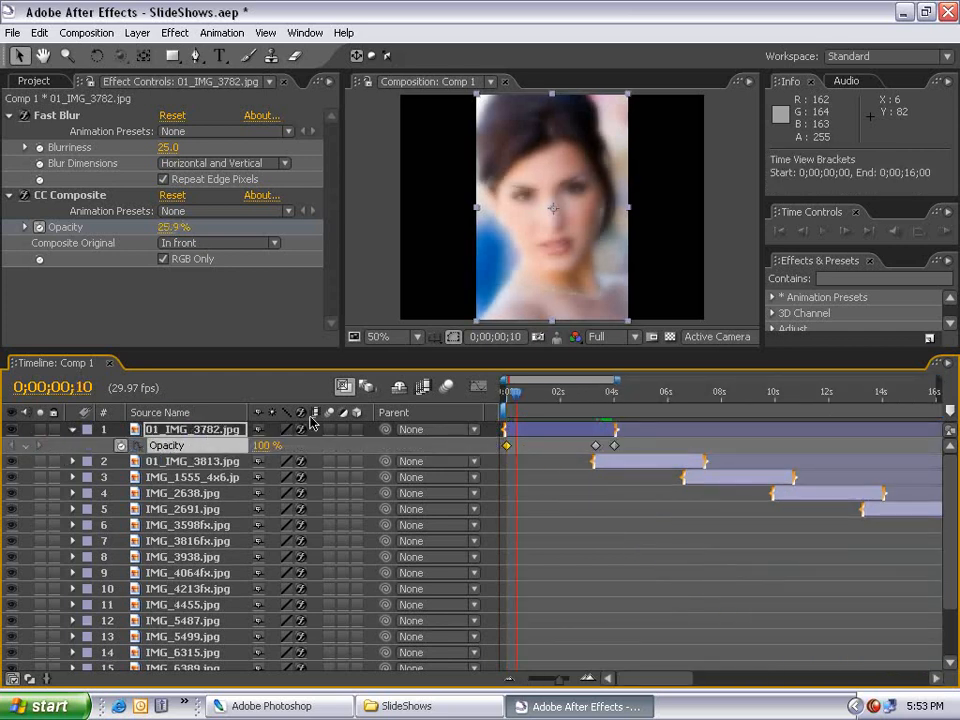
pyautogui.click(15, 447)
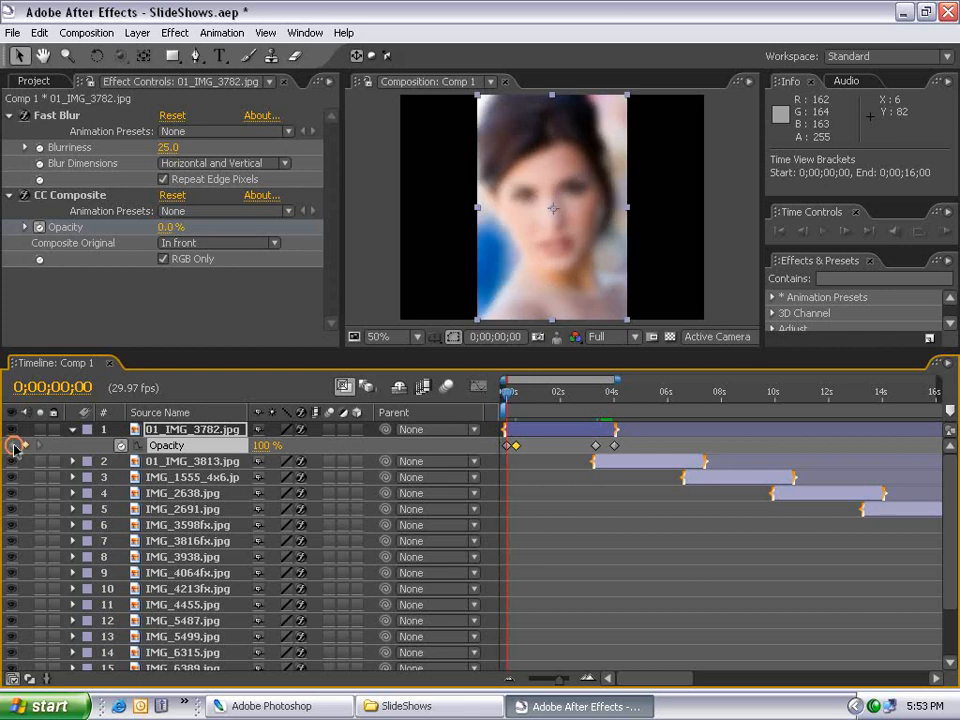
pyautogui.click(256, 446)
pyautogui.write('100')
pyautogui.press('Return')
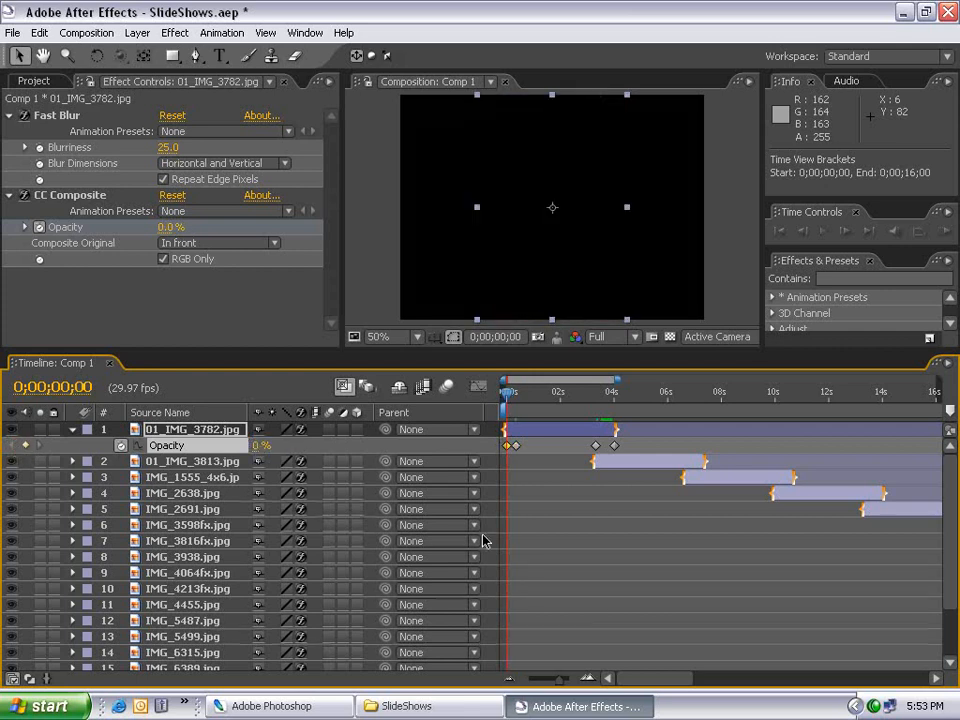
# Reveal the layer Opacity of IMG_9257.jpg and keyframe it at the layer's out point, 0;01;04;01.
pyautogui.press('-')
pyautogui.press('-')
pyautogui.moveTo(769, 610); pyautogui.dragTo(752, 463)
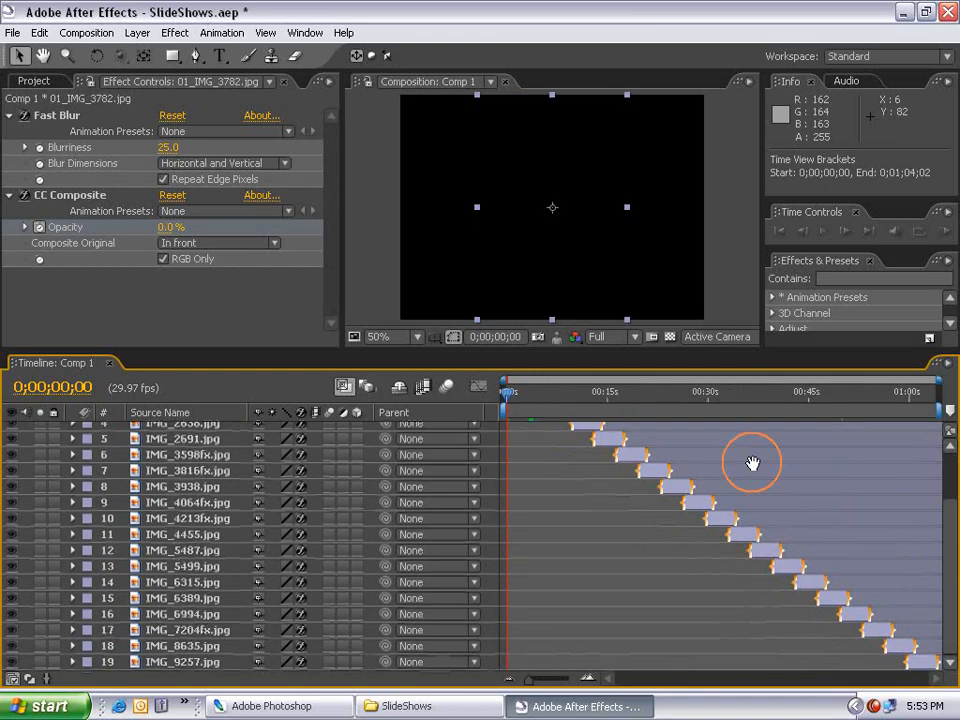
pyautogui.click(922, 663)
pyautogui.press('t')
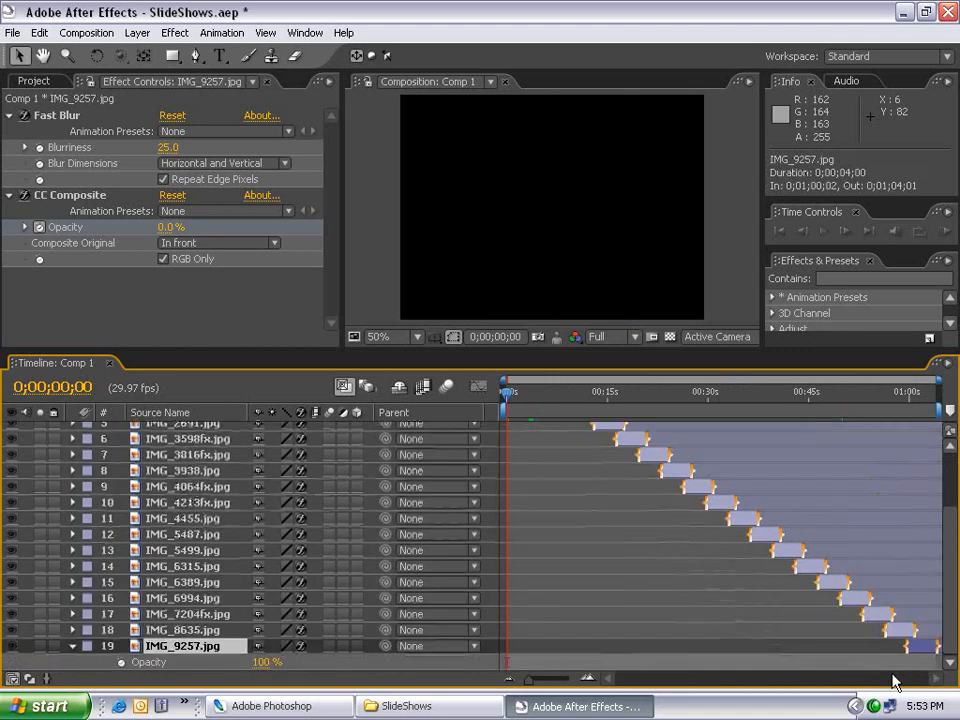
pyautogui.press('o')
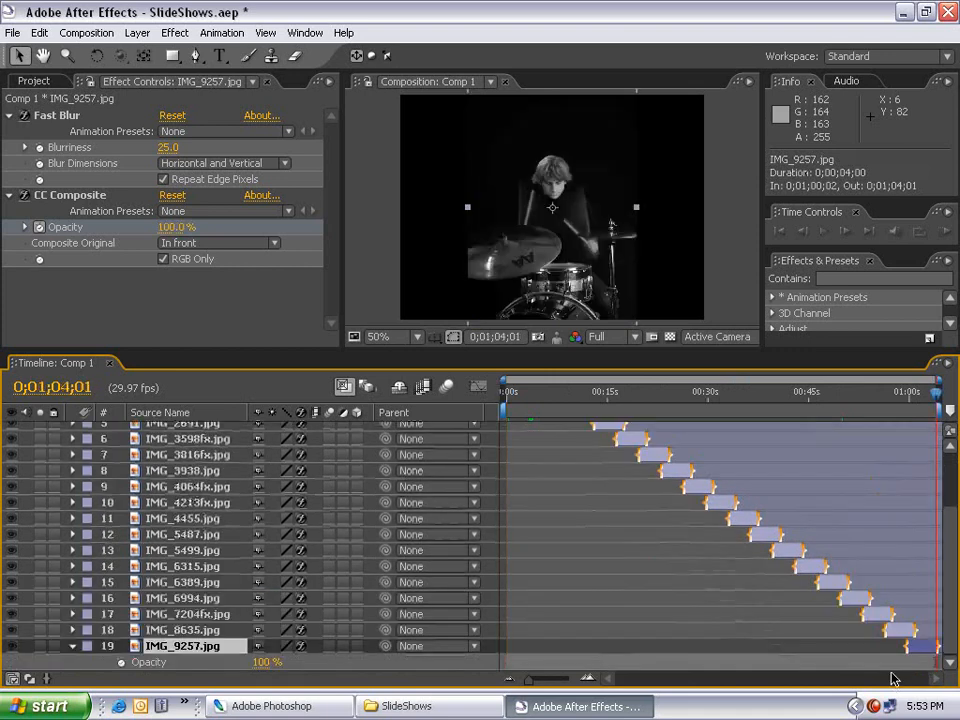
pyautogui.click(121, 664)
# Add a 100% Opacity keyframe to IMG_9257.jpg at 0;01;03;21 and edit the value of its 0;01;04;01 keyframe for a fade-out.
pyautogui.hotkey('shift', 'pageup')
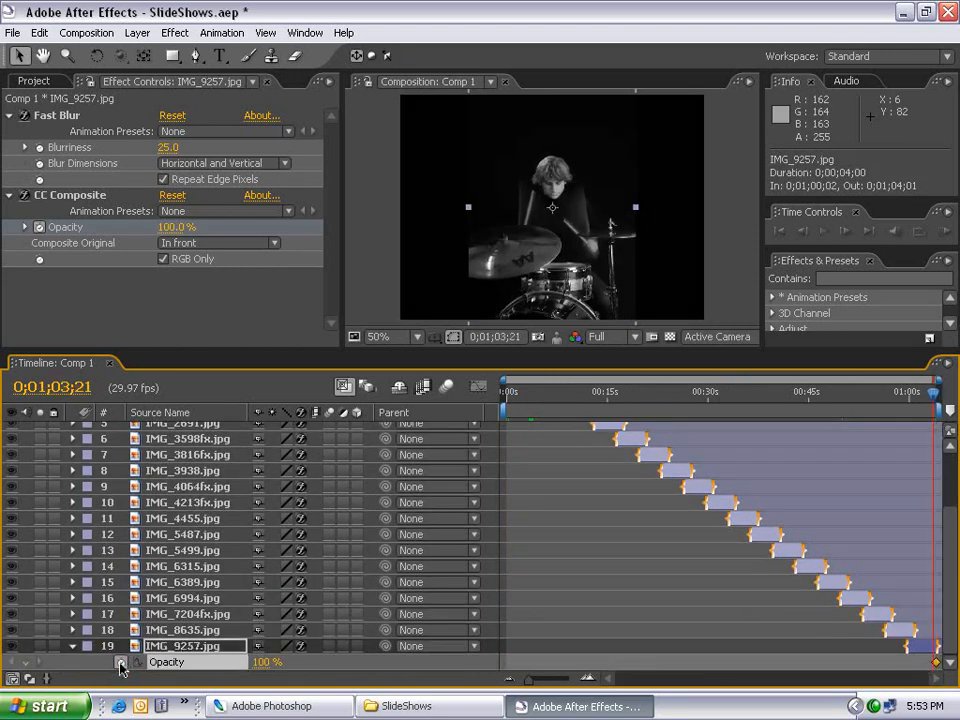
pyautogui.press('=')
pyautogui.press('=')
pyautogui.moveTo(915, 656); pyautogui.dragTo(608, 510)
pyautogui.click(934, 664)
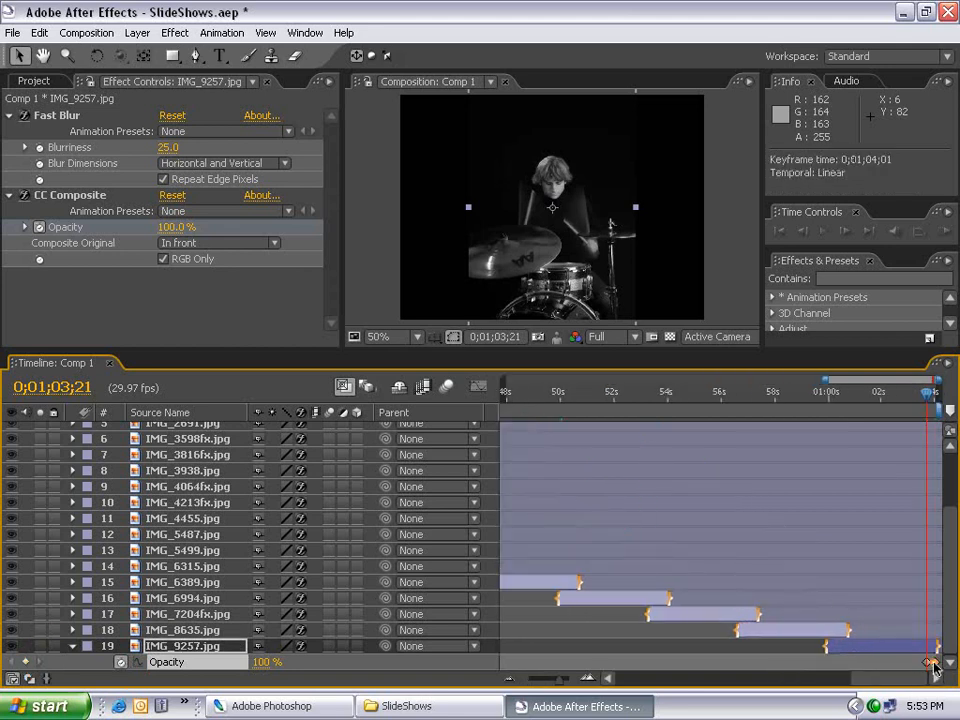
pyautogui.doubleClick(934, 664)
pyautogui.press('Return')
# Scrub over the end of IMG_9257.jpg to check its fade-out and return to the composition's start.
pyautogui.click(926, 400)
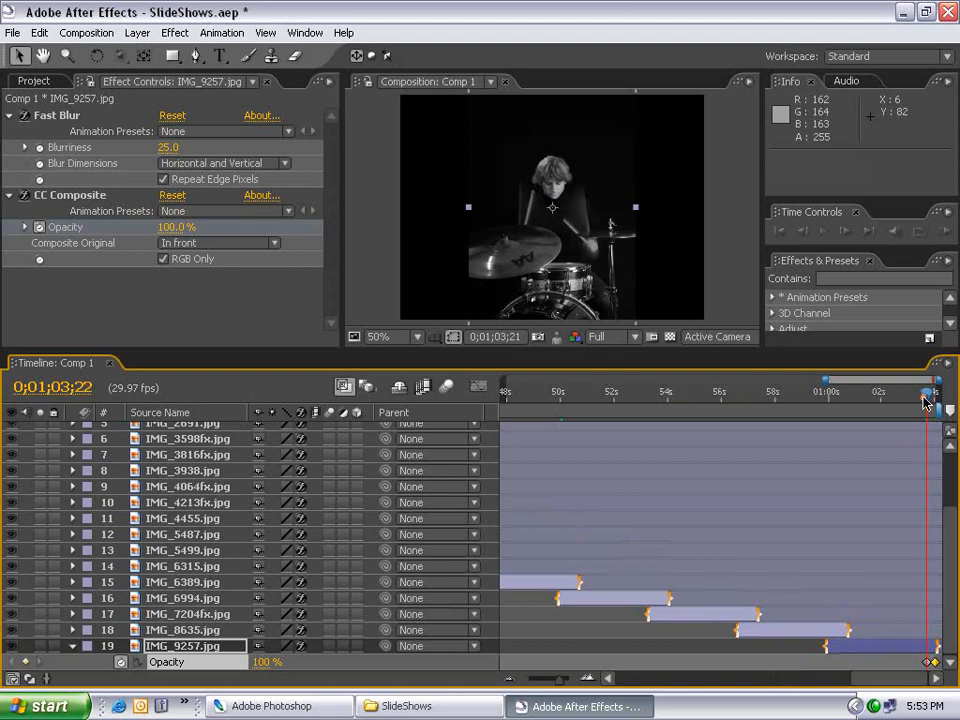
pyautogui.moveTo(926, 400); pyautogui.dragTo(904, 403)
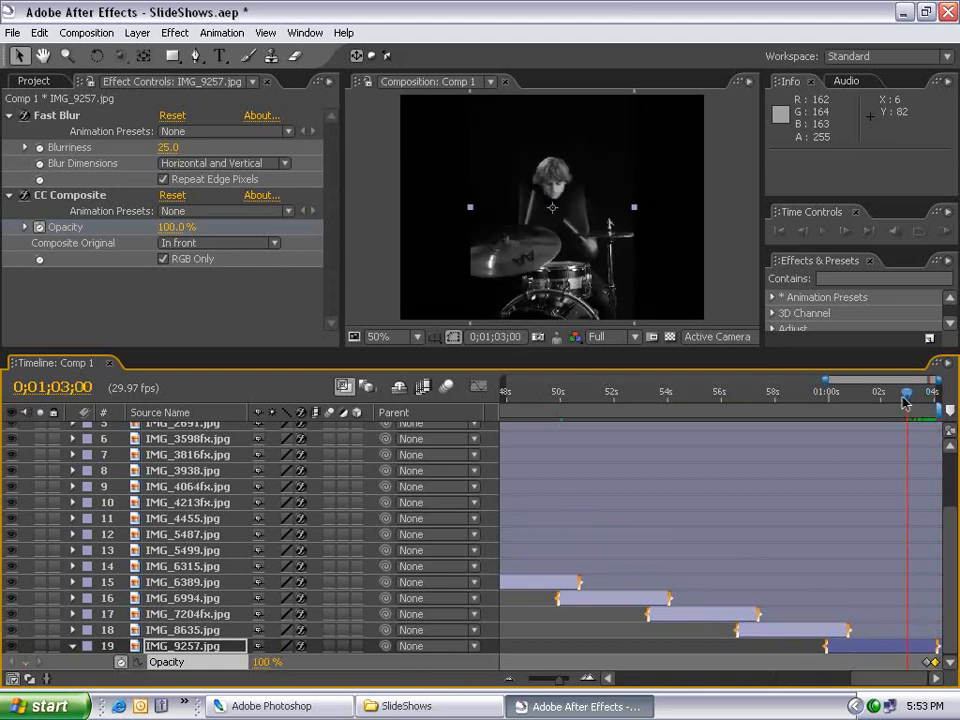
pyautogui.press('-')
pyautogui.press('-')
pyautogui.moveTo(586, 394); pyautogui.dragTo(444, 402)
# Save the project and preview the slideshow in a maximized Composition view, restoring the panel layout.
pyautogui.click(511, 261)
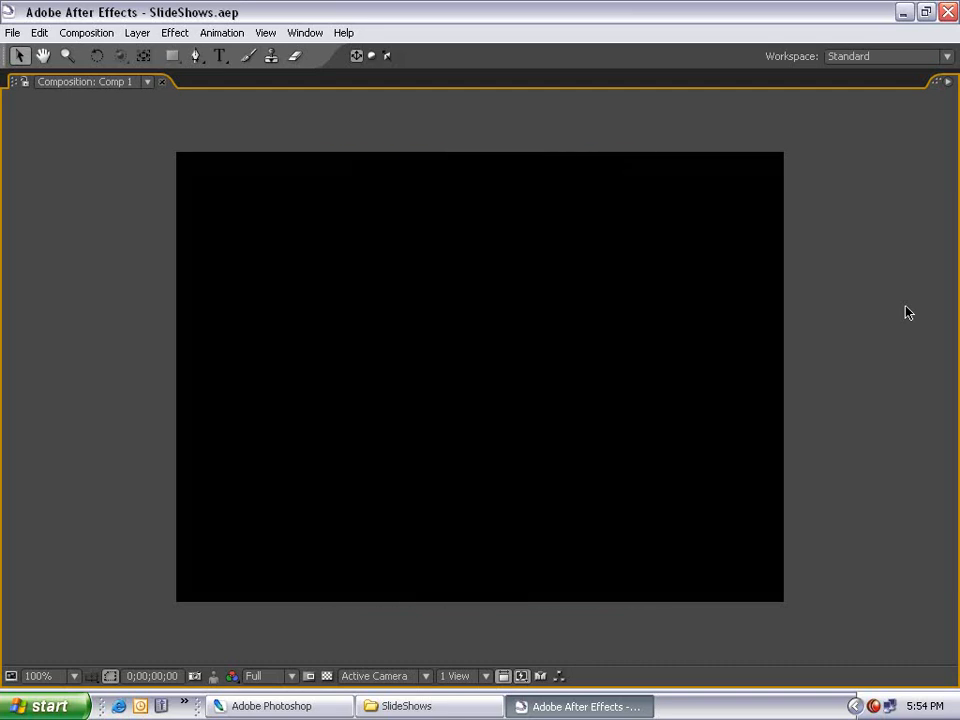
pyautogui.press('`')
pyautogui.scroll(-1, 461, 257)
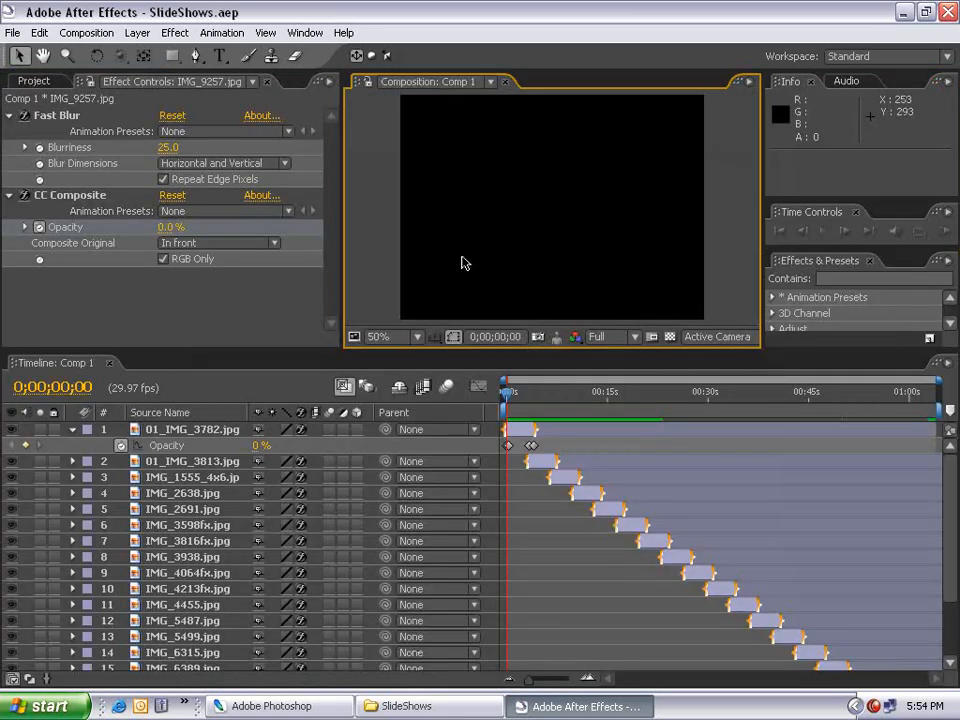
# Scrub through the first photos of the slideshow in Comp 1 to review the animation.
pyautogui.moveTo(553, 212); pyautogui.dragTo(532, 208)
pyautogui.moveTo(510, 392); pyautogui.dragTo(601, 392)
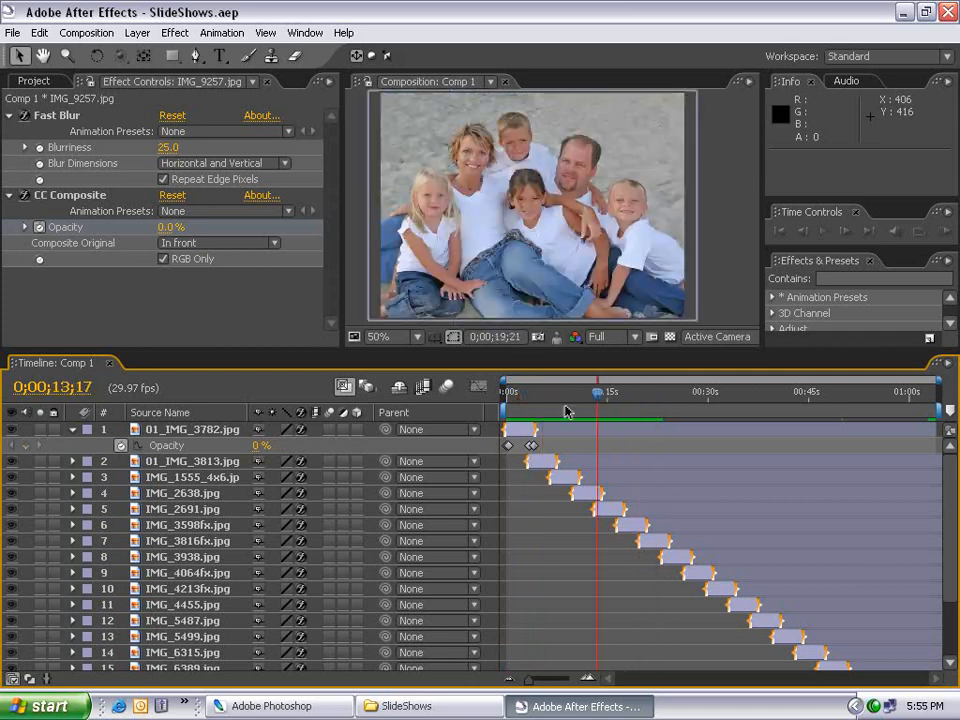
pyautogui.click(520, 400)
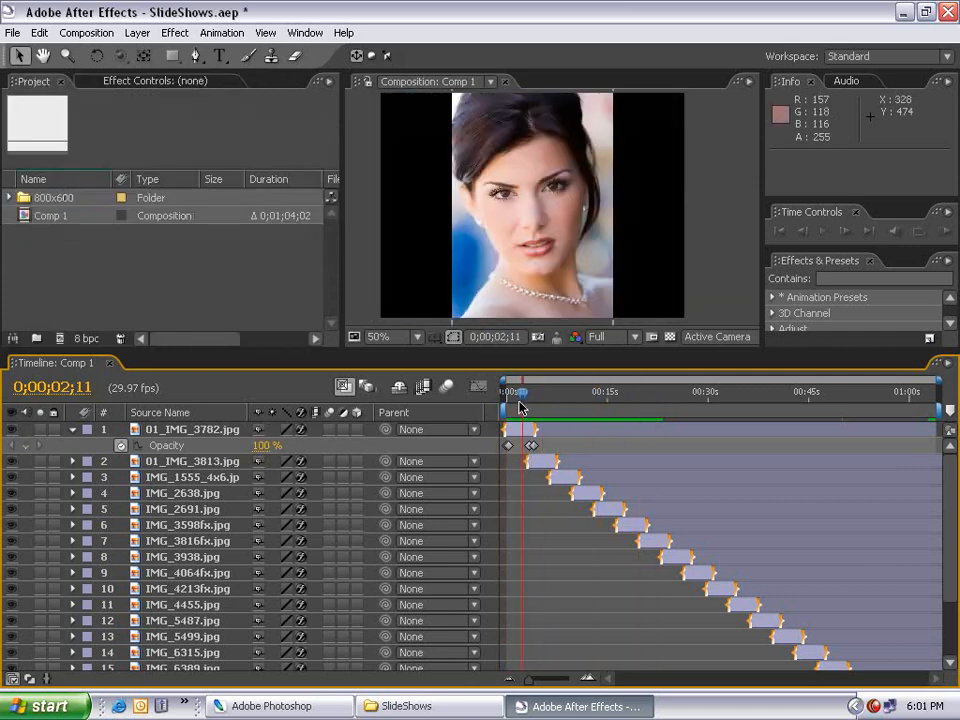
# Create a new NTSC DV composition named Comp 2 with a duration of 0;00;04;00.
pyautogui.click(86, 33)
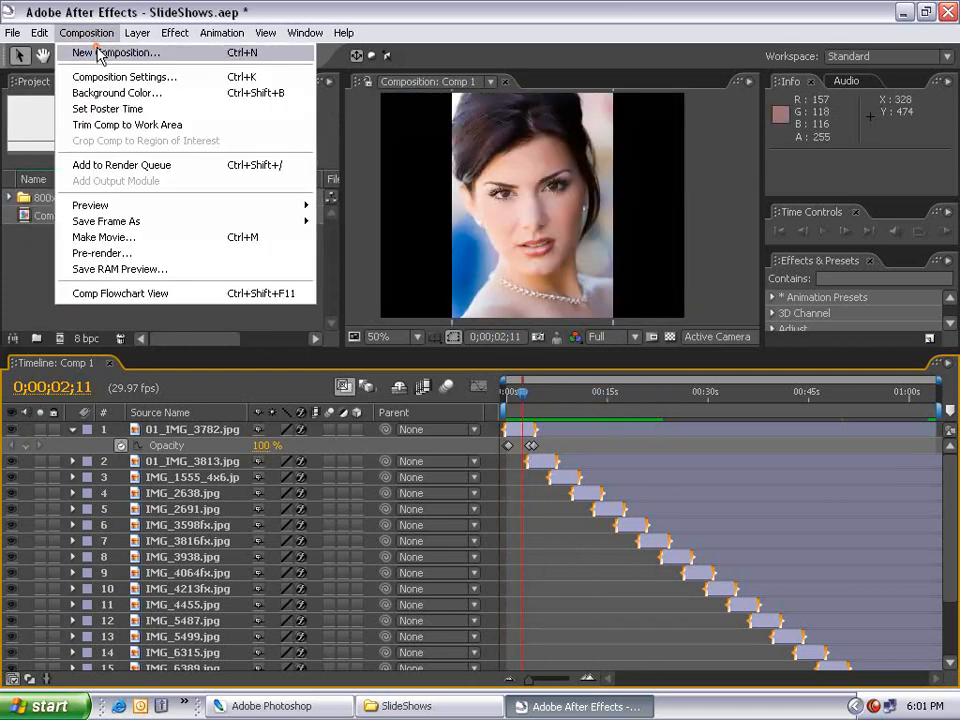
pyautogui.click(100, 55)
pyautogui.click(399, 417)
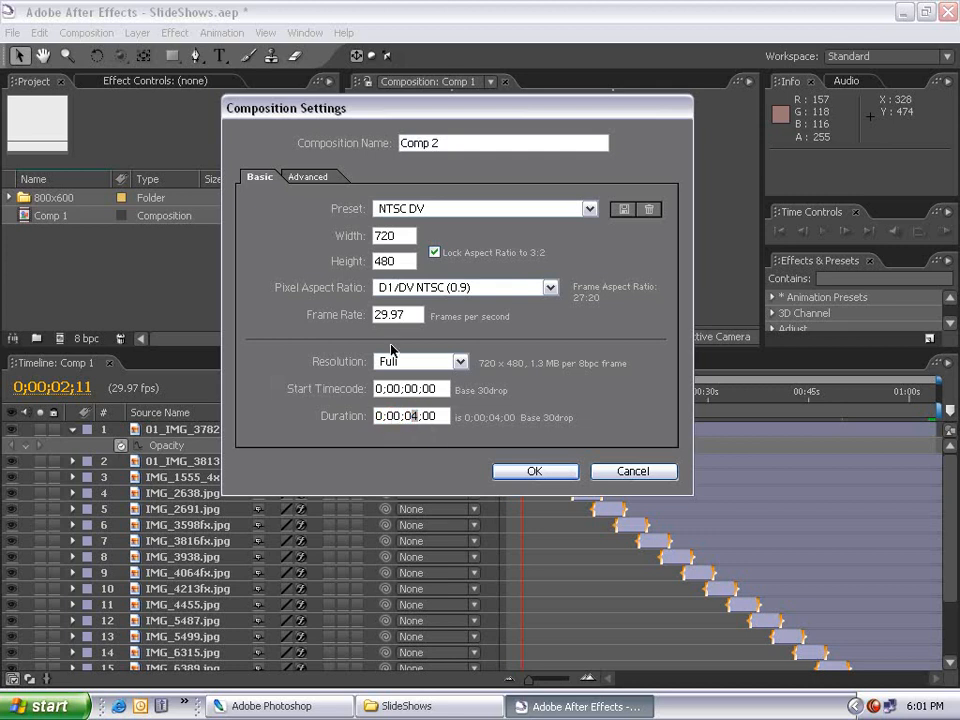
pyautogui.click(537, 472)
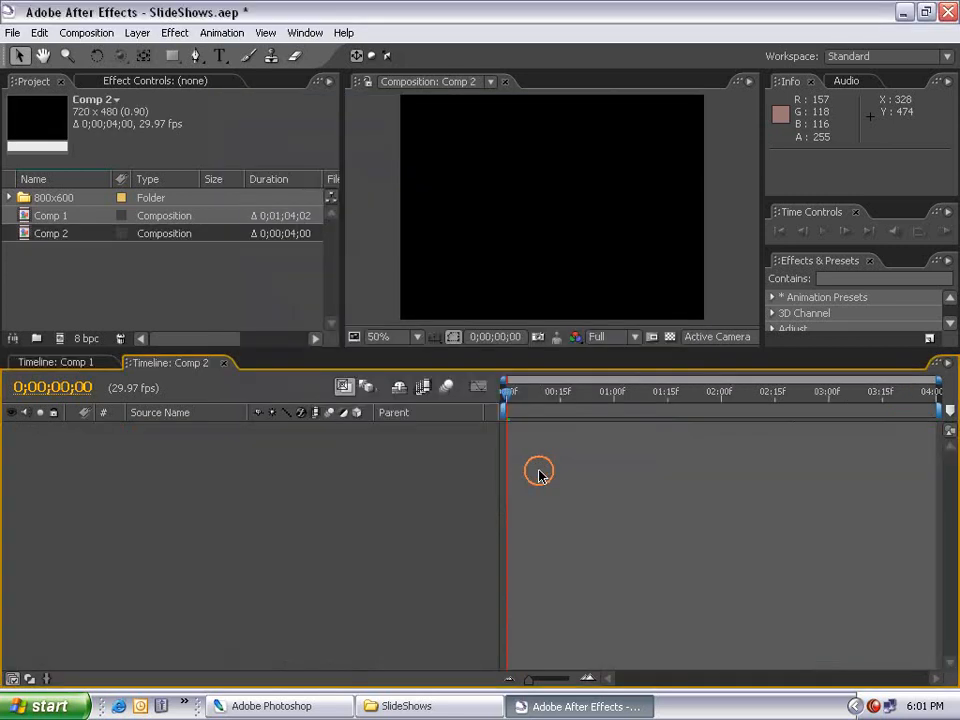
# Add all the photos in the 800x600 folder, 01_IMG_3782.jpg through IMG_9257.jpg, to the Comp 2 timeline.
pyautogui.click(6, 199)
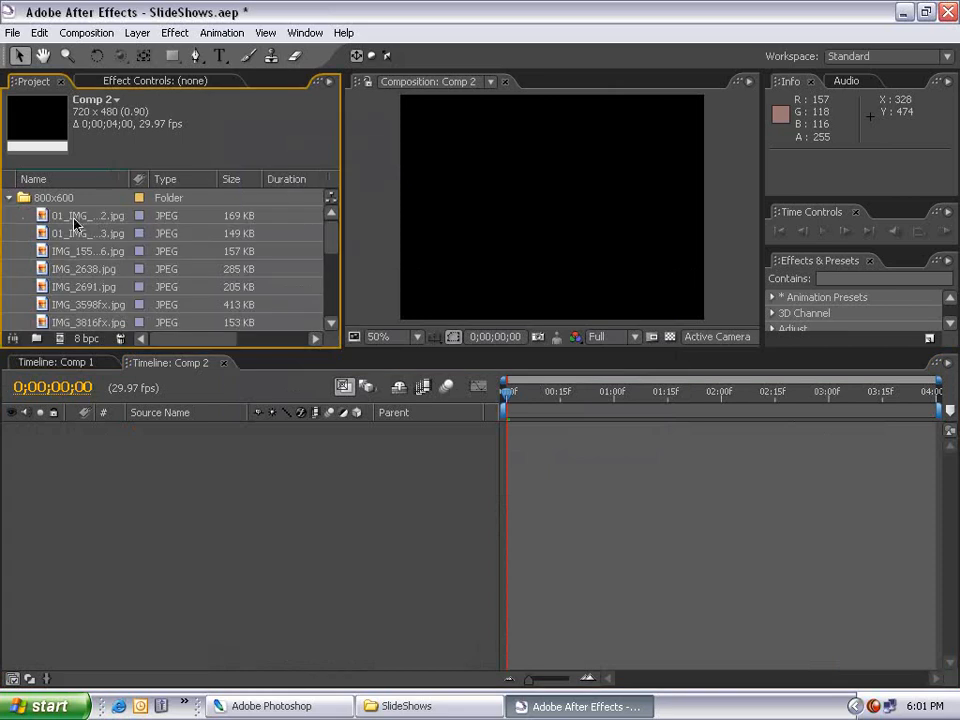
pyautogui.click(75, 217)
pyautogui.moveTo(331, 228); pyautogui.dragTo(331, 294)
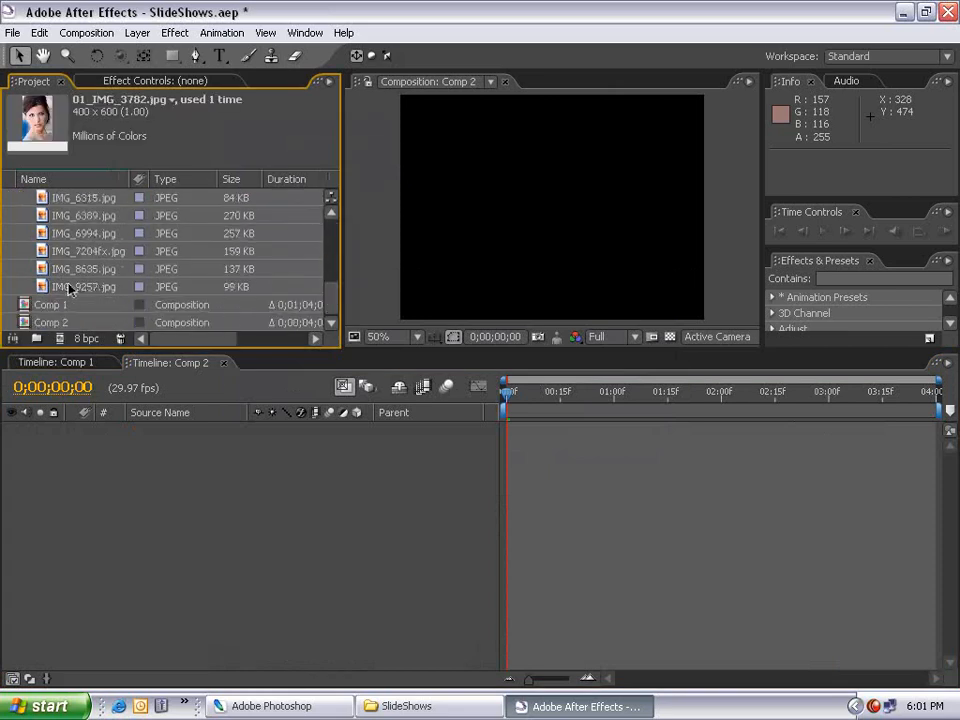
pyautogui.keyDown('shift'); pyautogui.click(70, 290); pyautogui.keyUp('shift')
pyautogui.moveTo(79, 292); pyautogui.dragTo(493, 497)
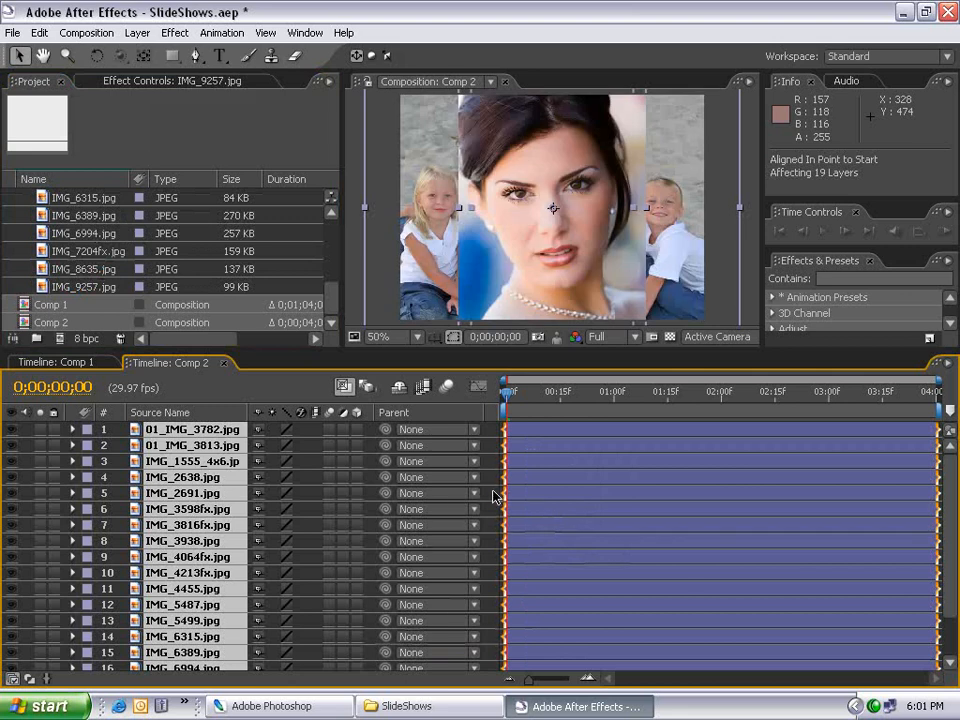
# Add Scale keyframes to 01_IMG_3782.jpg at the composition's start and at 0;00;03;29.
pyautogui.click(564, 446)
pyautogui.click(521, 431)
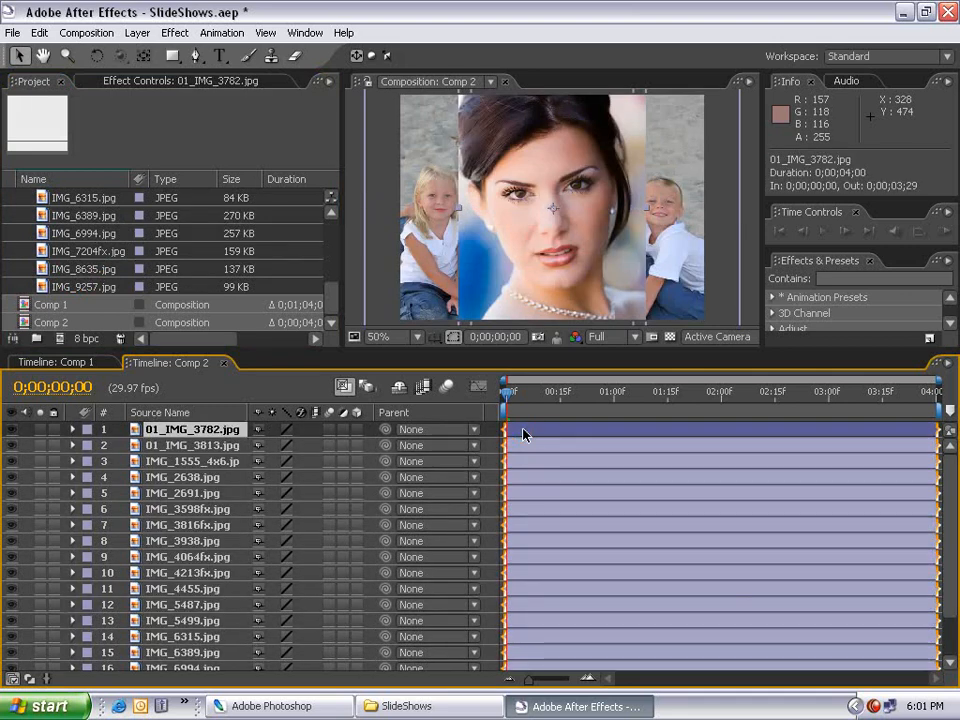
pyautogui.press('s')
pyautogui.click(121, 446)
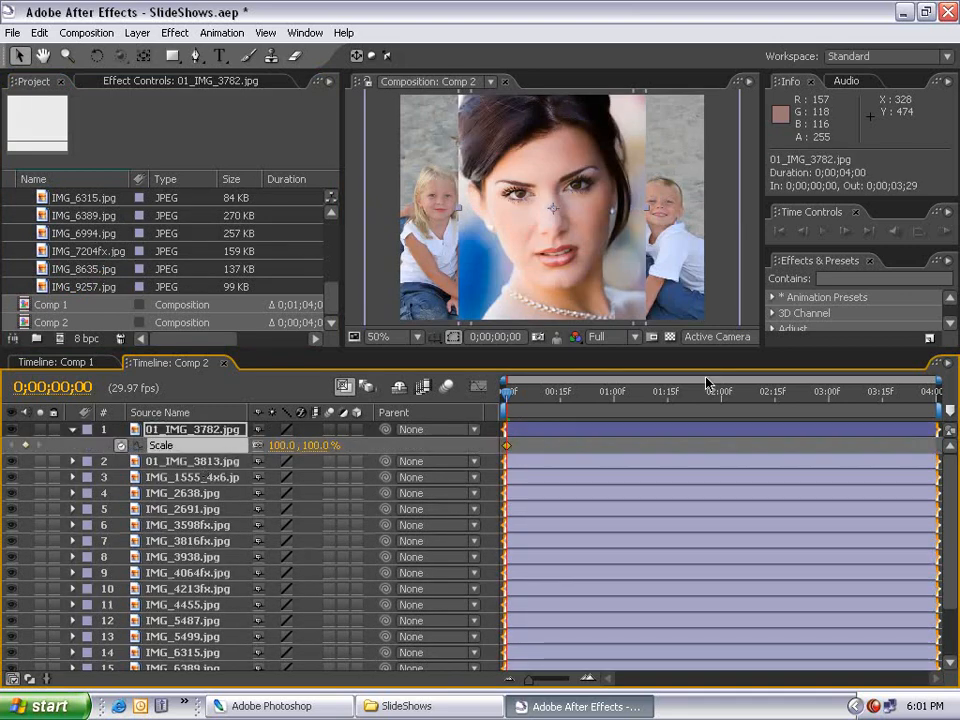
pyautogui.moveTo(692, 390); pyautogui.dragTo(957, 420)
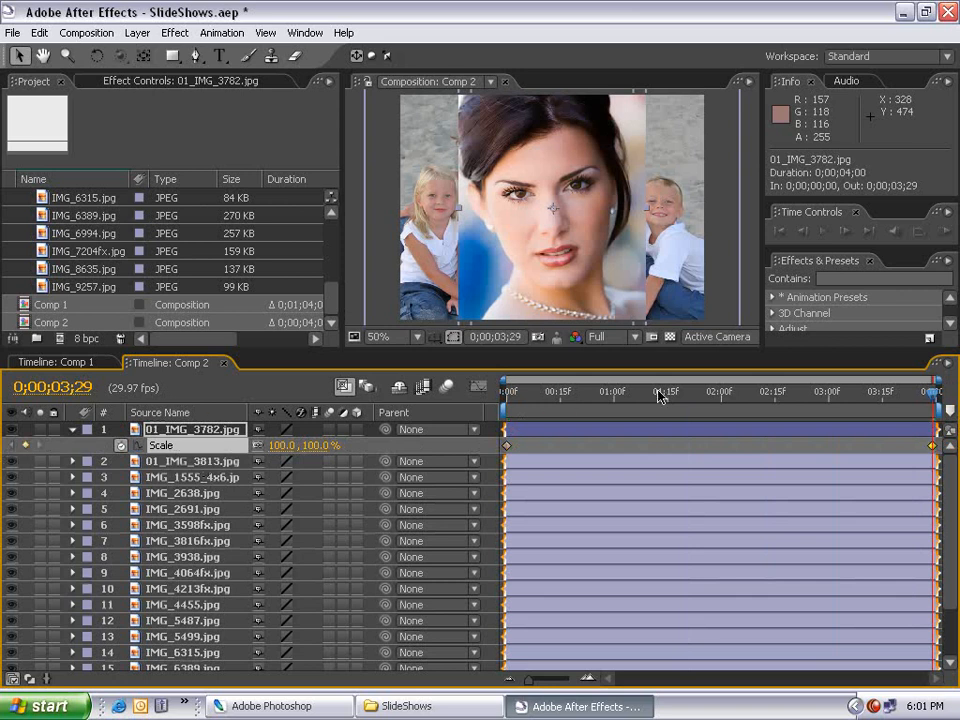
# Fit 01_IMG_3782.jpg to the composition height at the first frame.
pyautogui.press('Home')
pyautogui.rightClick(483, 257)
pyautogui.moveTo(516, 314)
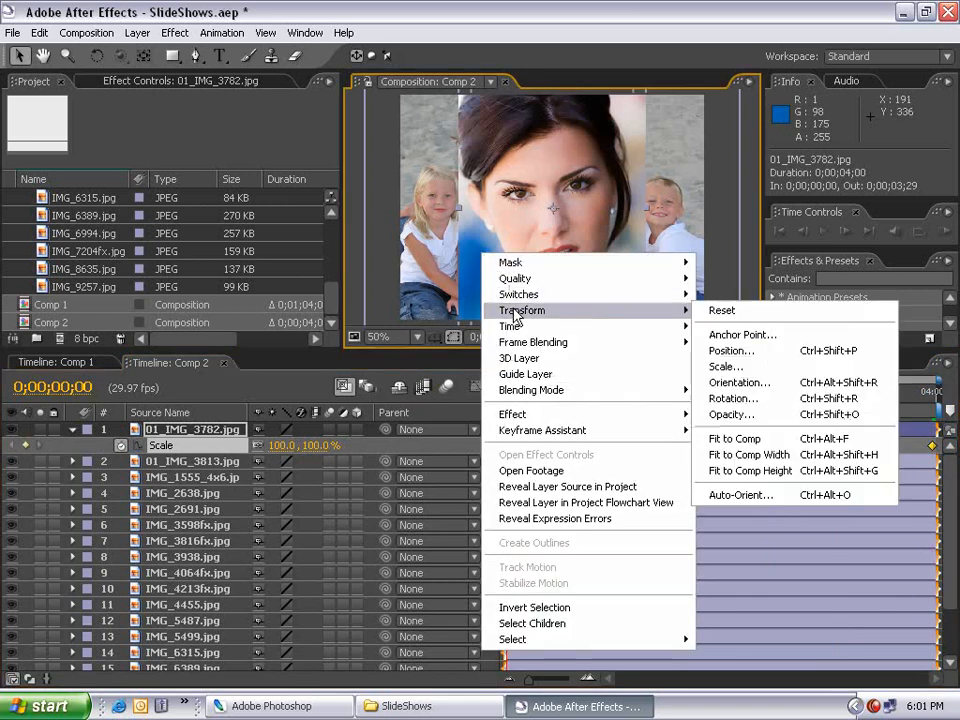
pyautogui.click(740, 470)
# Set the Scale of 01_IMG_3782.jpg to 90% at 0;00;03;29 and scrub through the zoom.
pyautogui.moveTo(598, 418); pyautogui.dragTo(926, 432)
pyautogui.click(282, 445)
pyautogui.write('90')
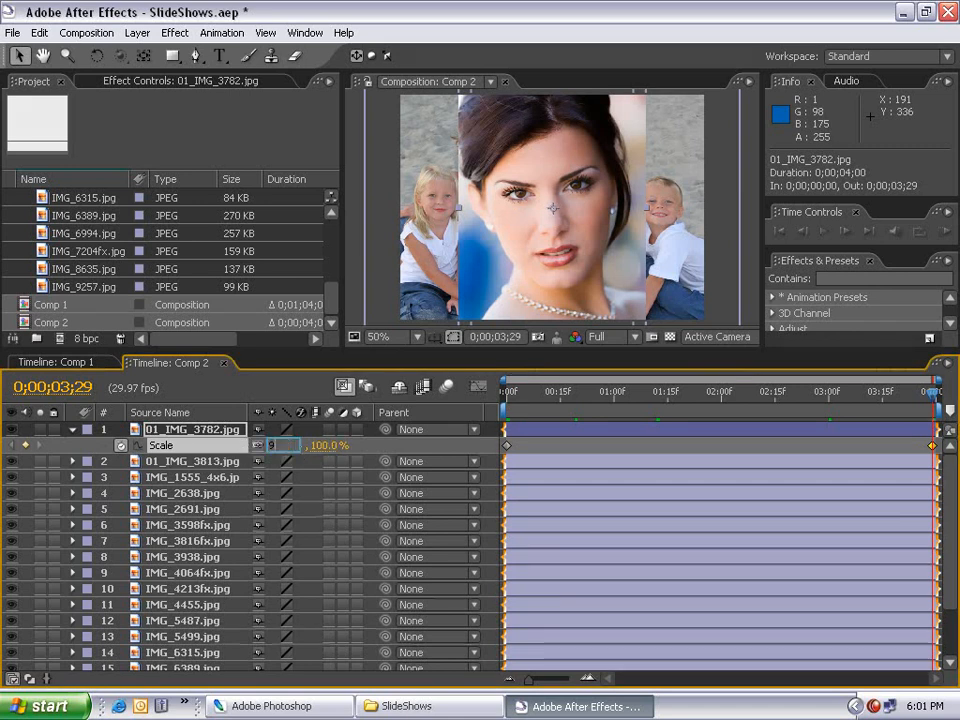
pyautogui.press('Return')
pyautogui.moveTo(507, 396); pyautogui.dragTo(957, 421)
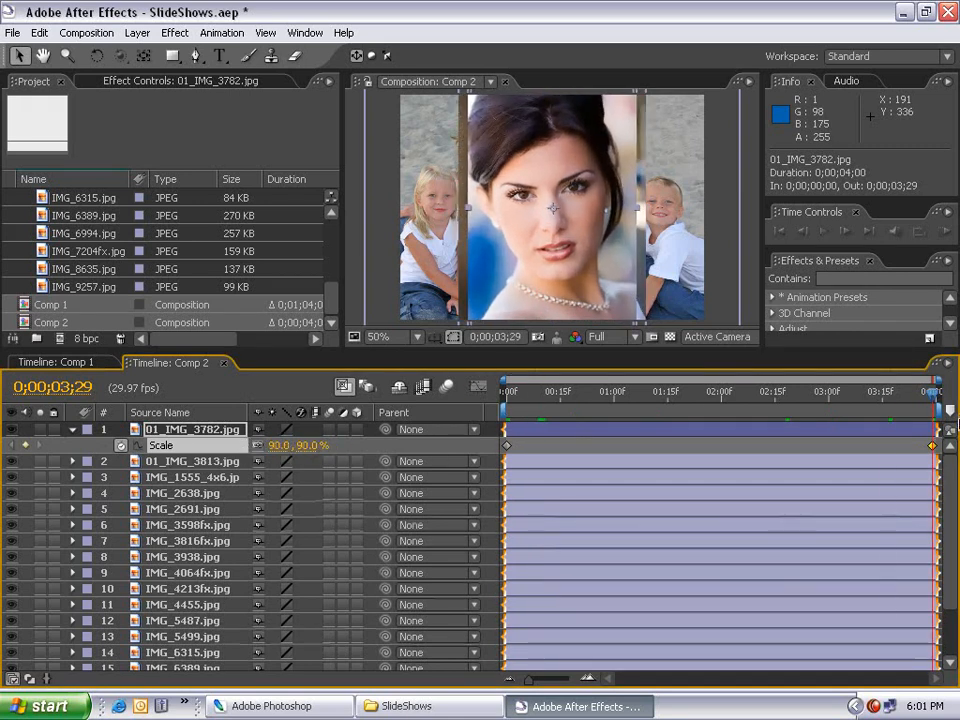
# Apply Fast Blur to 01_IMG_3782.jpg with Blurriness 25 and Repeat Edge Pixels enabled.
pyautogui.click(175, 32)
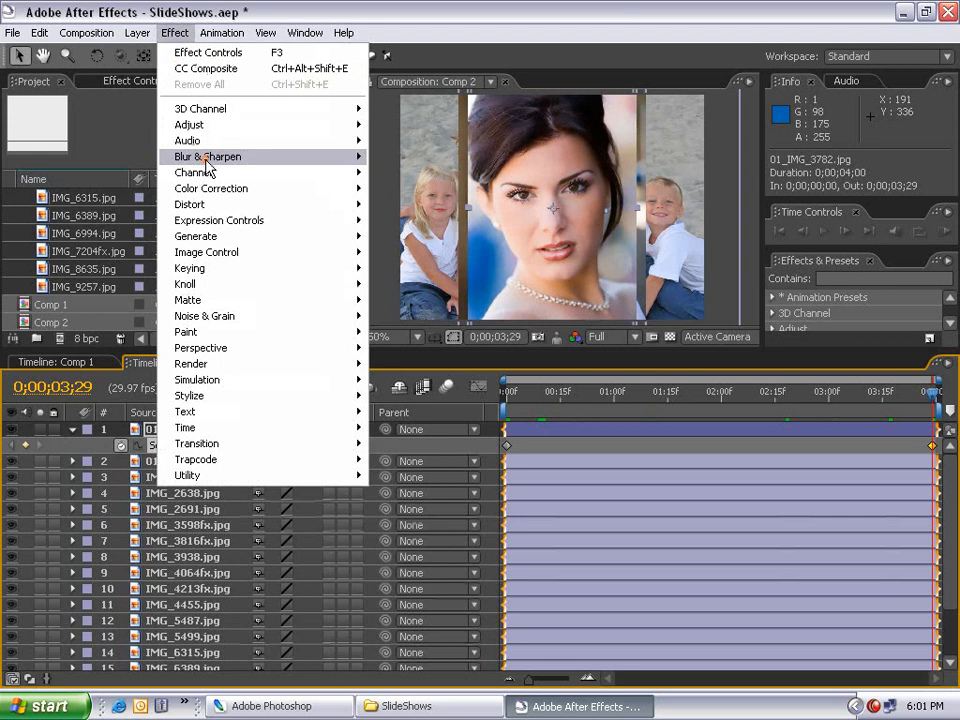
pyautogui.moveTo(230, 156)
pyautogui.click(401, 268)
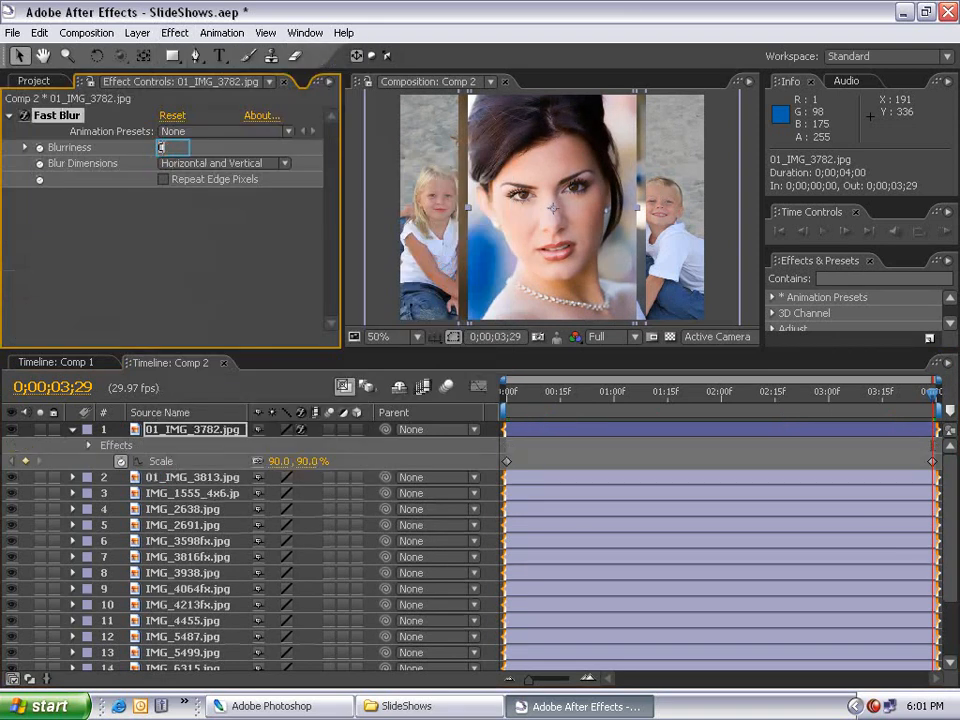
pyautogui.click(163, 180)
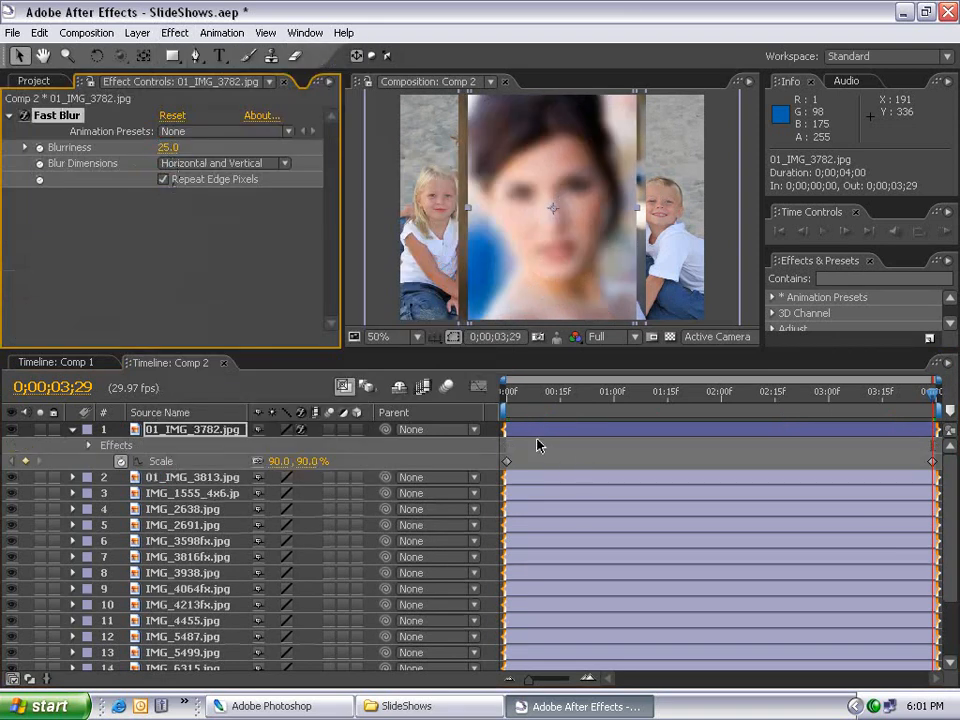
# Apply CC Composite to 01_IMG_3782.jpg and set its Opacity to 0%.
pyautogui.click(538, 444)
pyautogui.click(175, 37)
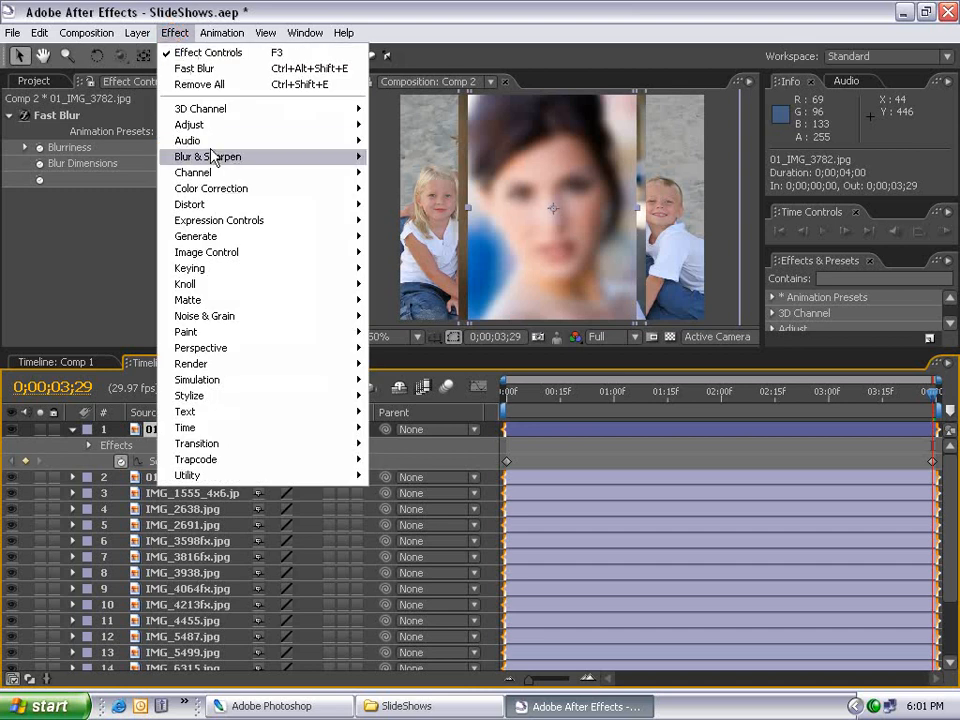
pyautogui.moveTo(280, 172)
pyautogui.click(413, 237)
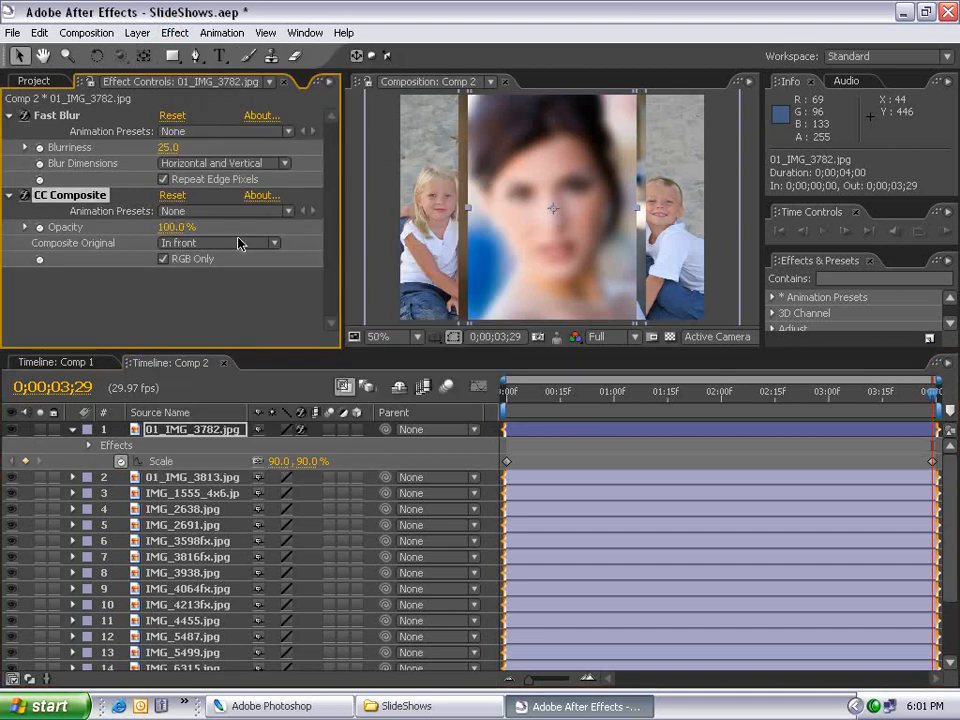
pyautogui.click(170, 230)
pyautogui.write('0')
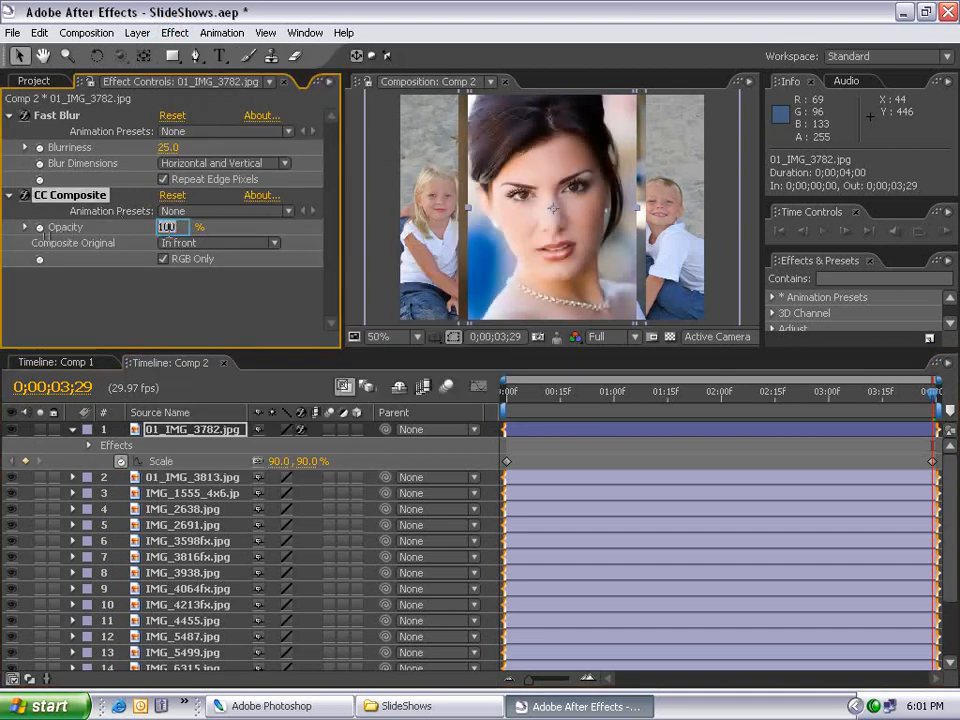
pyautogui.press('Return')
# Keyframe the CC Composite Opacity of 01_IMG_3782.jpg from 0% at the composition's start to 100% at 0;00;01;00.
pyautogui.moveTo(544, 405); pyautogui.dragTo(435, 403)
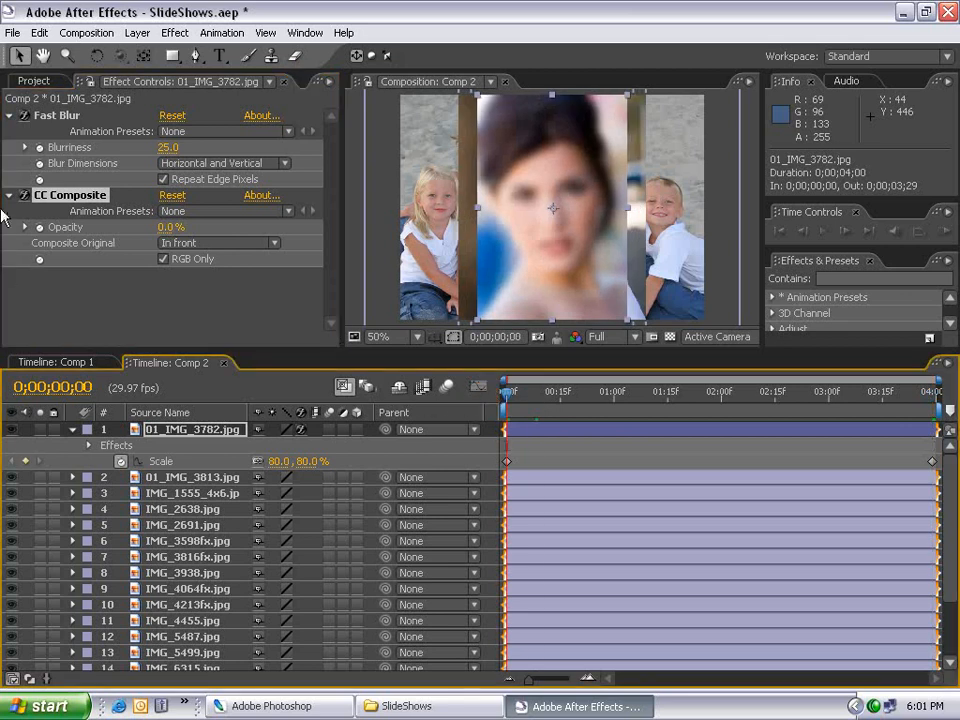
pyautogui.click(38, 229)
pyautogui.click(610, 393)
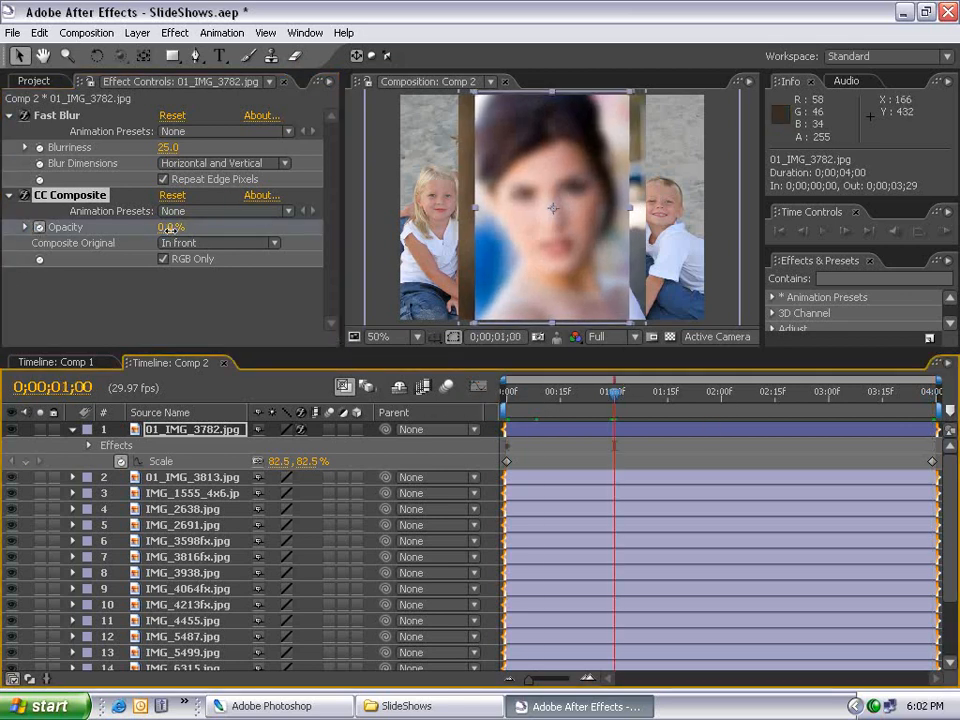
pyautogui.moveTo(170, 229); pyautogui.dragTo(503, 224)
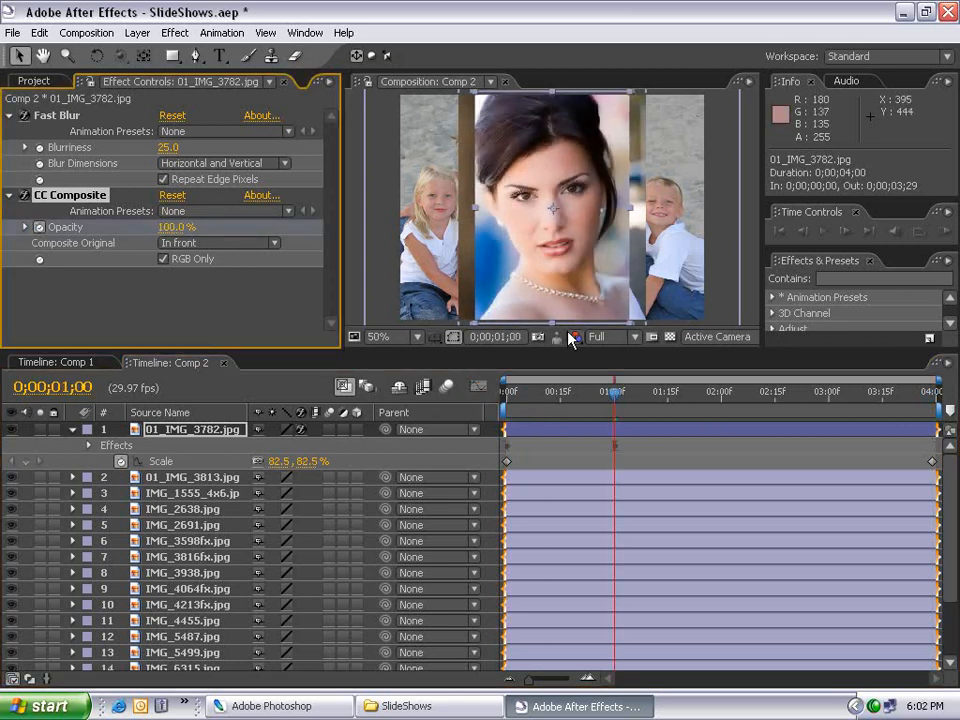
# Reveal the modified properties of 01_IMG_3782.jpg and copy its Fast Blur, CC Composite and Scale.
pyautogui.click(167, 434)
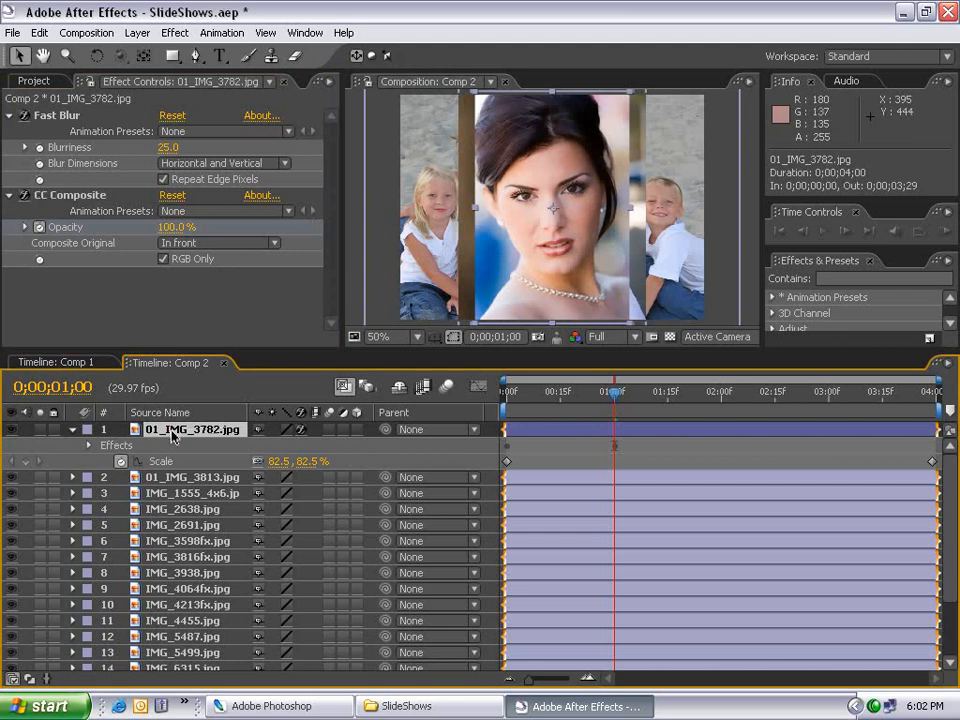
pyautogui.press('u')
pyautogui.press('u')
pyautogui.click(122, 461)
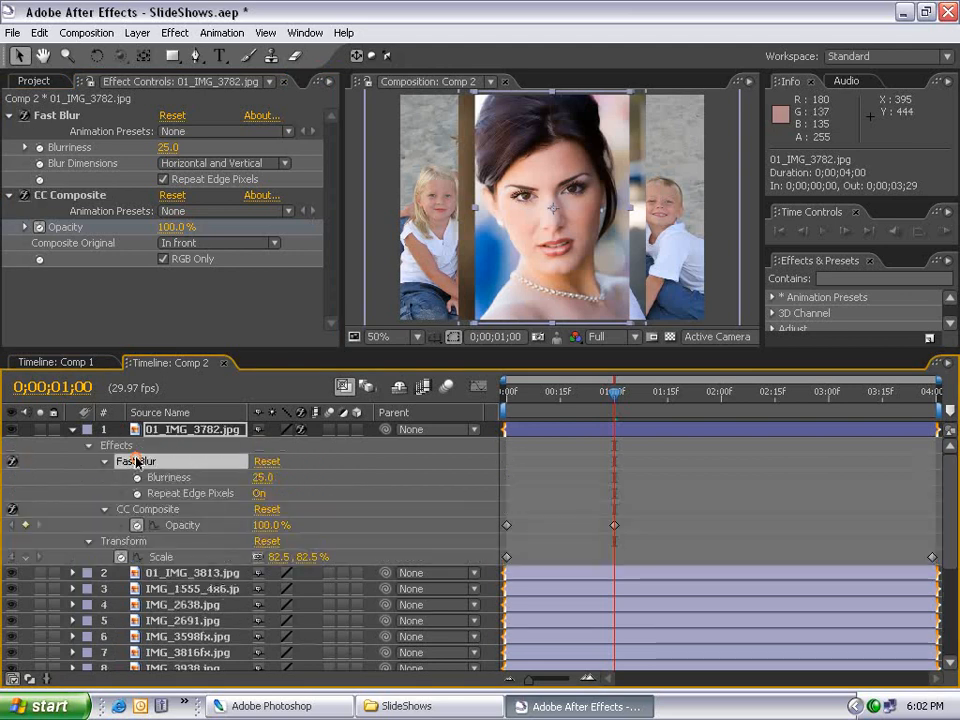
pyautogui.keyDown('shift'); pyautogui.click(155, 510); pyautogui.keyUp('shift')
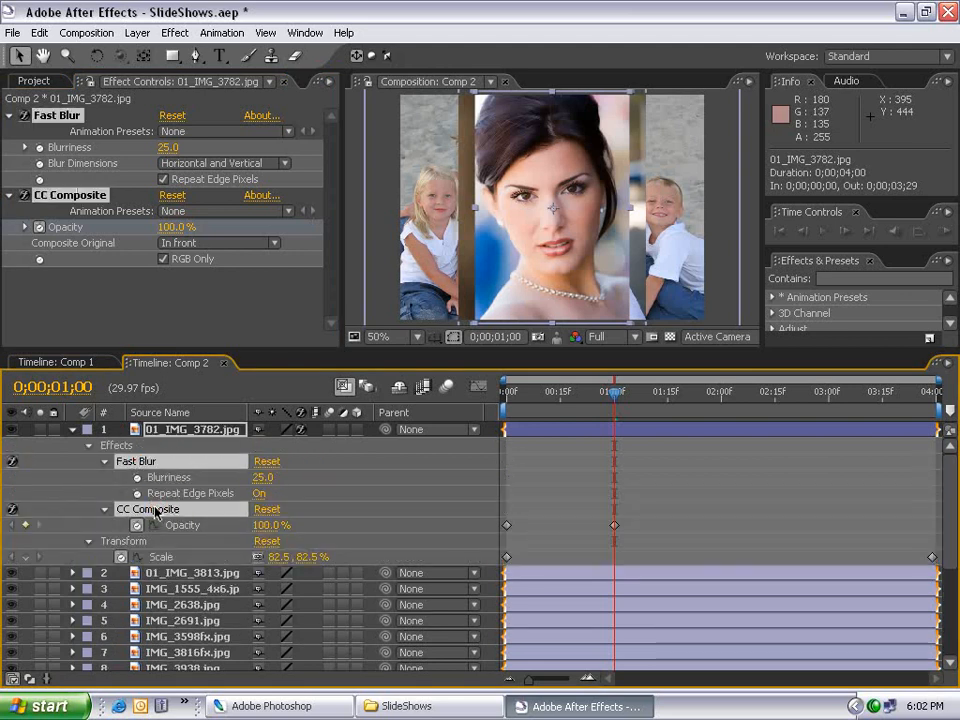
pyautogui.keyDown('shift'); pyautogui.click(155, 558); pyautogui.keyUp('shift')
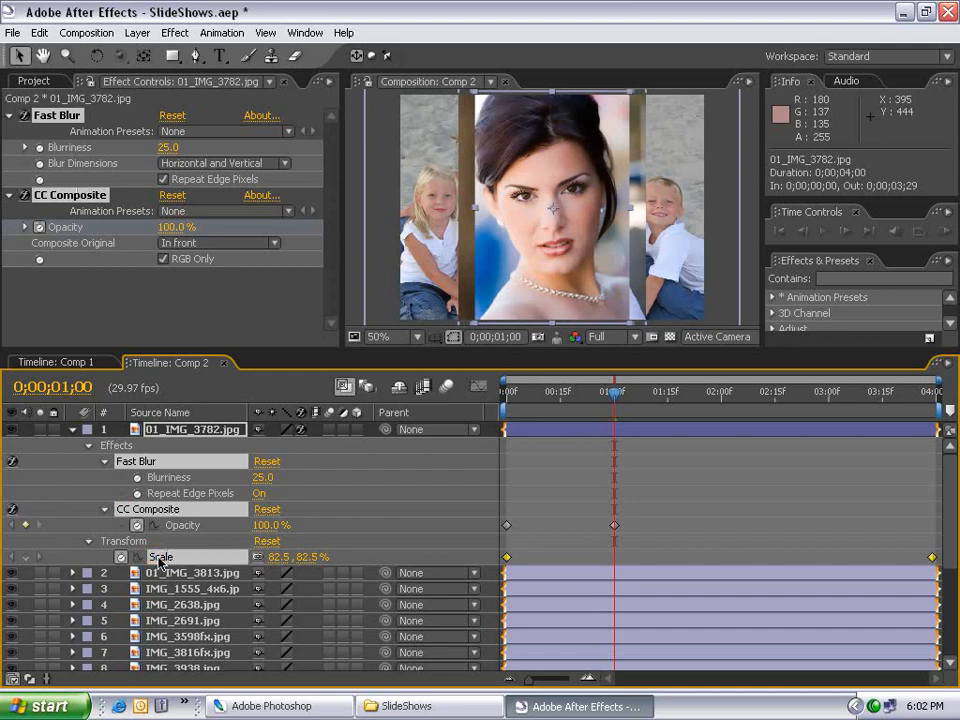
pyautogui.hotkey('ctrl', 'c')
# Paste the copied effects and Scale keyframes onto the layers 01_IMG_3813.jpg through IMG_9257.jpg.
pyautogui.click(72, 432)
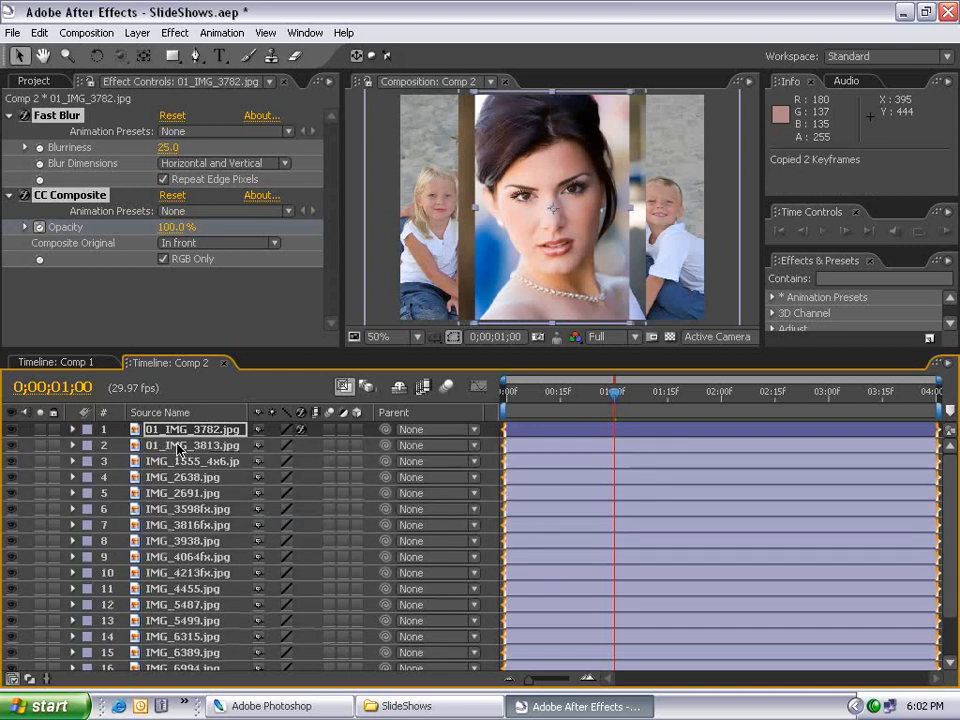
pyautogui.click(190, 445)
pyautogui.scroll(-3, 954, 589)
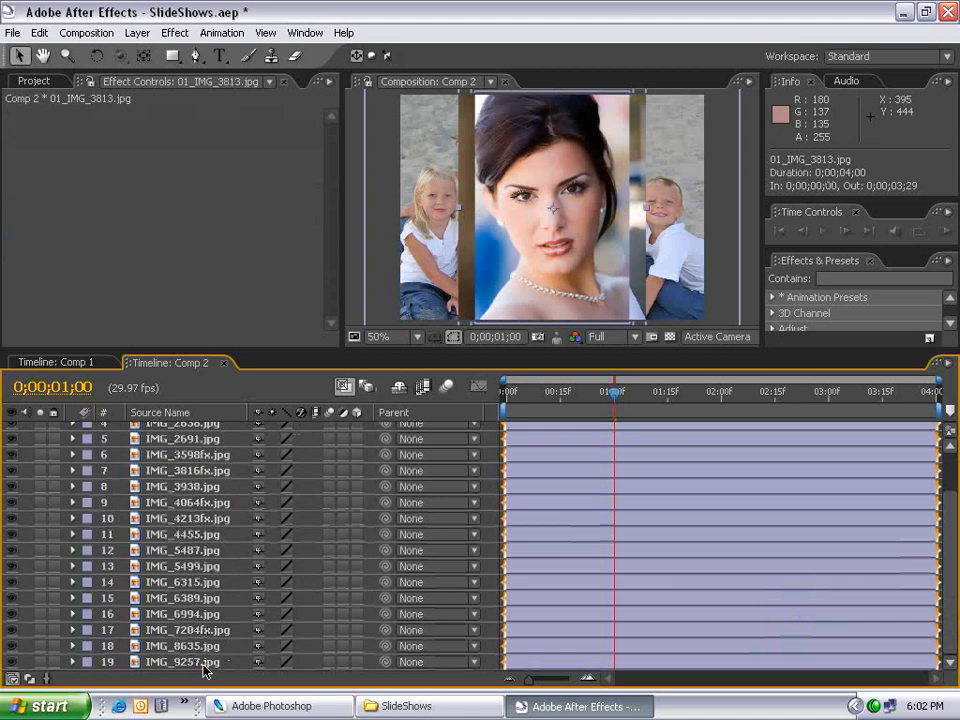
pyautogui.keyDown('shift'); pyautogui.click(203, 664); pyautogui.keyUp('shift')
pyautogui.click(39, 33)
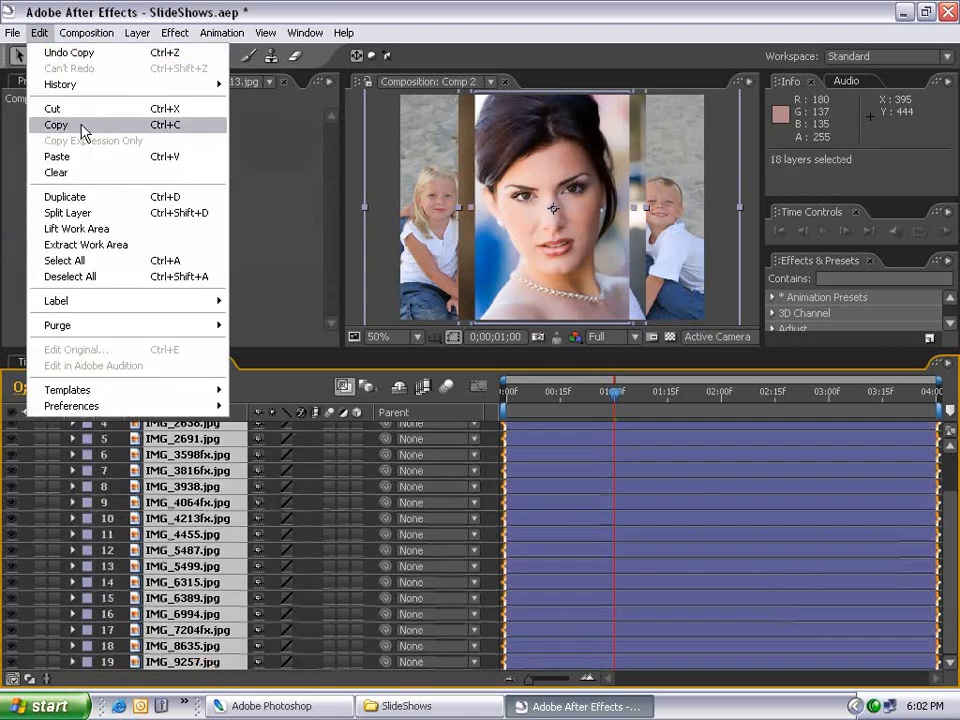
pyautogui.click(82, 157)
pyautogui.scroll(3, 590, 459)
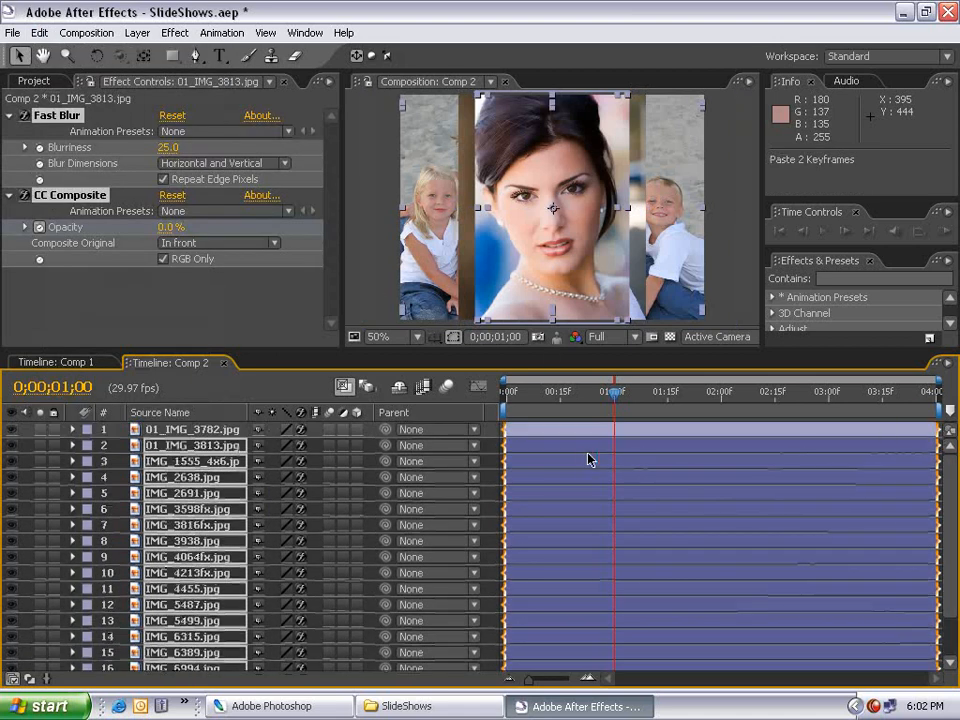
# Sequence all 19 image layers with a 0;00;00;20 overlap and the Dissolve Front Layer transition.
pyautogui.click(190, 429)
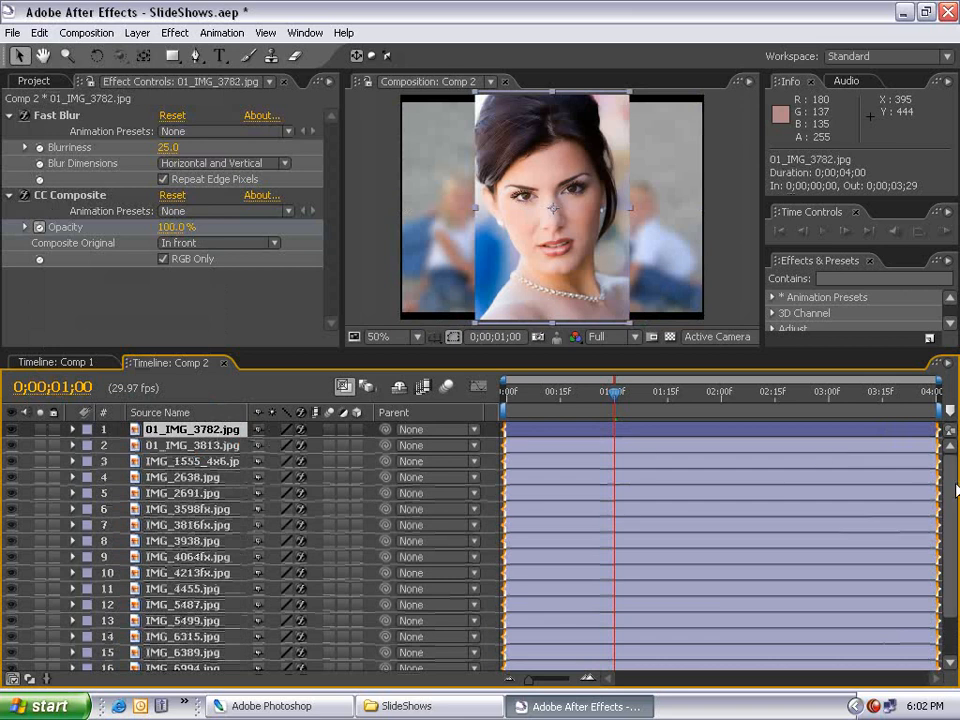
pyautogui.scroll(-2, 613, 622)
pyautogui.keyDown('shift'); pyautogui.click(183, 665); pyautogui.keyUp('shift')
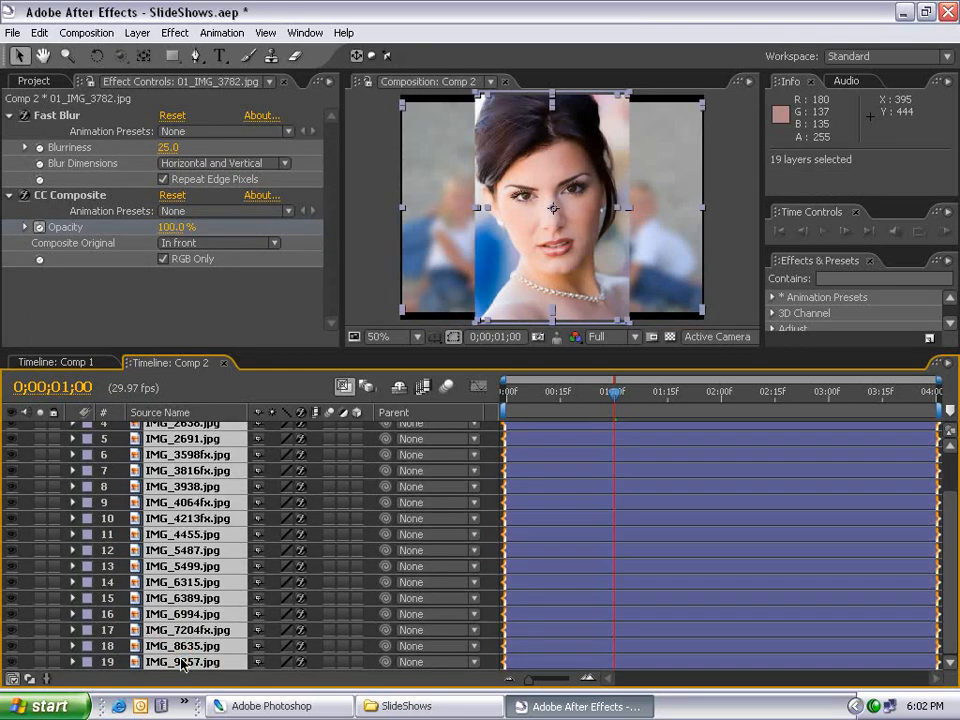
pyautogui.click(221, 32)
pyautogui.moveTo(243, 192)
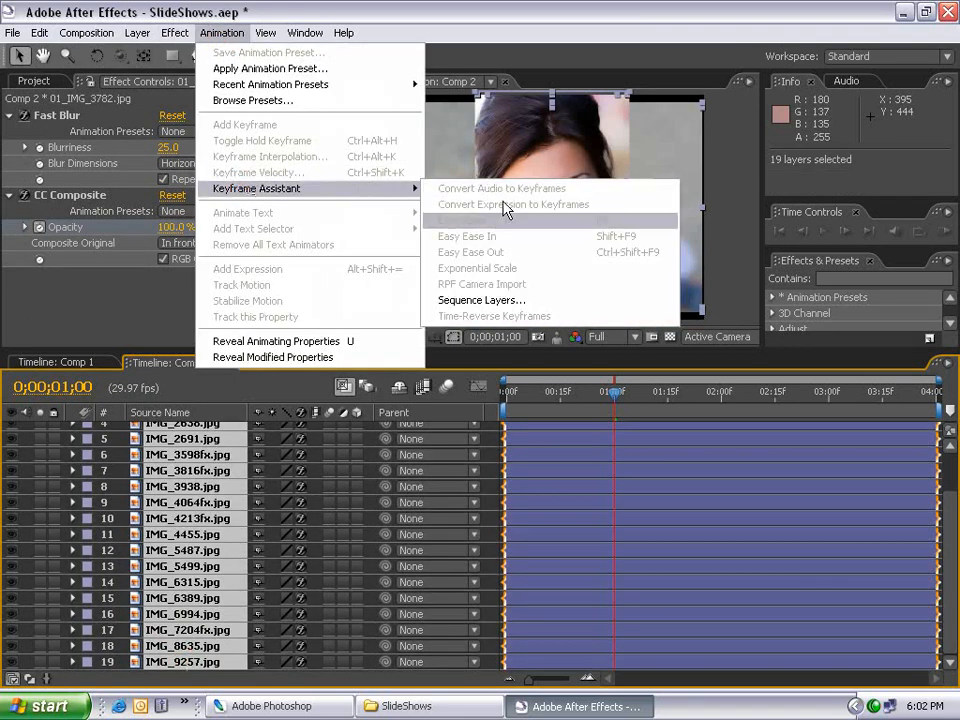
pyautogui.click(470, 300)
pyautogui.moveTo(452, 245); pyautogui.dragTo(434, 244)
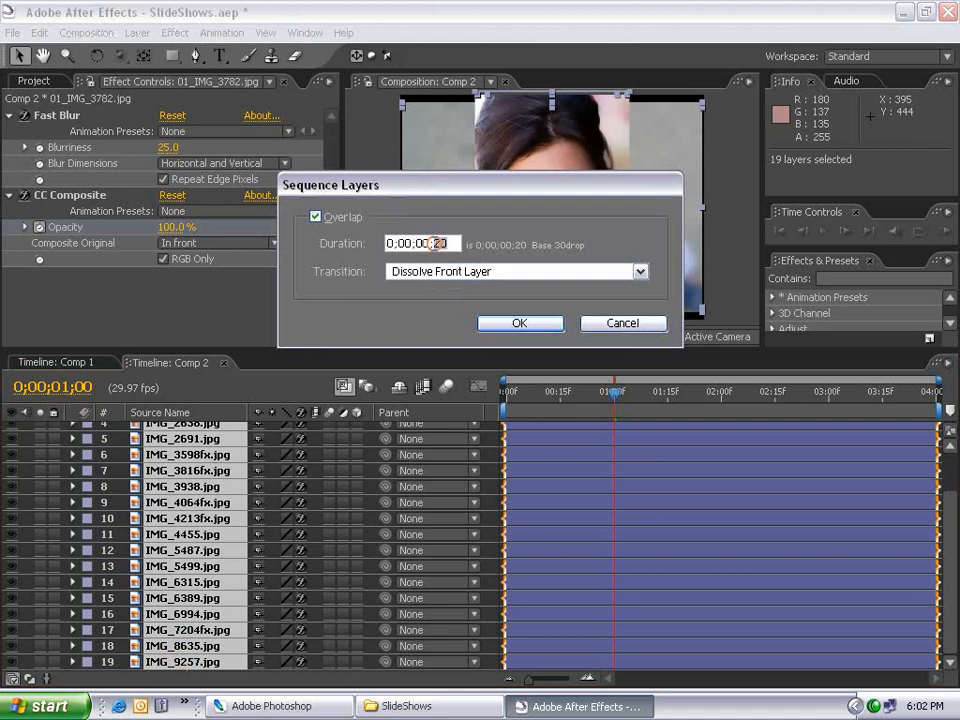
pyautogui.click(508, 325)
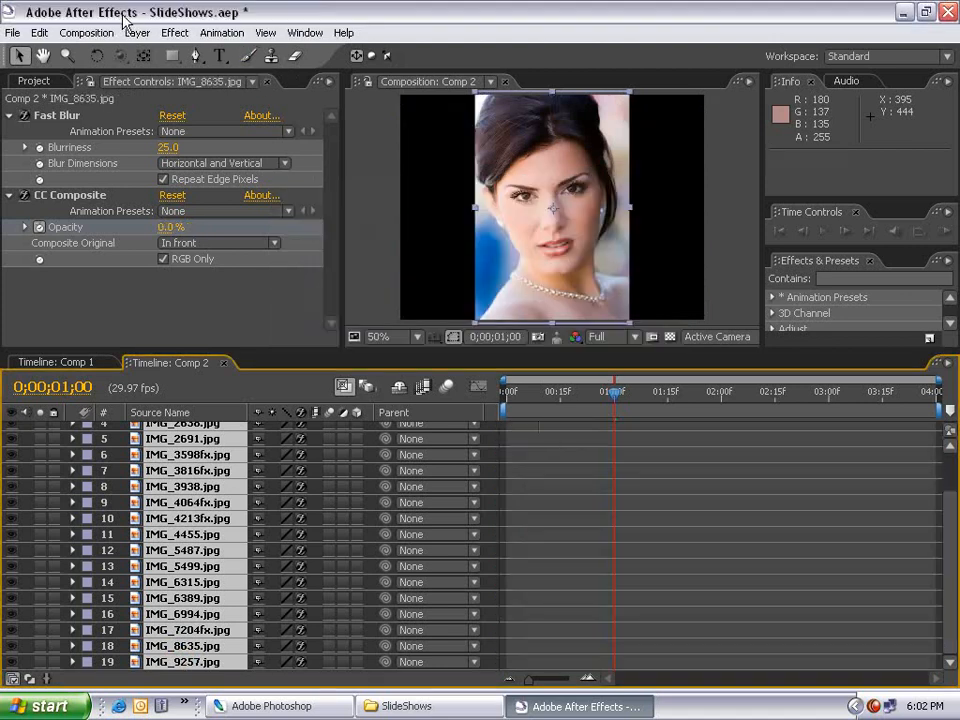
# Extend the composition's duration to 0;02;04;00 and fit the whole sequence in the timeline.
pyautogui.click(90, 32)
pyautogui.click(112, 78)
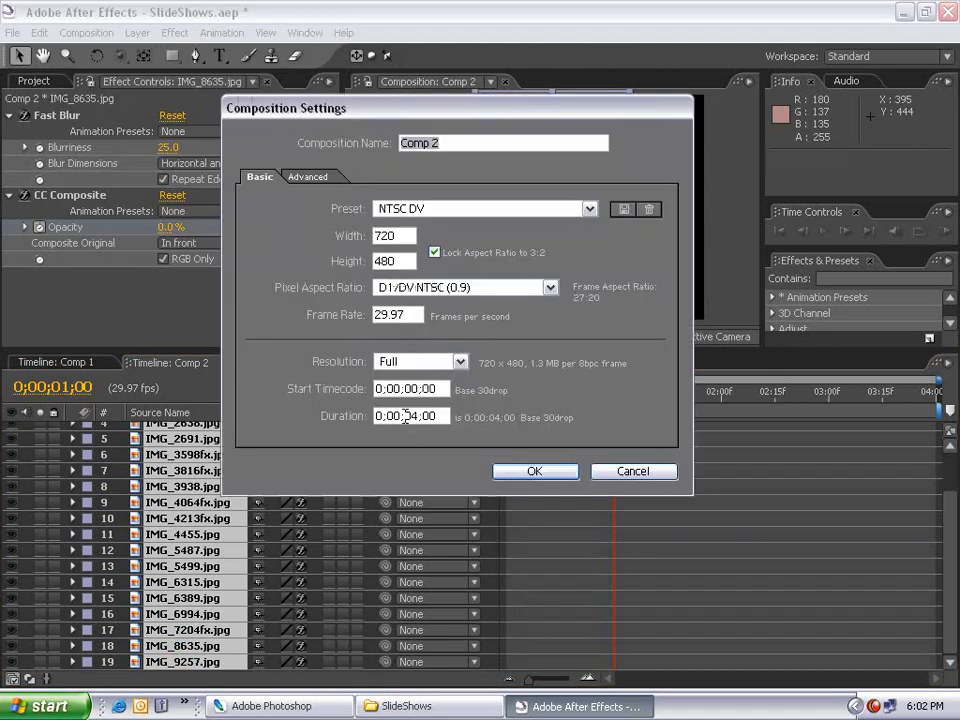
pyautogui.press('Return')
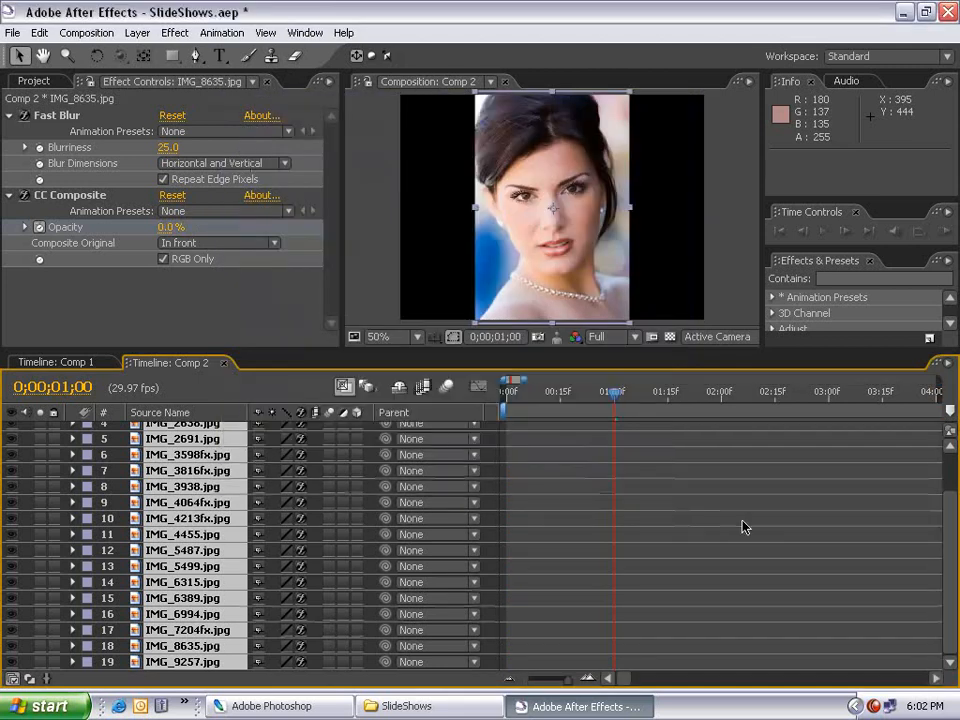
pyautogui.press('-')
pyautogui.press('-')
pyautogui.press('-')
pyautogui.press('-')
pyautogui.press('-')
pyautogui.press('-')
pyautogui.press('-')
pyautogui.press('-')
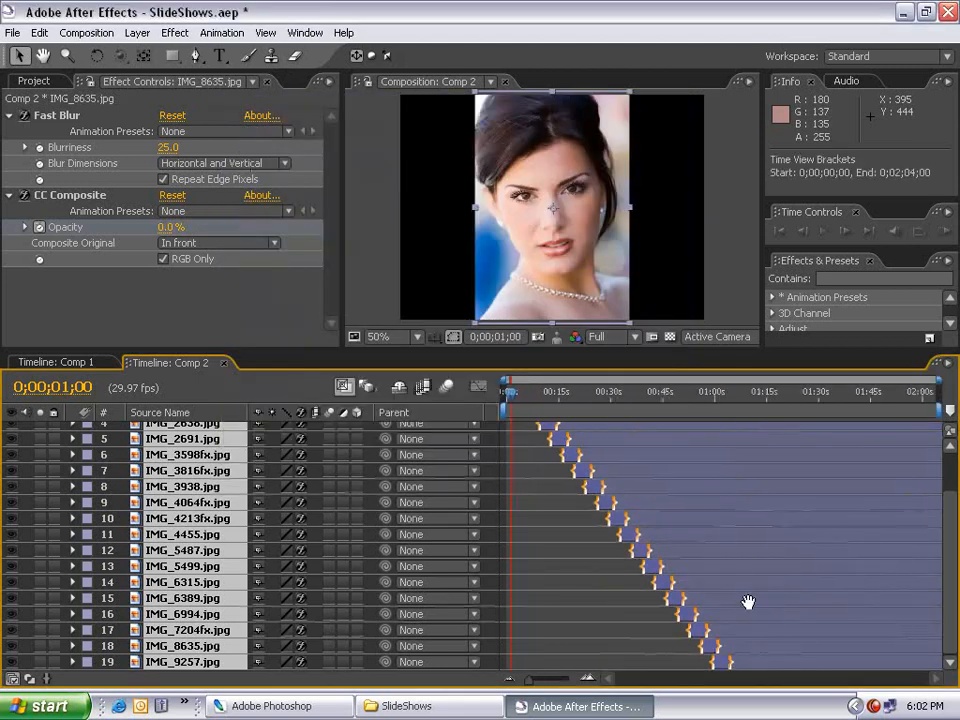
# End the work area at the out point of IMG_9257.jpg and trim the composition to it.
pyautogui.click(573, 645)
pyautogui.click(724, 665)
pyautogui.press('o')
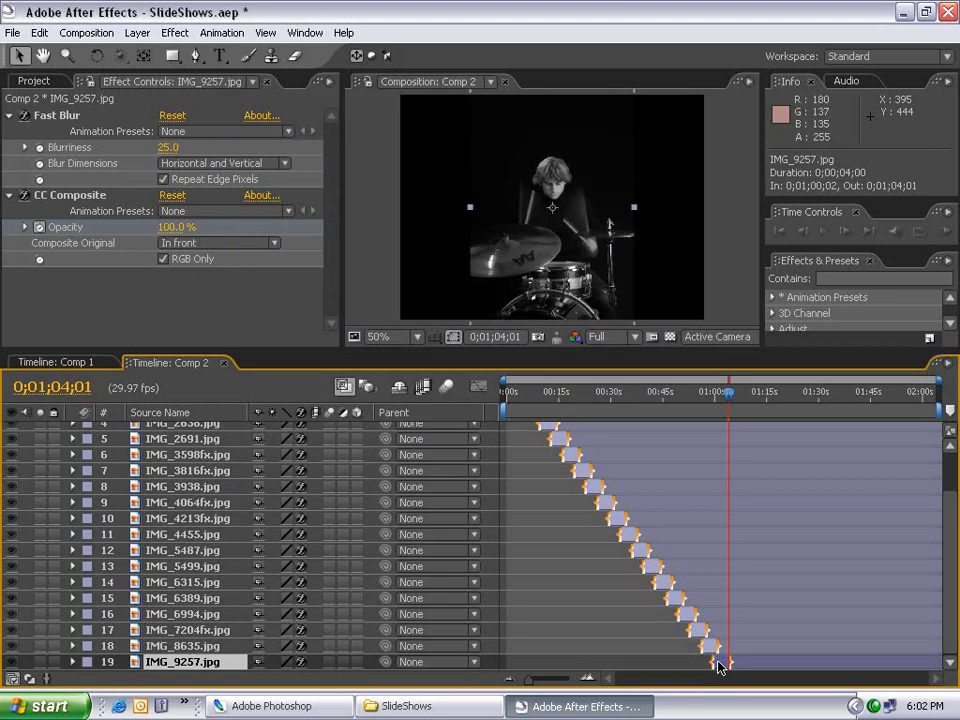
pyautogui.press('n')
pyautogui.rightClick(628, 421)
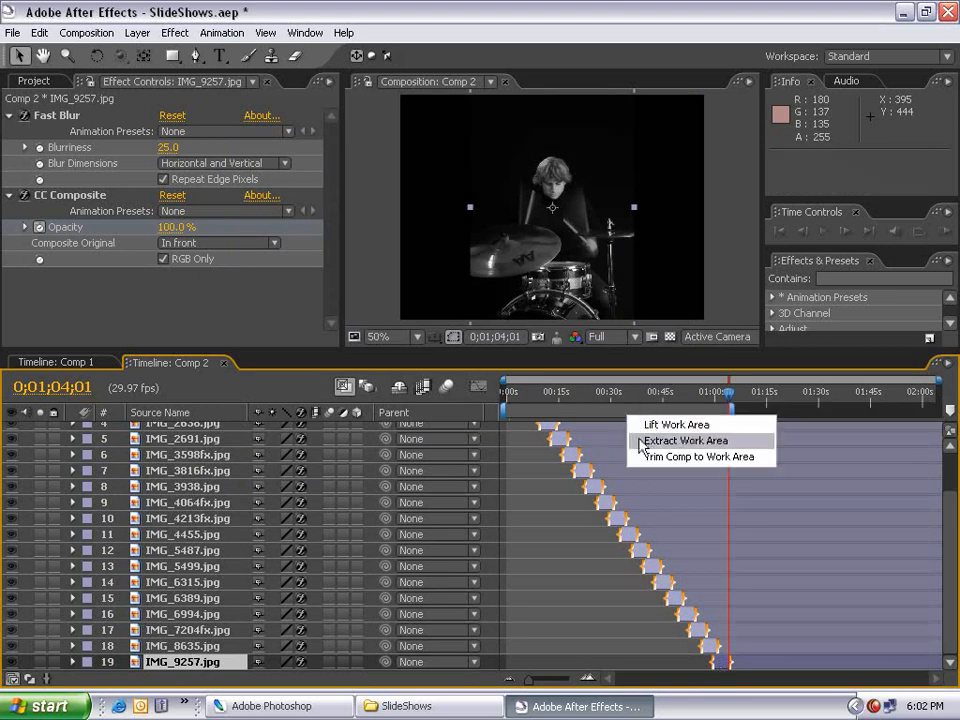
pyautogui.click(684, 460)
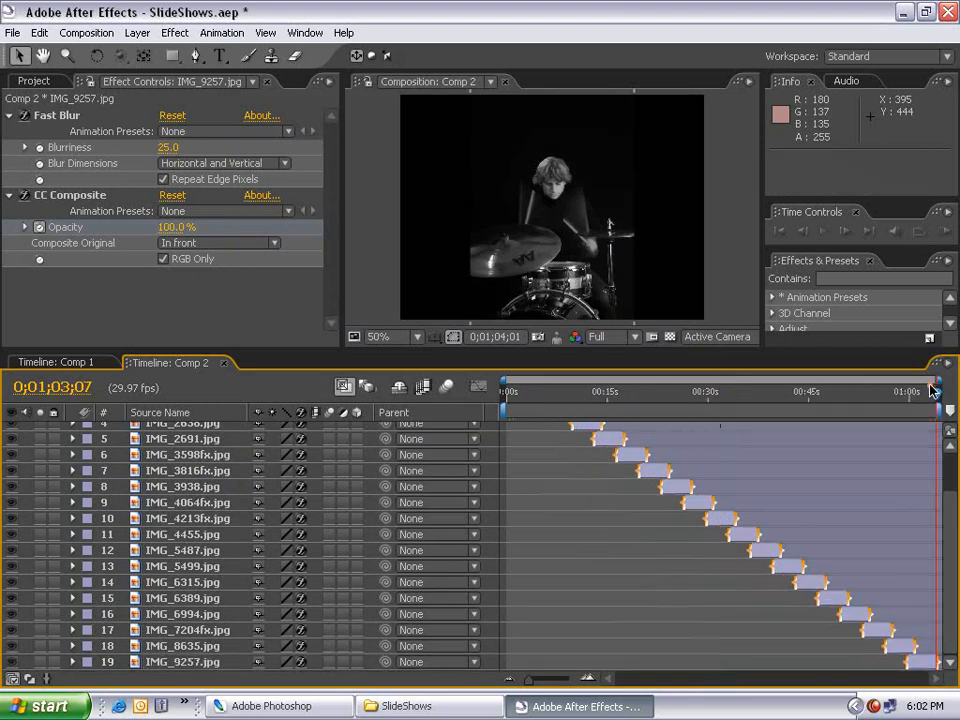
# Add a 0% Opacity keyframe to 01_IMG_3782.jpg at the composition's start.
pyautogui.press('Home')
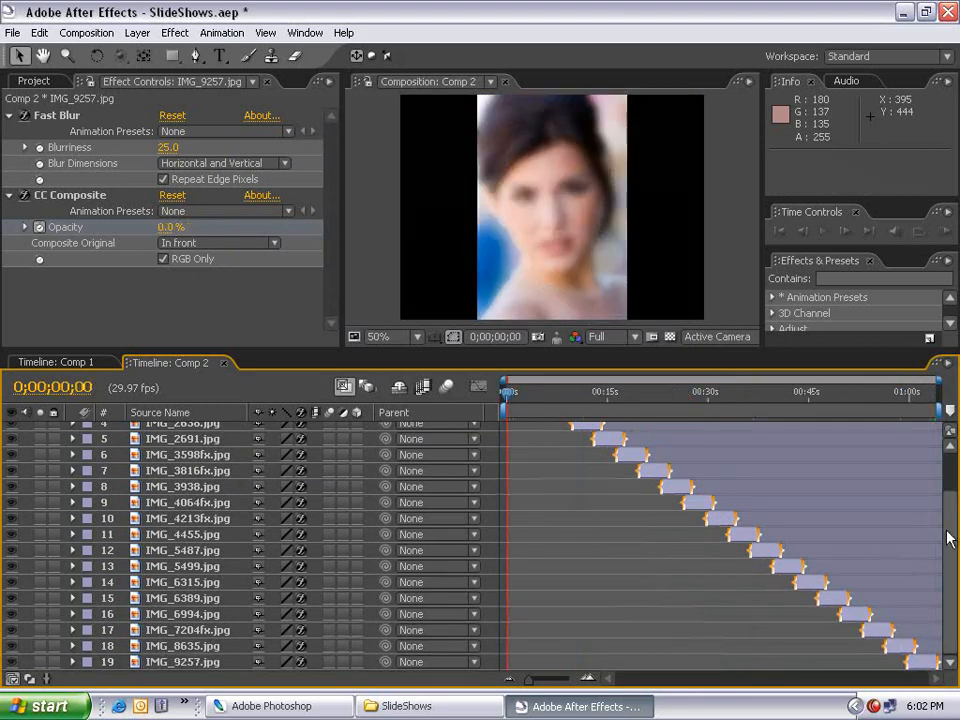
pyautogui.scroll(2, 943, 418)
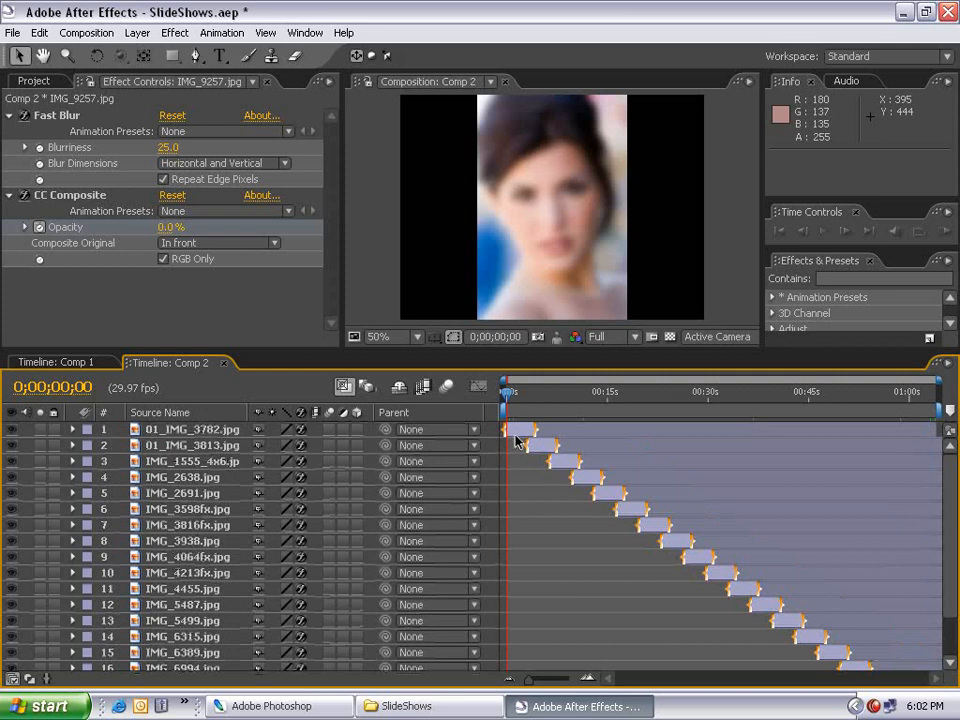
pyautogui.click(355, 432)
pyautogui.press('t')
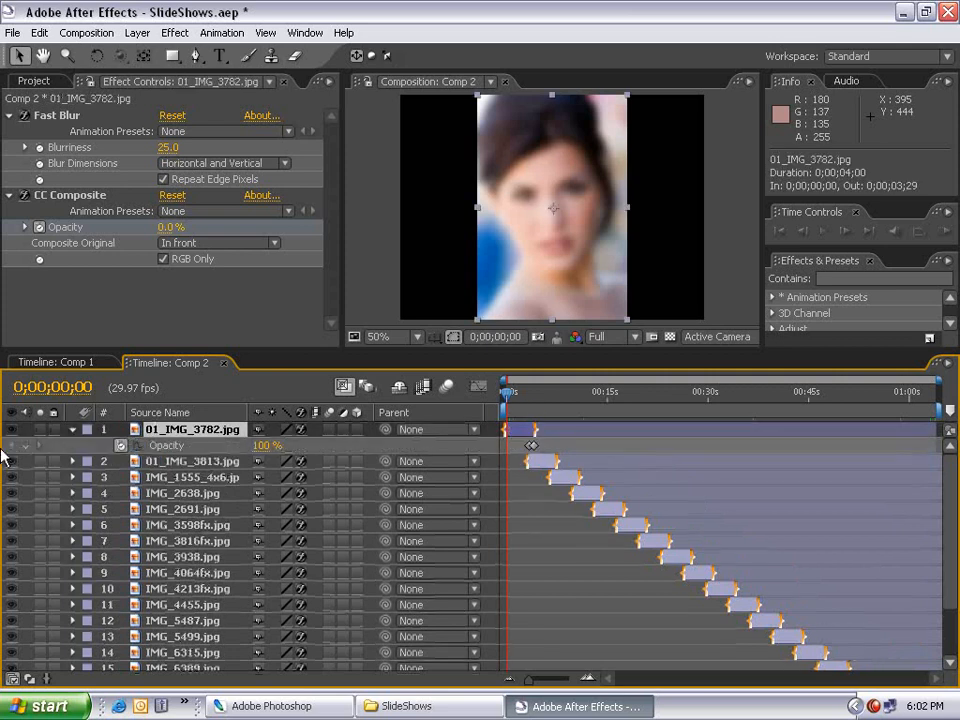
pyautogui.click(25, 445)
pyautogui.click(258, 445)
pyautogui.write('0')
pyautogui.press('Return')
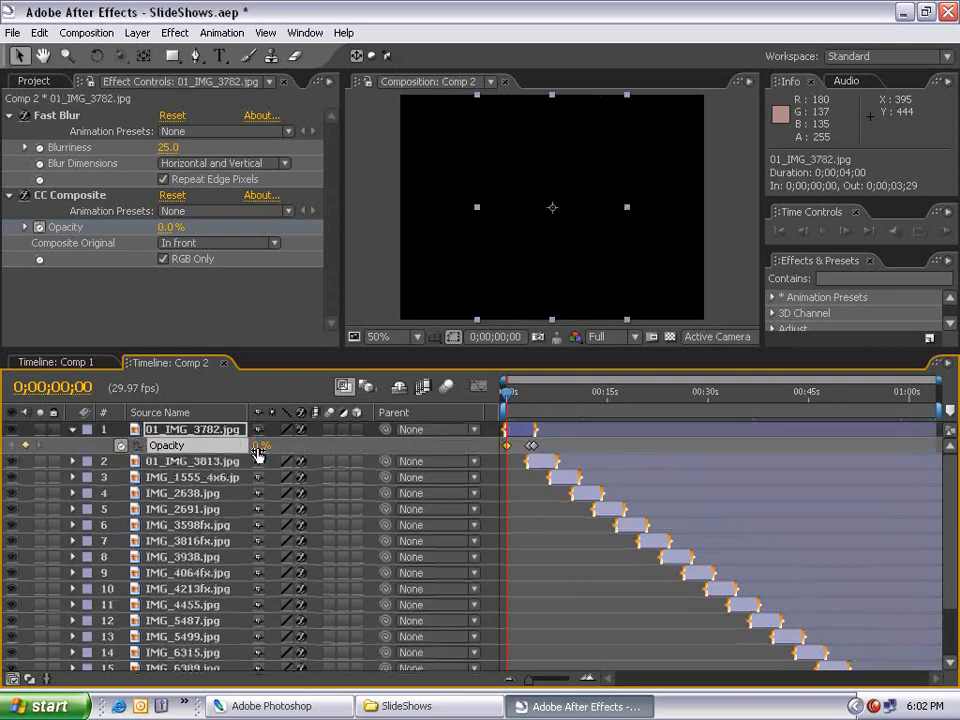
# Add a 100% Opacity keyframe to 01_IMG_3782.jpg at 0;00;00;10 to finish its fade-in.
pyautogui.hotkey('shift', 'pagedown')
pyautogui.click(25, 445)
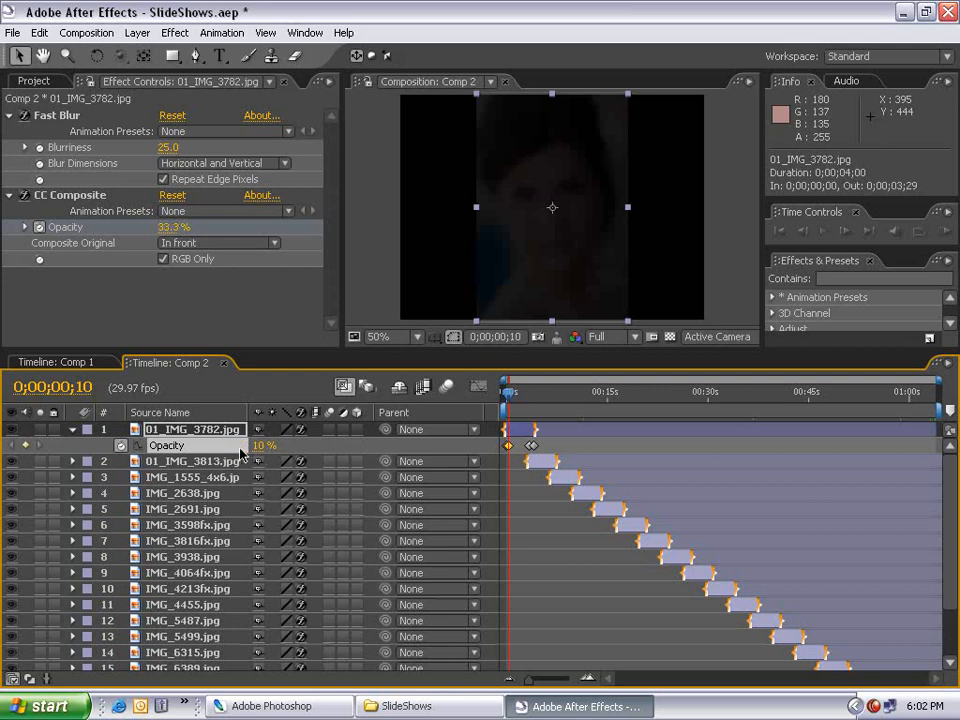
pyautogui.click(258, 445)
pyautogui.write('100')
pyautogui.press('Return')
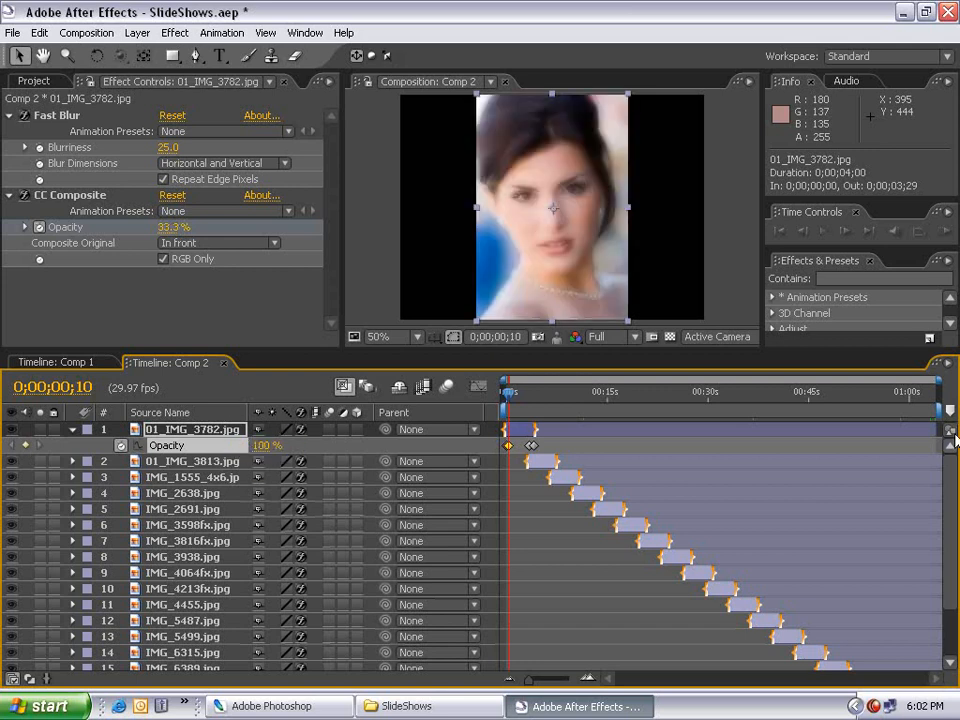
# Keyframe the Opacity of the last layer, IMG_9257.jpg, at 0% on its out point, 0;01;04;01.
pyautogui.scroll(-3, 950, 520)
pyautogui.click(922, 663)
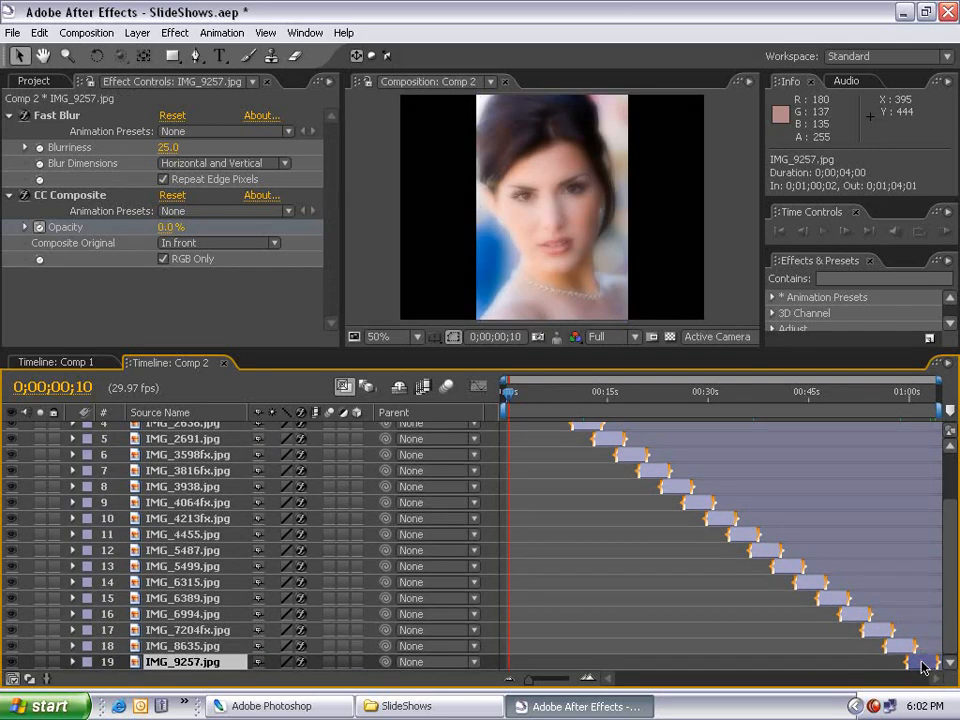
pyautogui.press('o')
pyautogui.press('t')
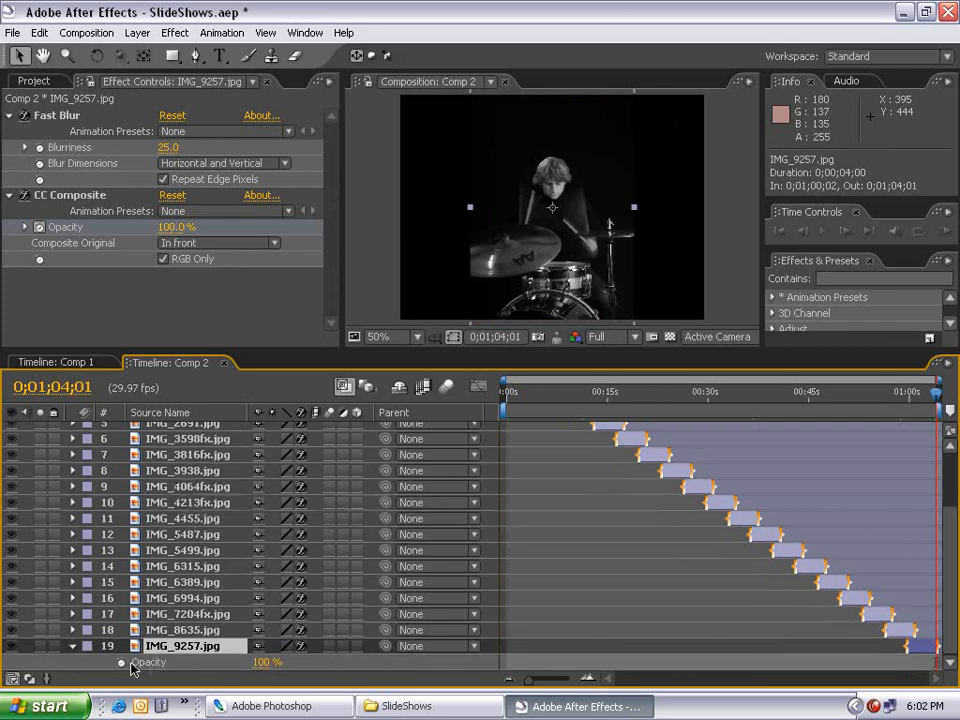
pyautogui.click(121, 663)
pyautogui.click(262, 662)
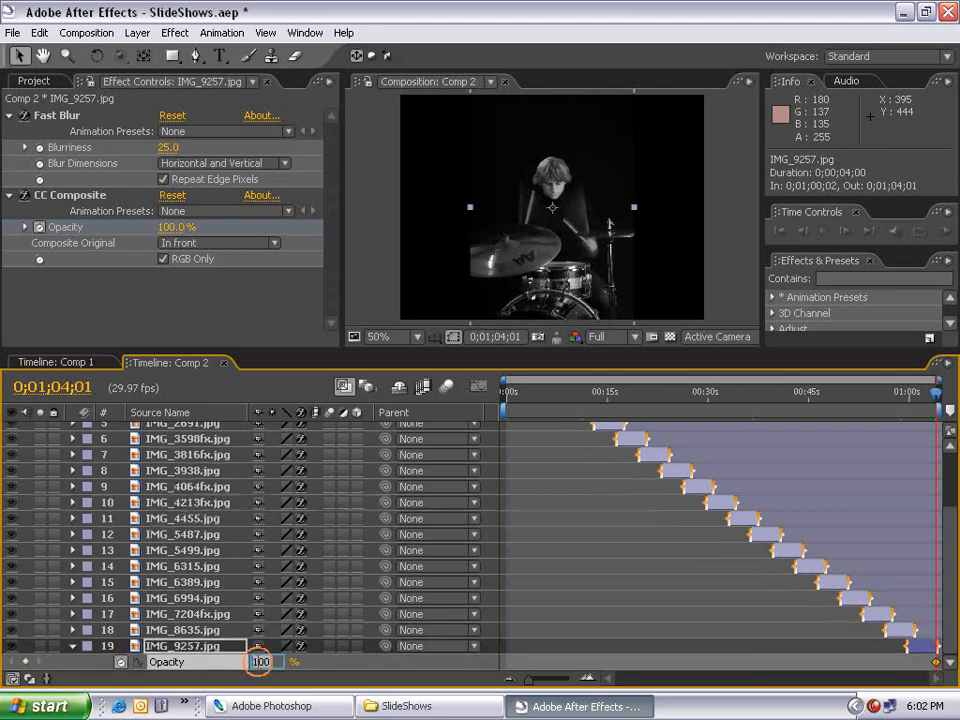
pyautogui.write('0')
pyautogui.press('Return')
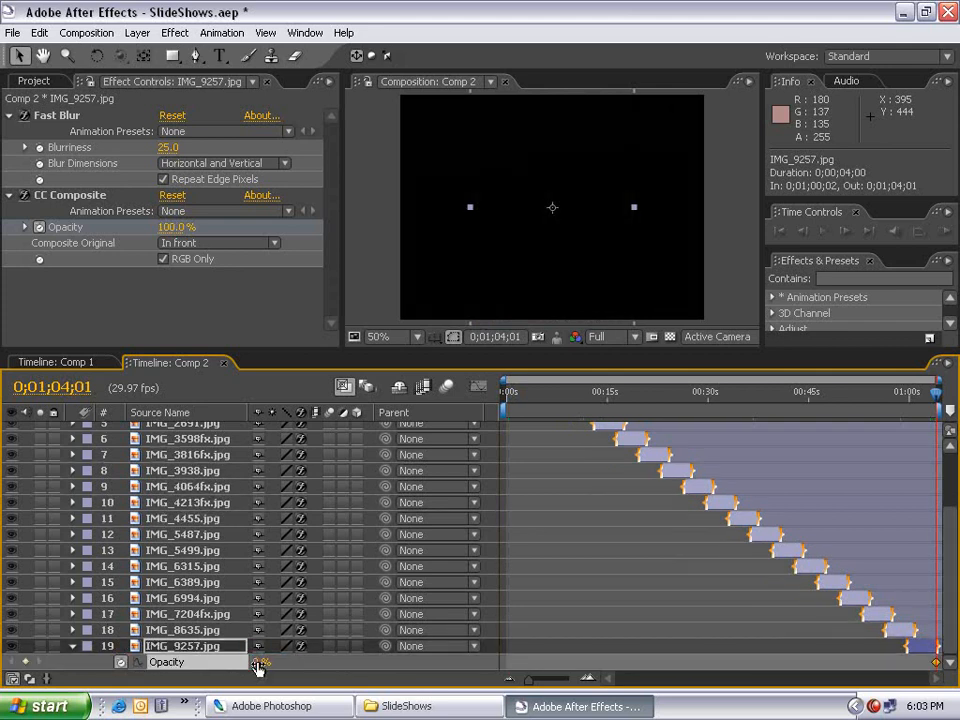
# Add a 100% Opacity keyframe to IMG_9257.jpg at 0;01;03;11 to start its fade-out.
pyautogui.hotkey('shift', 'pageup')
pyautogui.hotkey('shift', 'pageup')
pyautogui.click(25, 663)
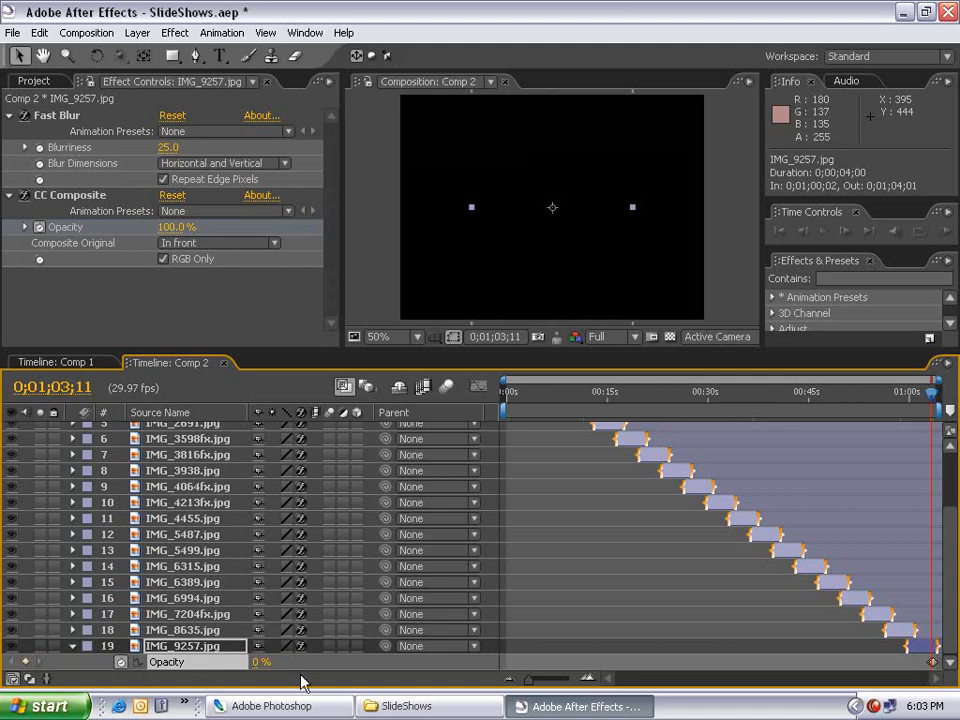
pyautogui.moveTo(260, 662); pyautogui.dragTo(544, 660)
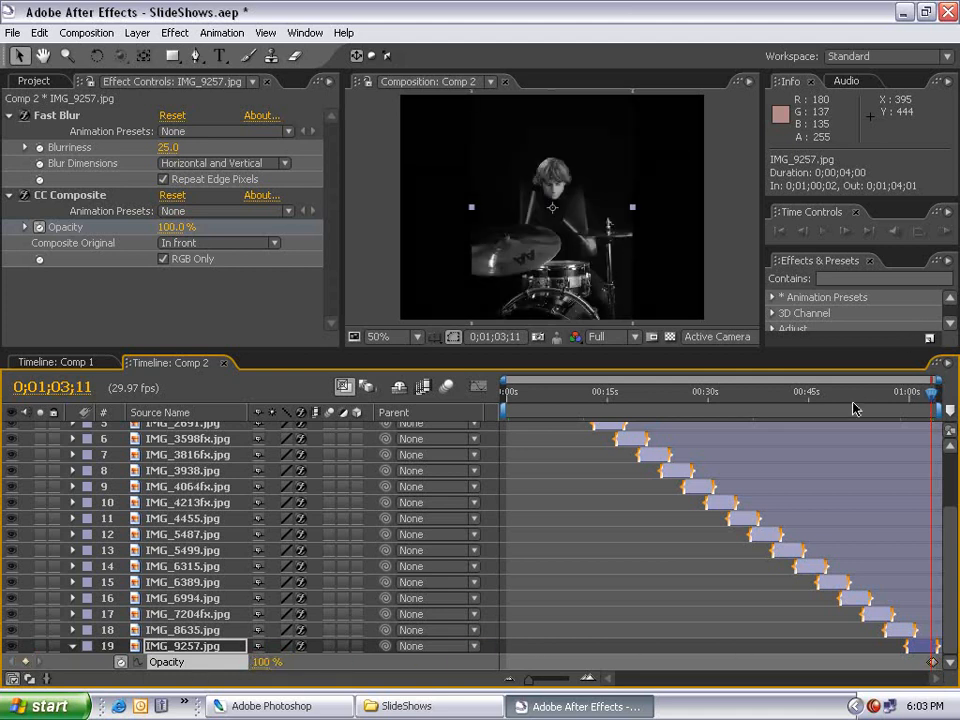
# Preview the slideshow from the beginning in a maximized composition view.
pyautogui.moveTo(895, 397); pyautogui.dragTo(427, 421)
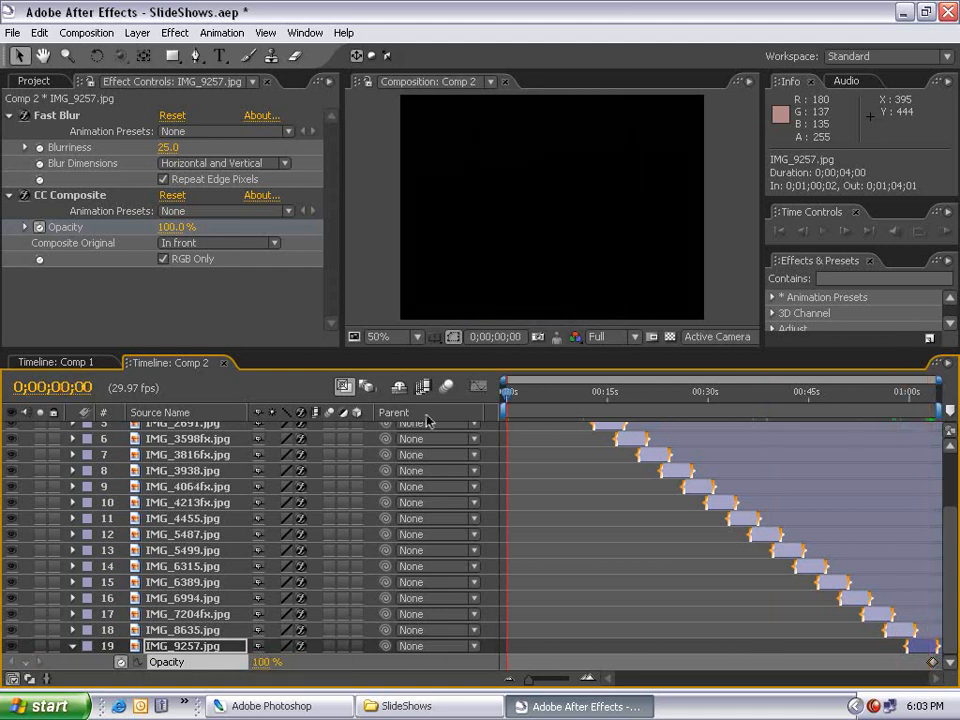
pyautogui.scroll(1, 538, 235)
pyautogui.press('`')
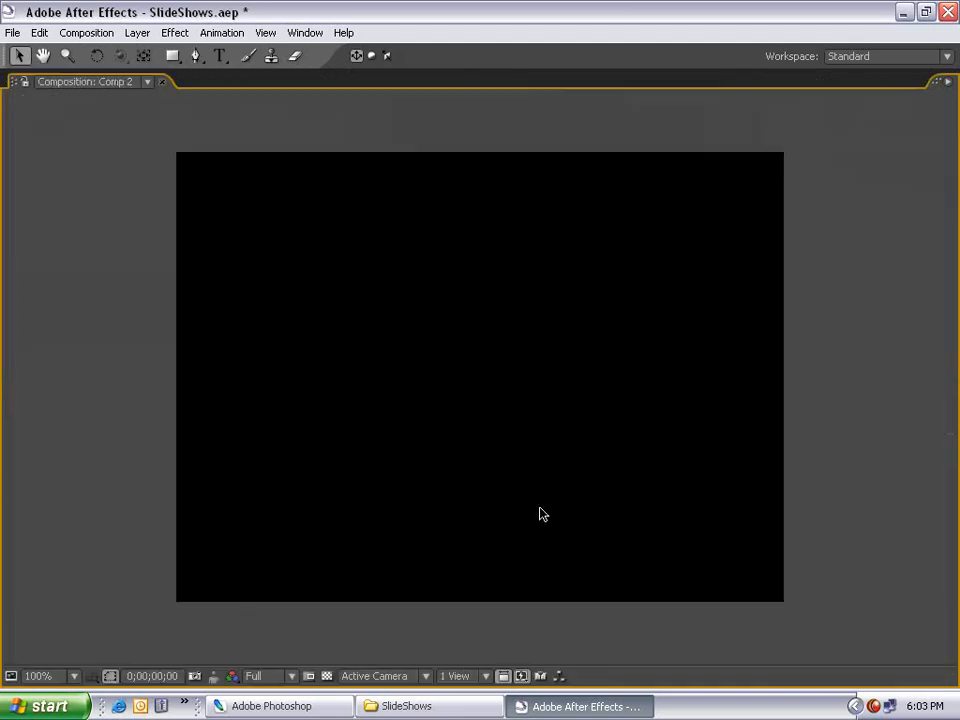
pyautogui.press('space')
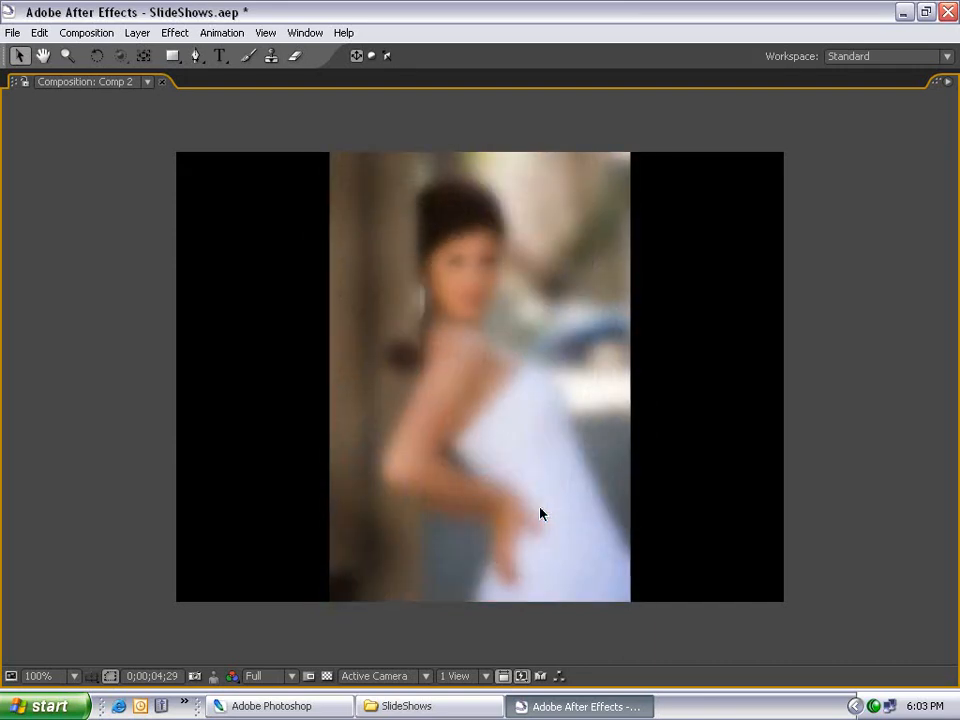
pyautogui.press('`')
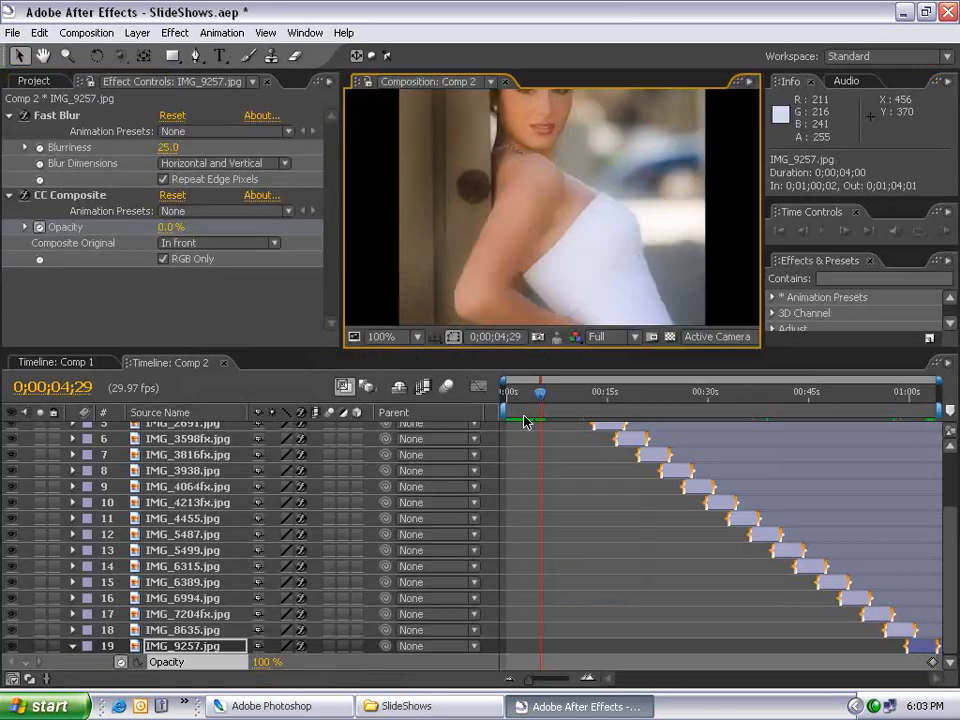
# Add Comp 2 to the render queue and check its render settings and output module at full size.
pyautogui.scroll(-1, 454, 242)
pyautogui.click(86, 33)
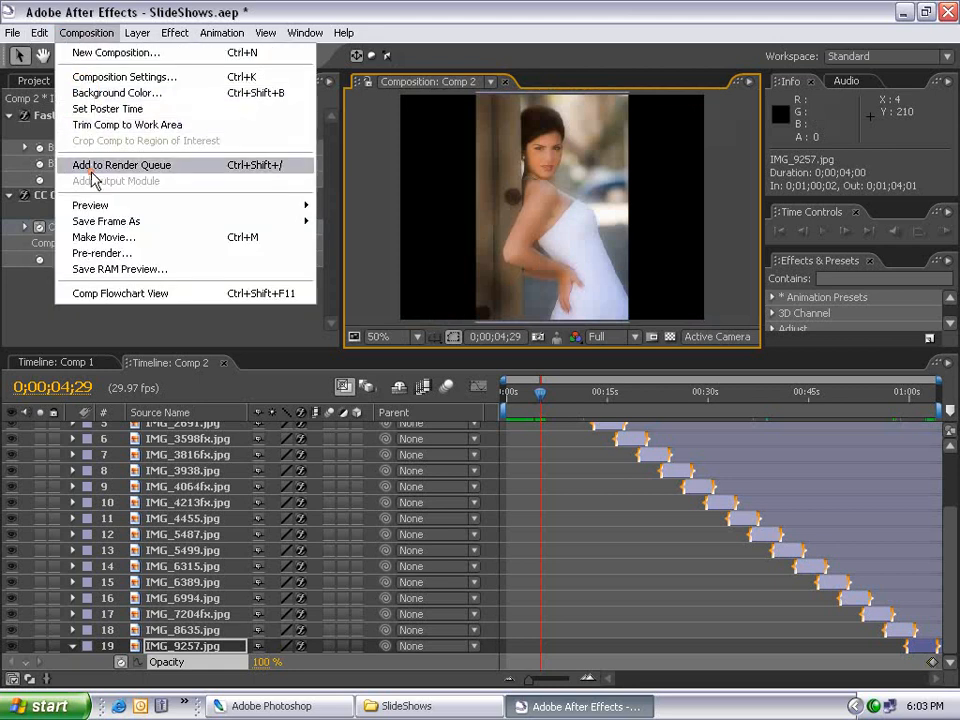
pyautogui.click(91, 168)
pyautogui.press('`')
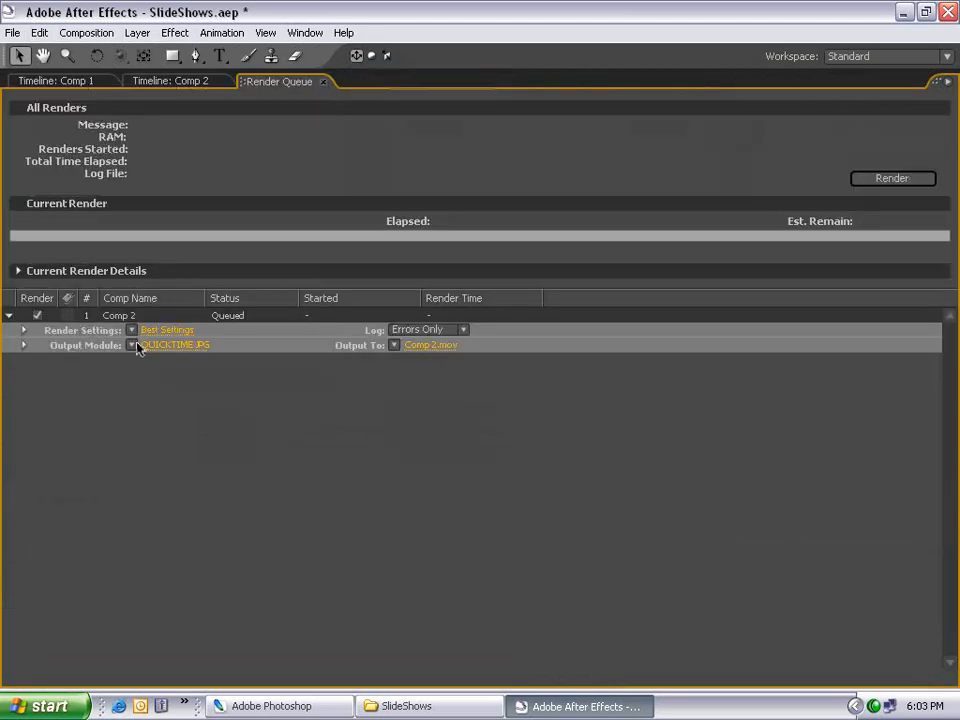
pyautogui.press('`')
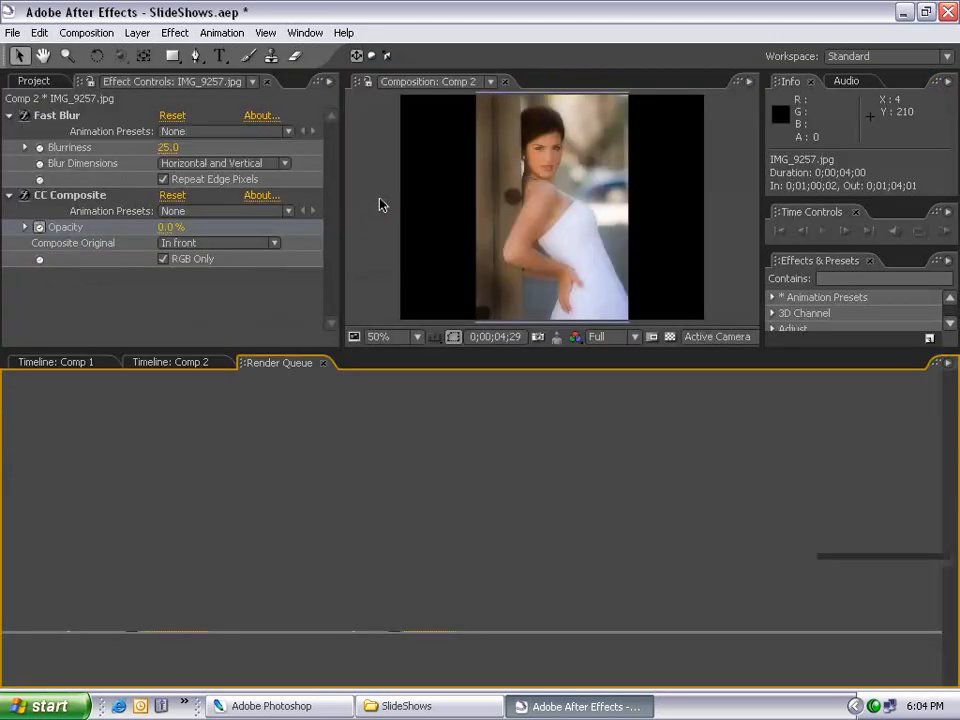